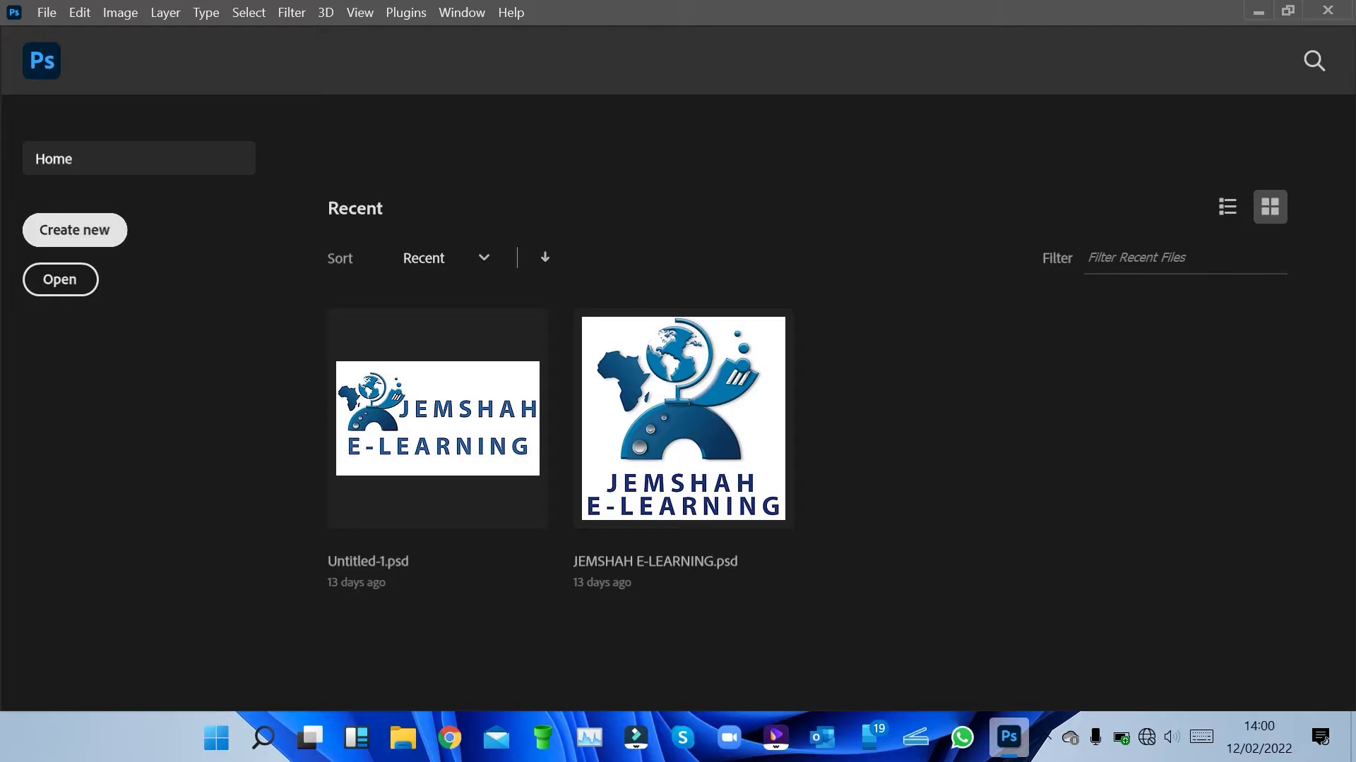
Start a new document and look through the Saved, Photo and Print presets.
left_click(74, 229)
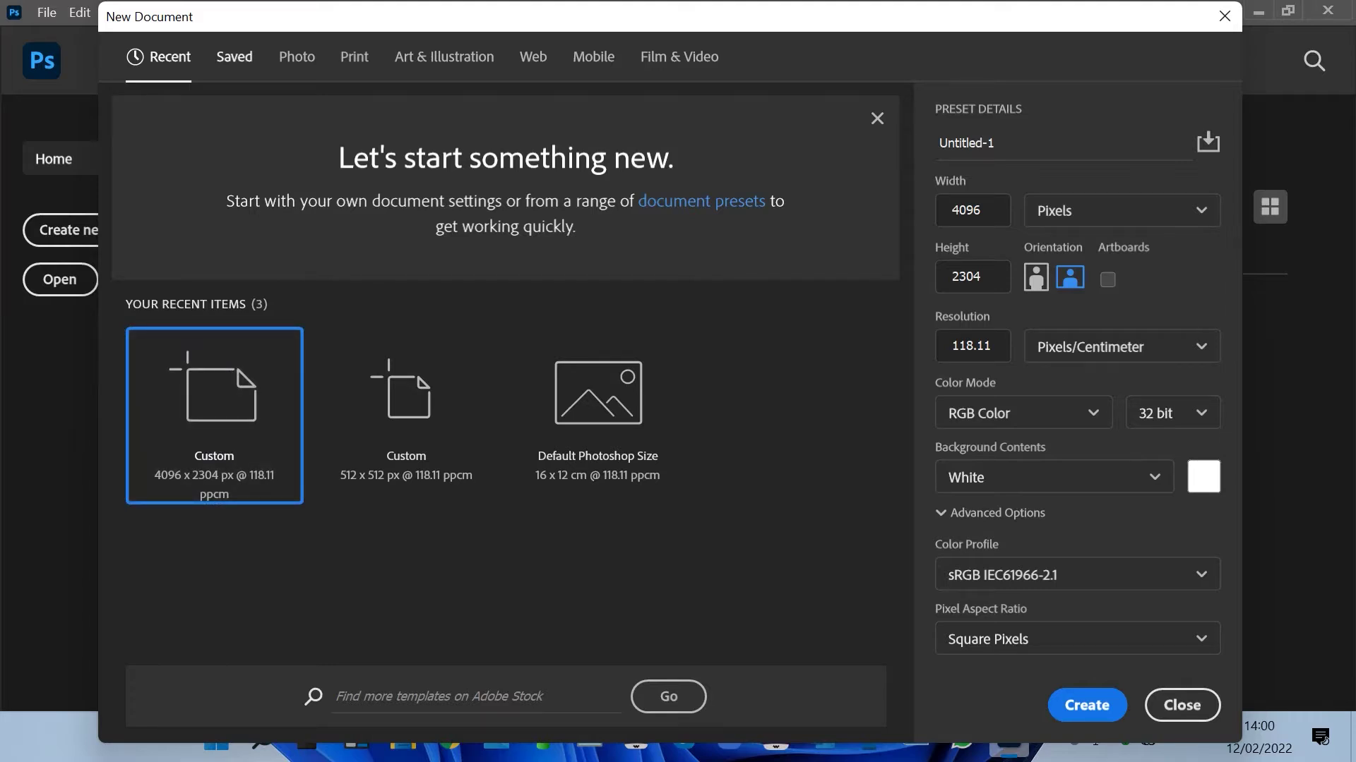
left_click(234, 56)
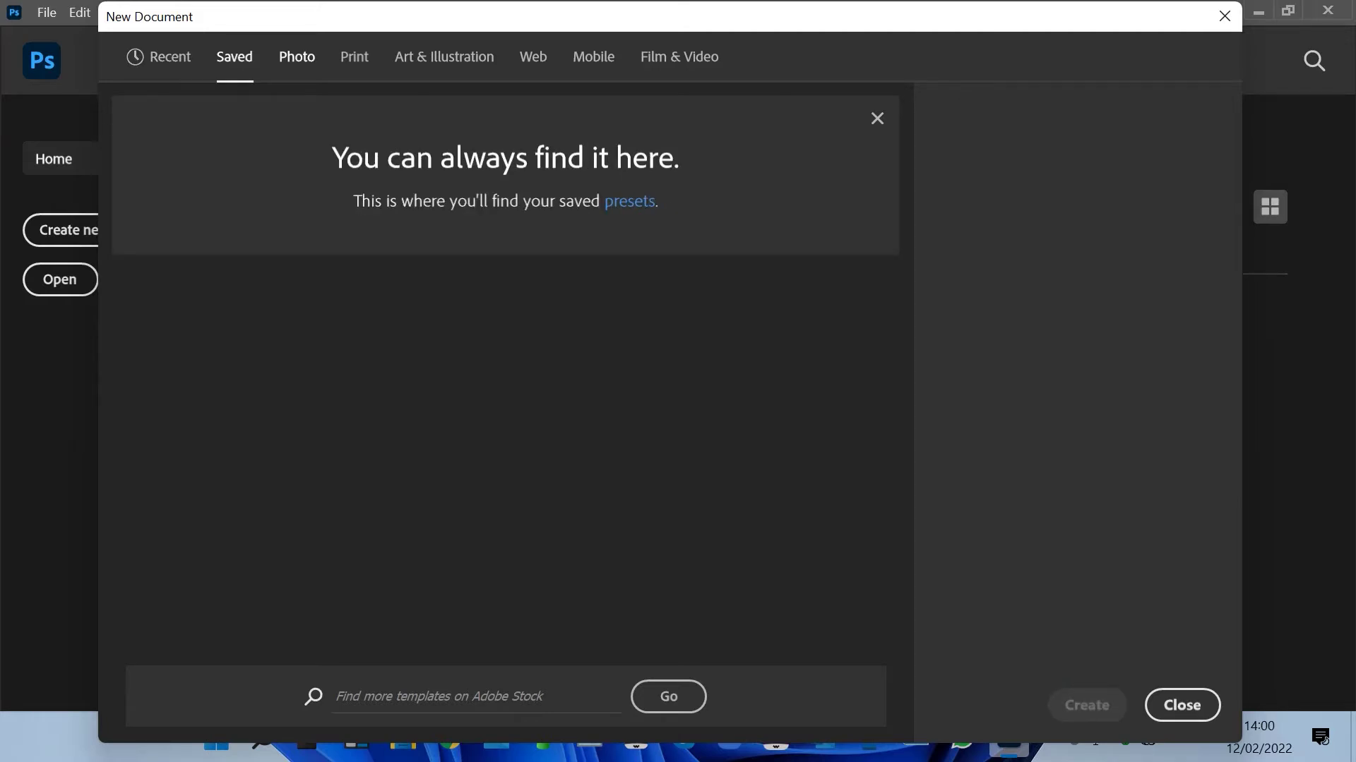
left_click(297, 56)
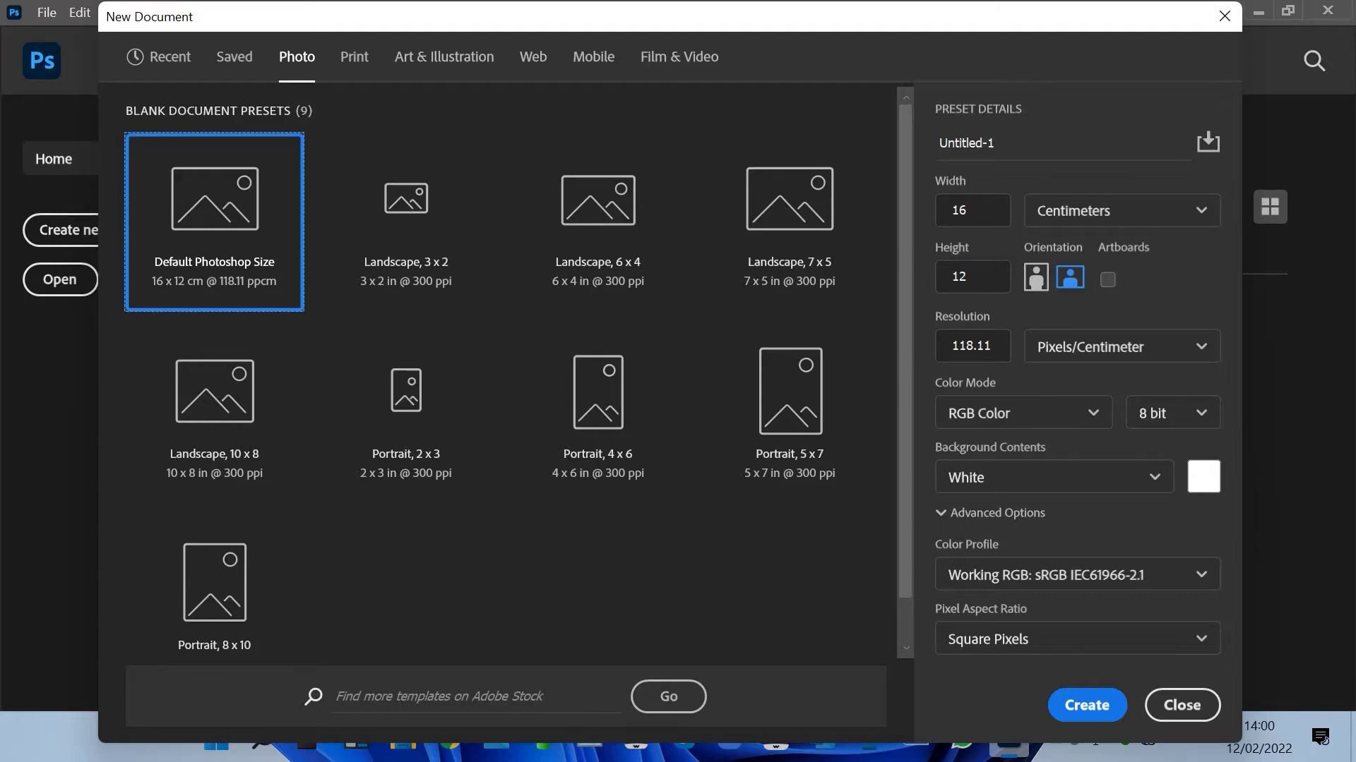
left_click(353, 57)
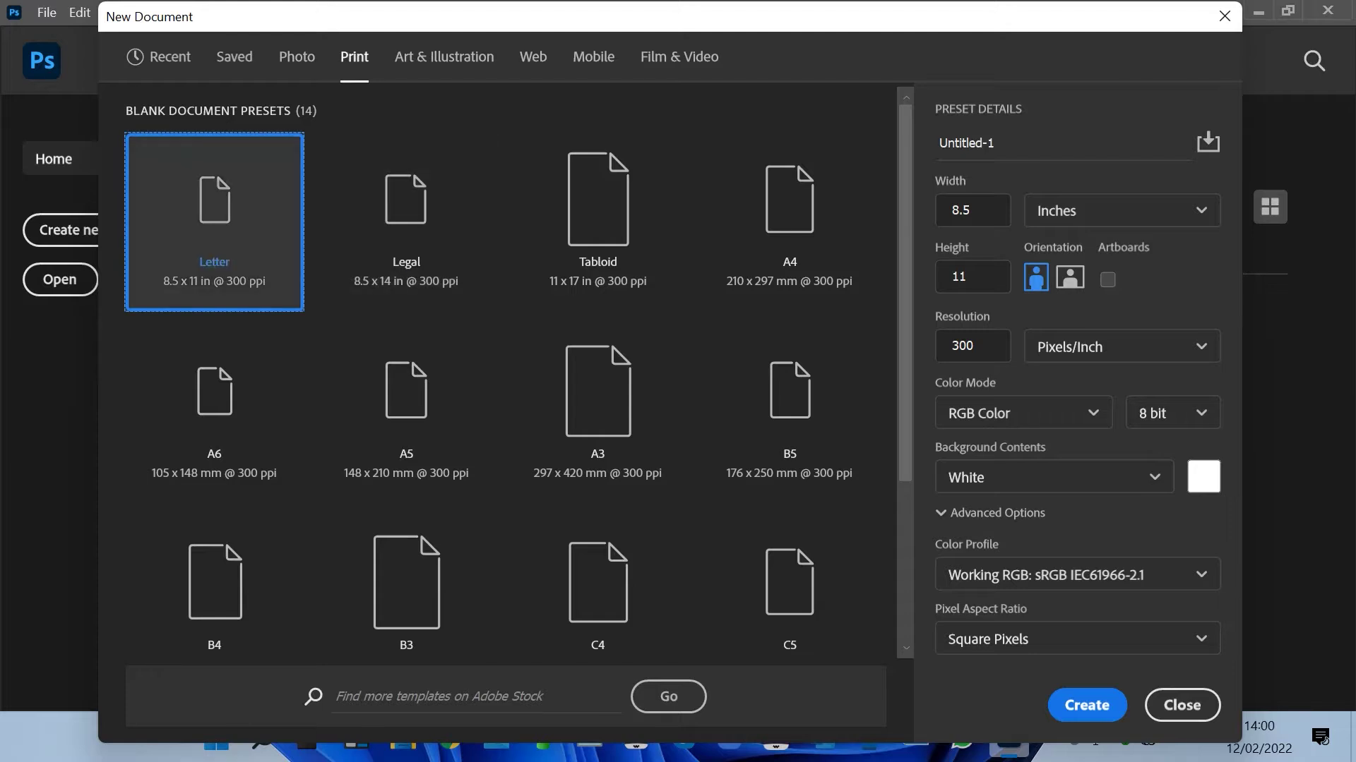
scroll(598, 226, "down", 1)
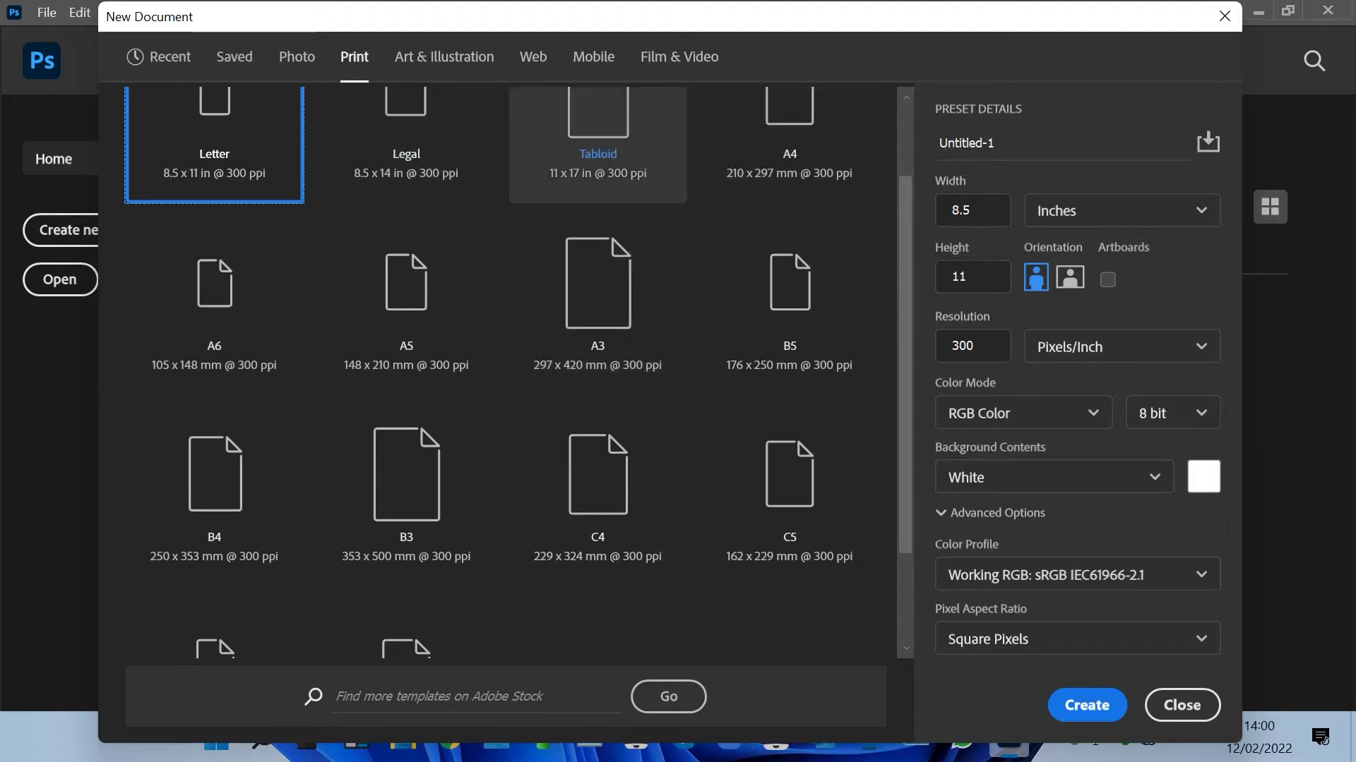
scroll(597, 282, "up", 1)
scroll(598, 282, "down", 3)
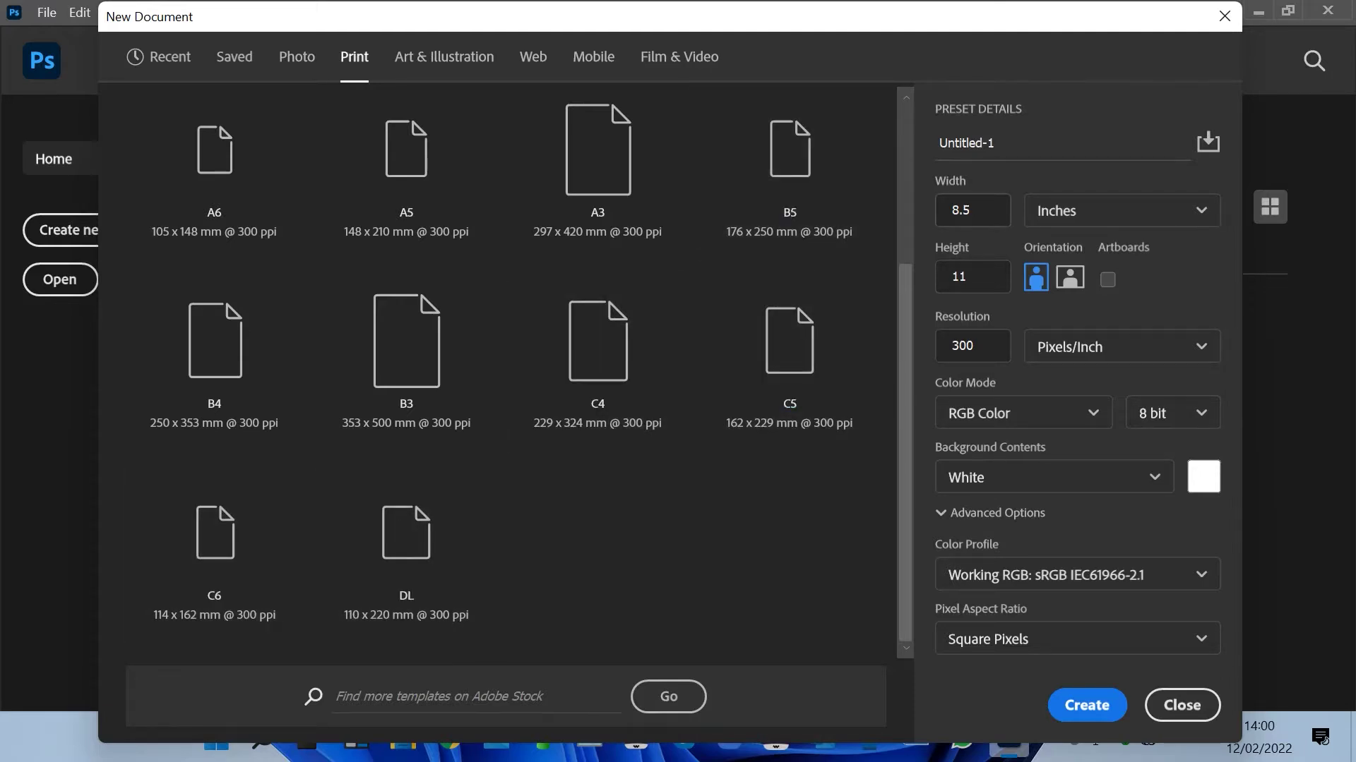
Name the new document "Class 1".
left_click(995, 143)
key("BackSpace")
key("BackSpace")
key("BackSpace")
key("BackSpace")
key("BackSpace")
key("BackSpace")
key("BackSpace")
key("BackSpace")
key("BackSpace")
key("BackSpace")
type("Class 1")
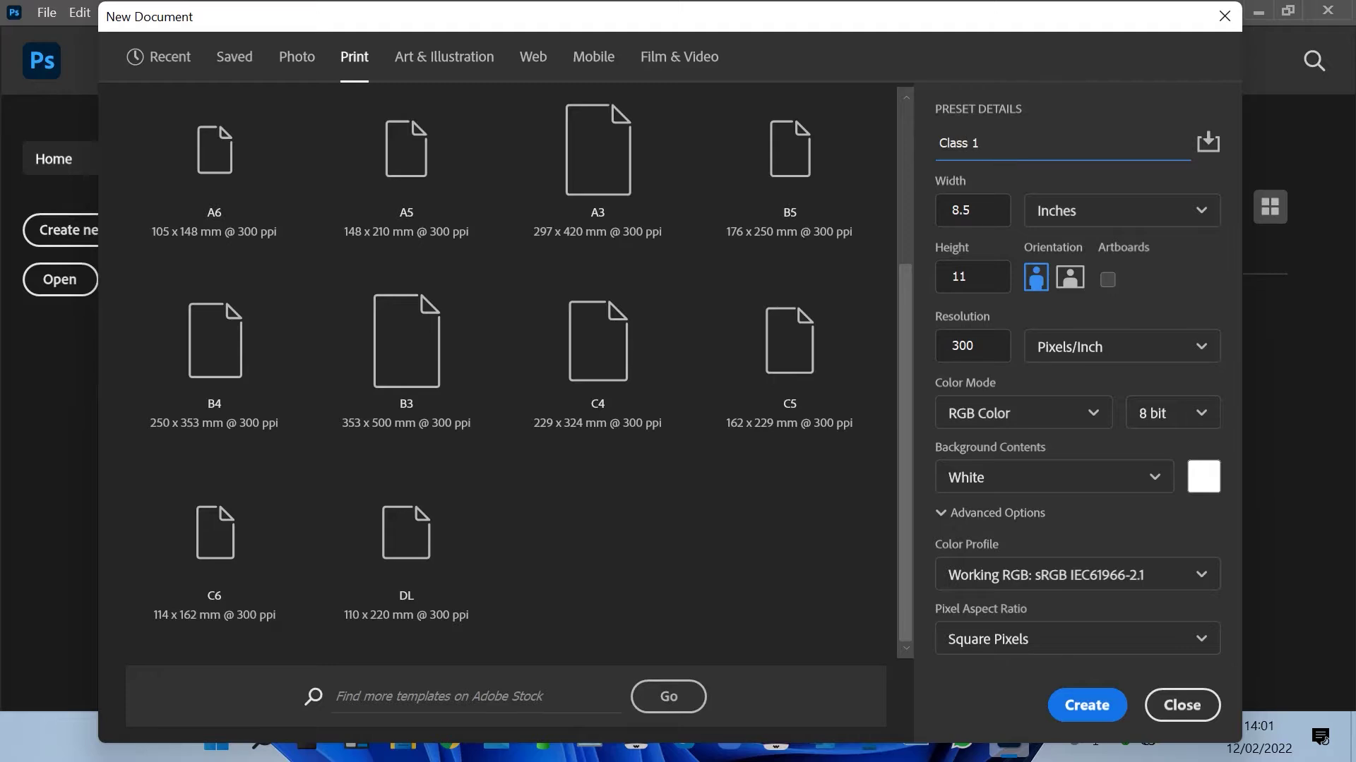
Check the width, height and measurement unit options, and select the A4 print preset.
left_click(971, 210)
left_click(967, 276)
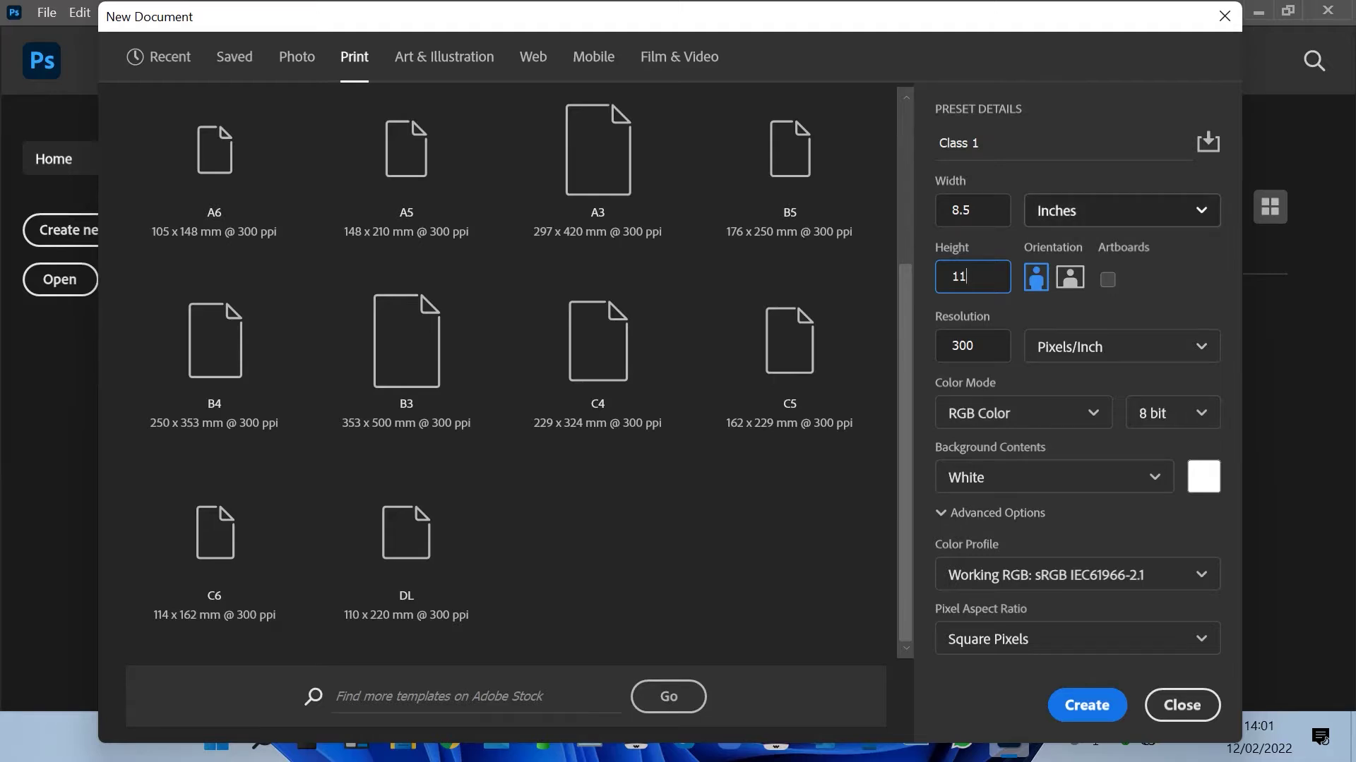
left_click(1122, 211)
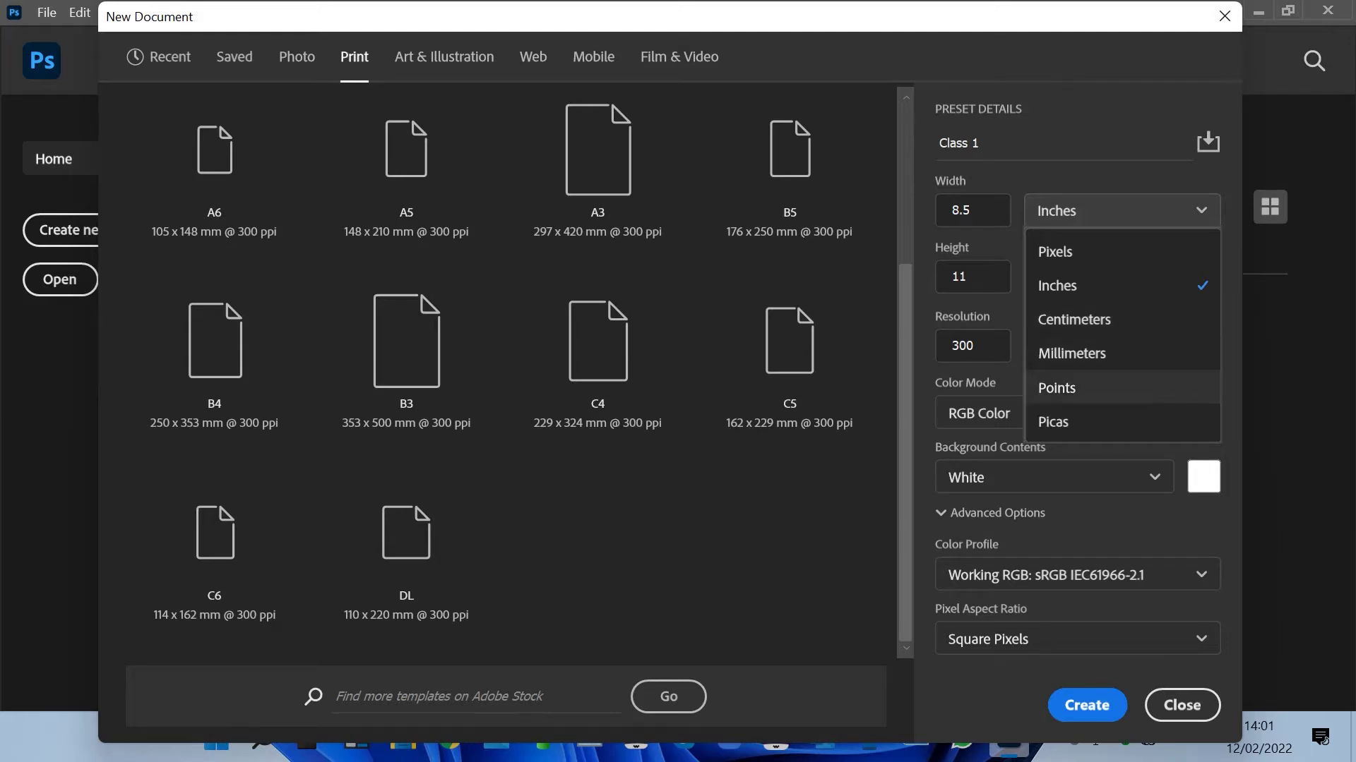
left_click(1121, 210)
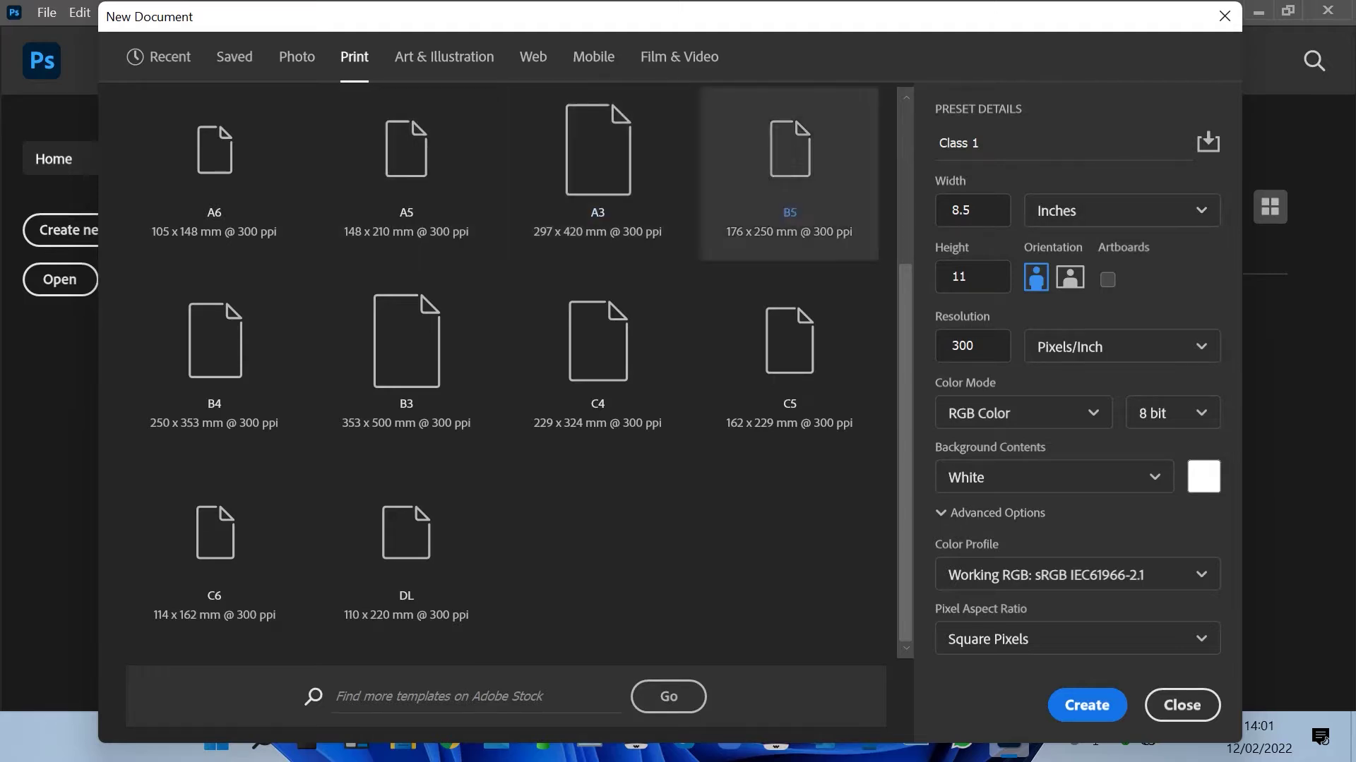
scroll(406, 183, "up", 3)
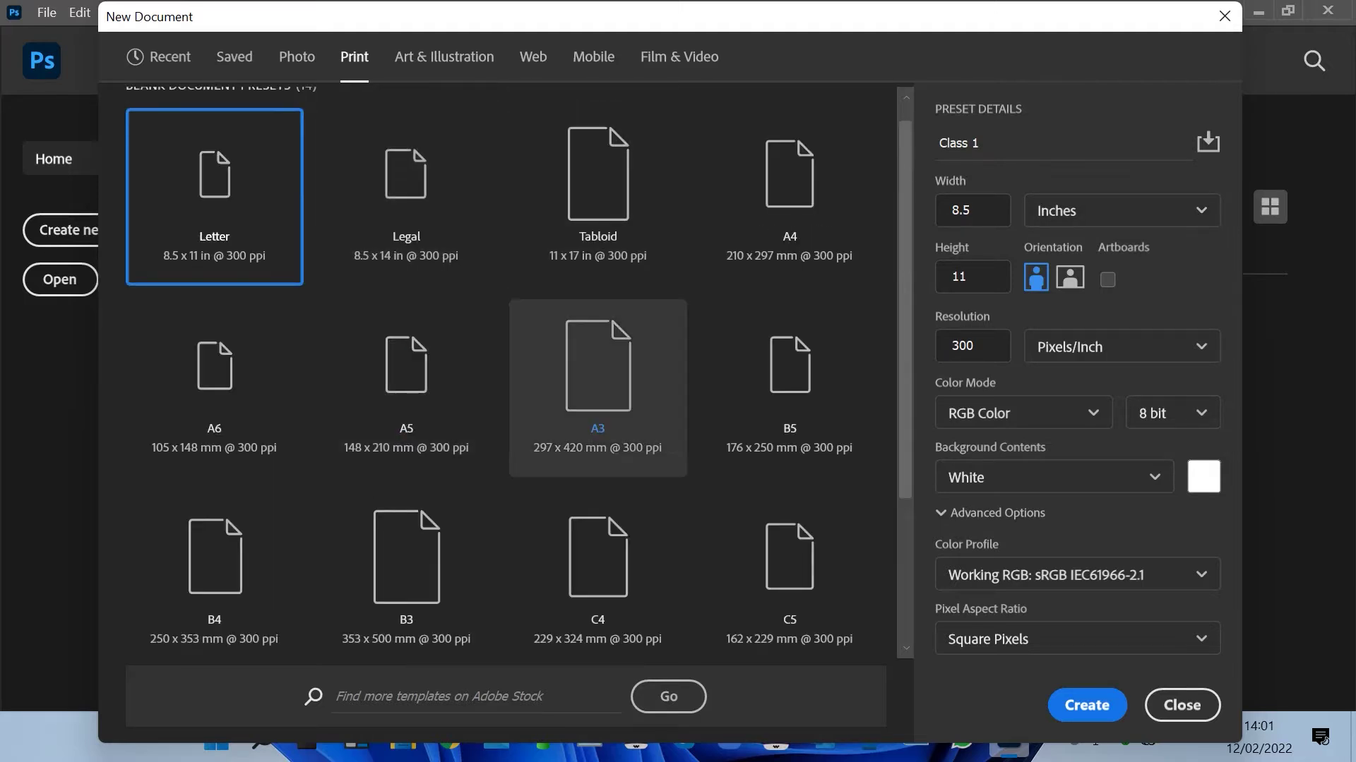
left_click(788, 196)
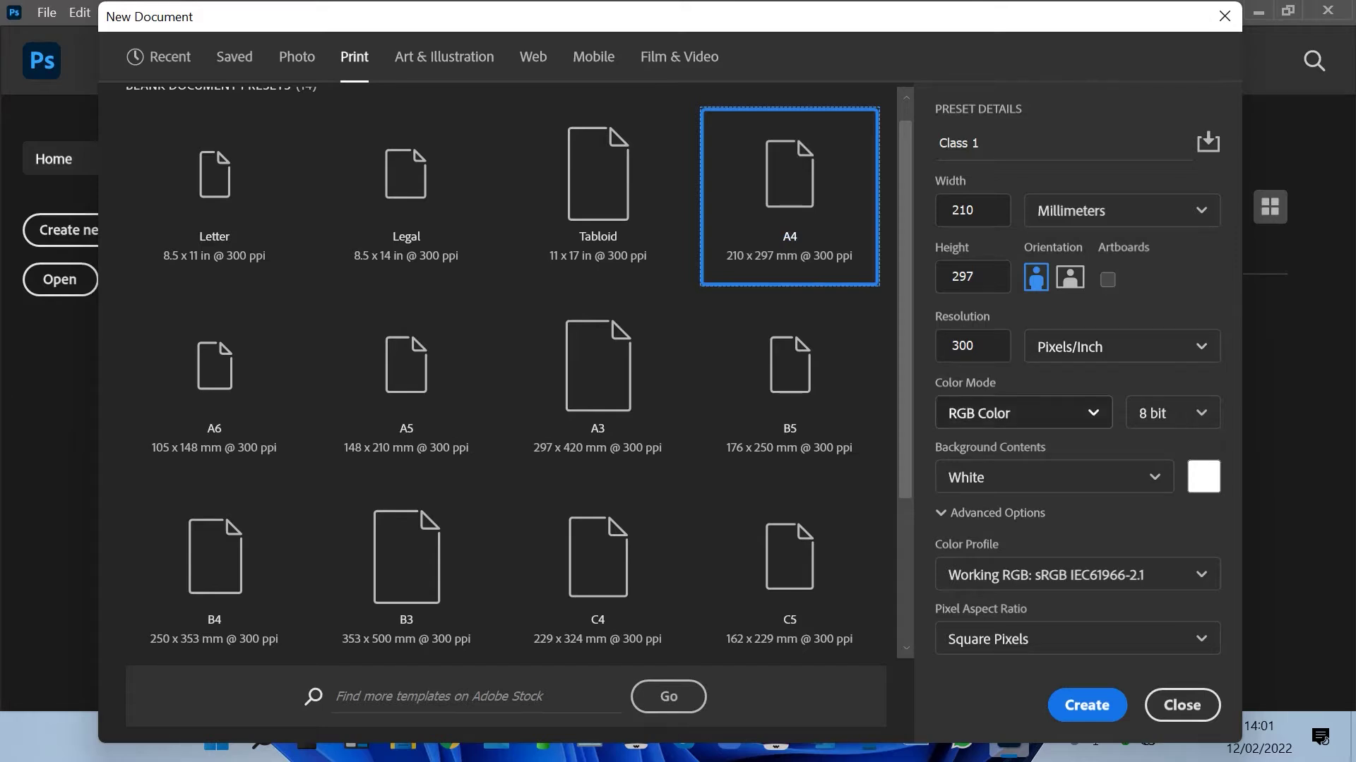
Check the color mode and bit depth choices, keeping RGB Color and 8 bit.
left_click(1023, 413)
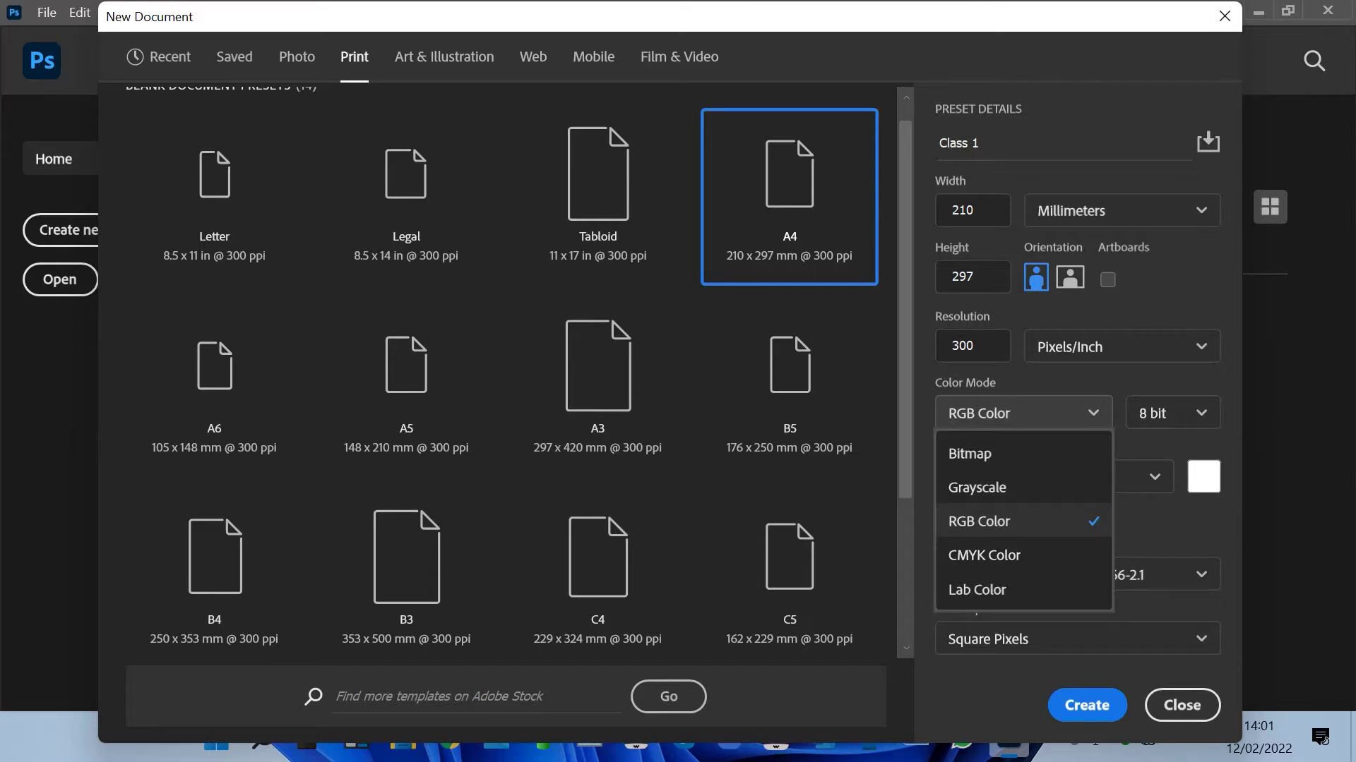
left_click(1023, 521)
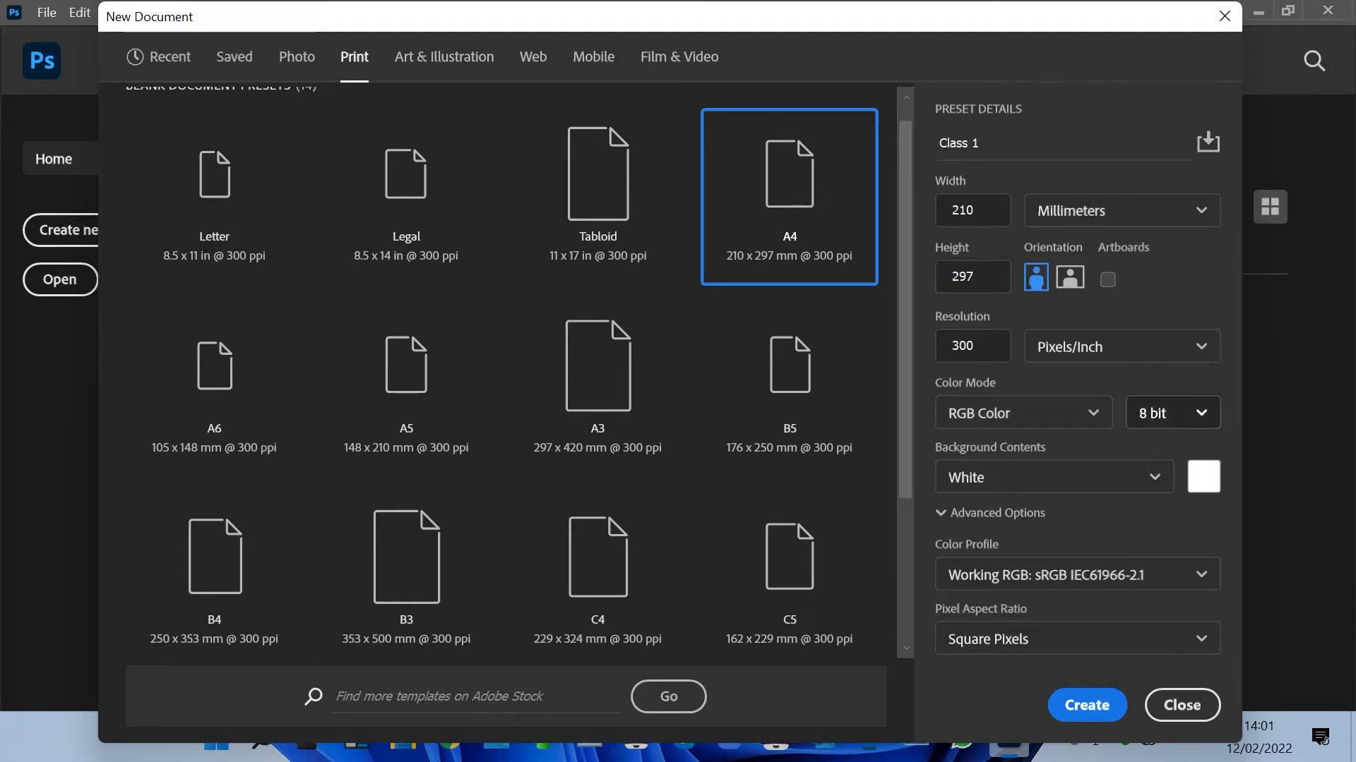
left_click(1172, 413)
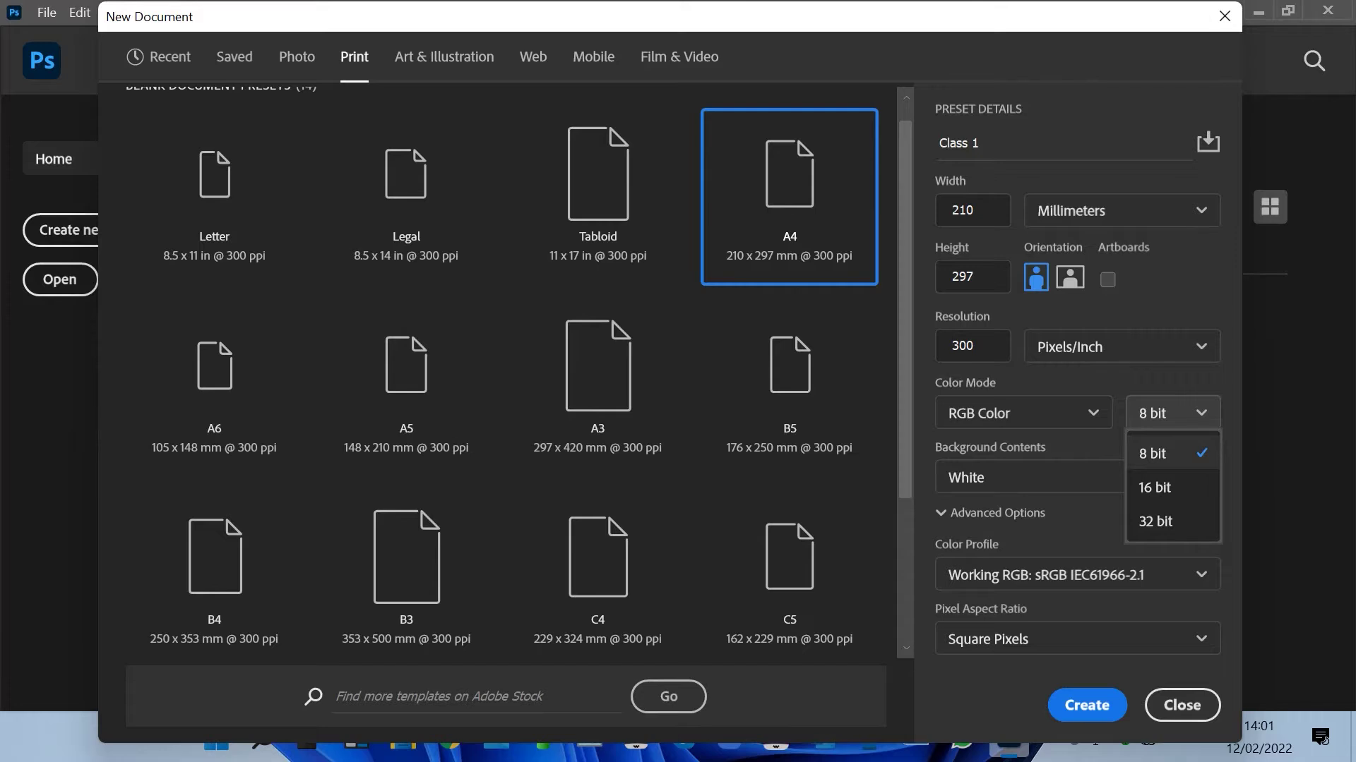
key("Escape")
key("Tab")
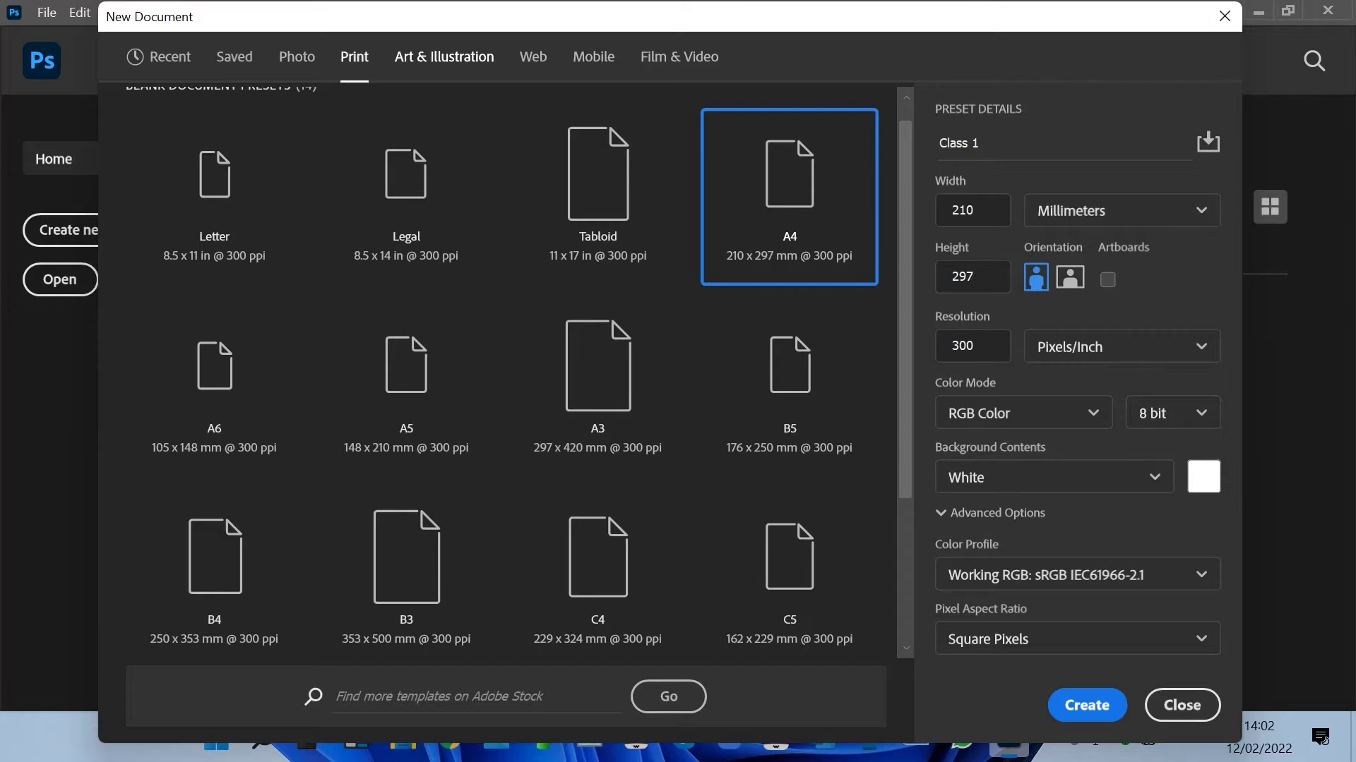
Look through the blank document presets for Art & Illustration, Web and Mobile.
left_click(444, 56)
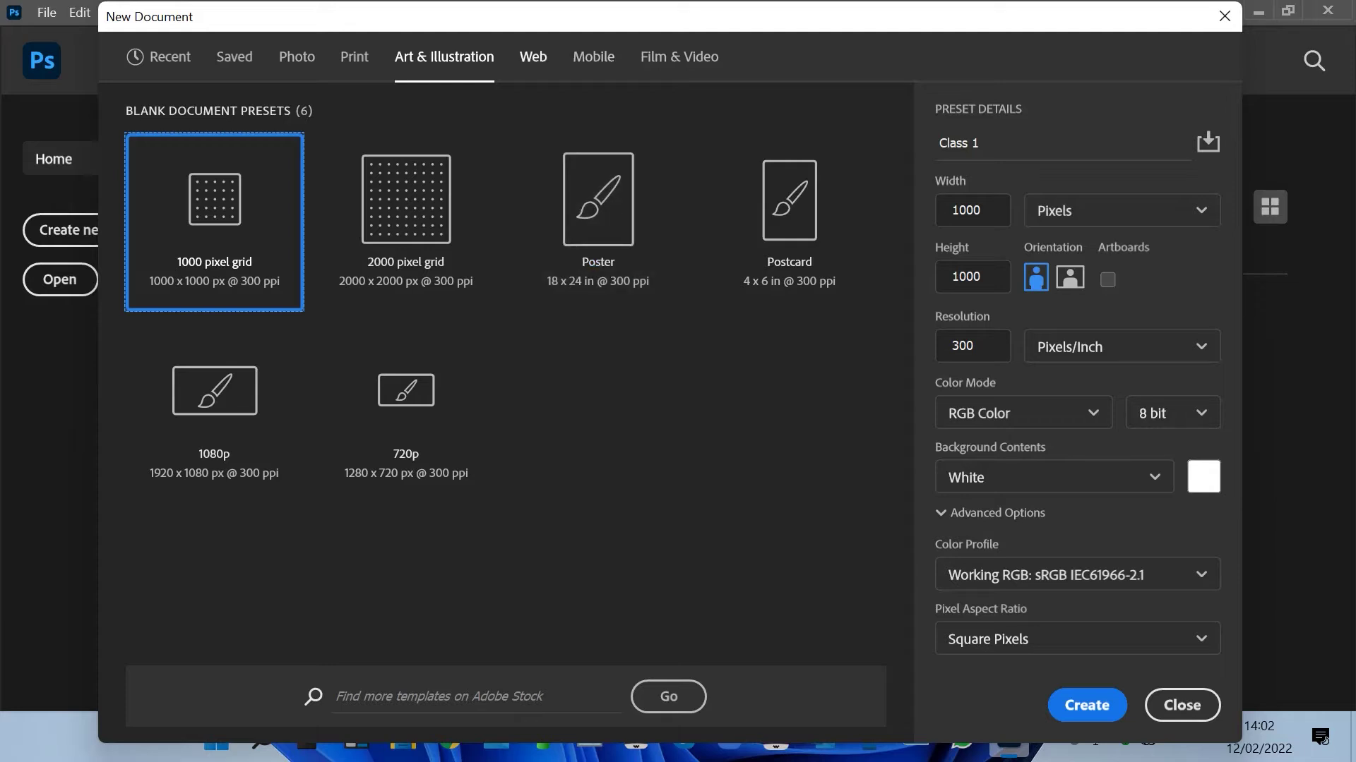
left_click(533, 56)
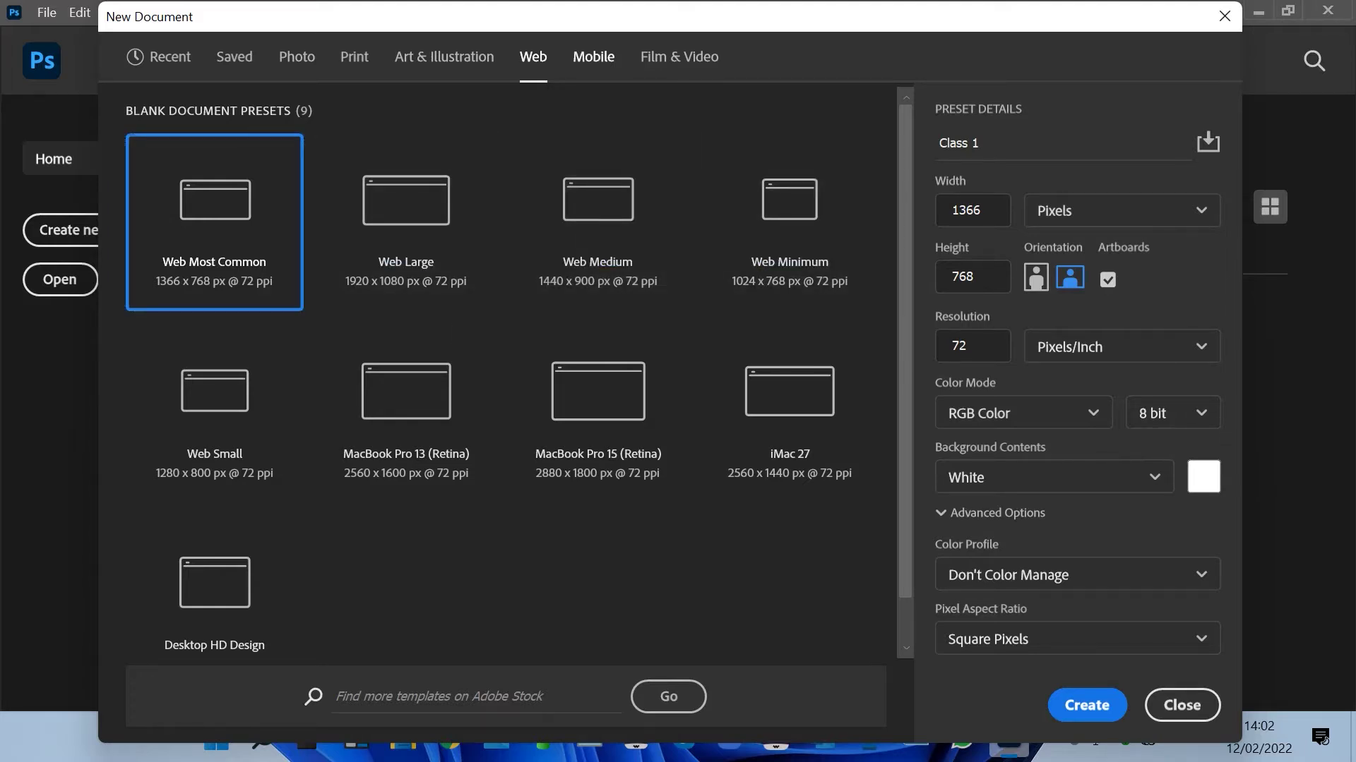
left_click(593, 56)
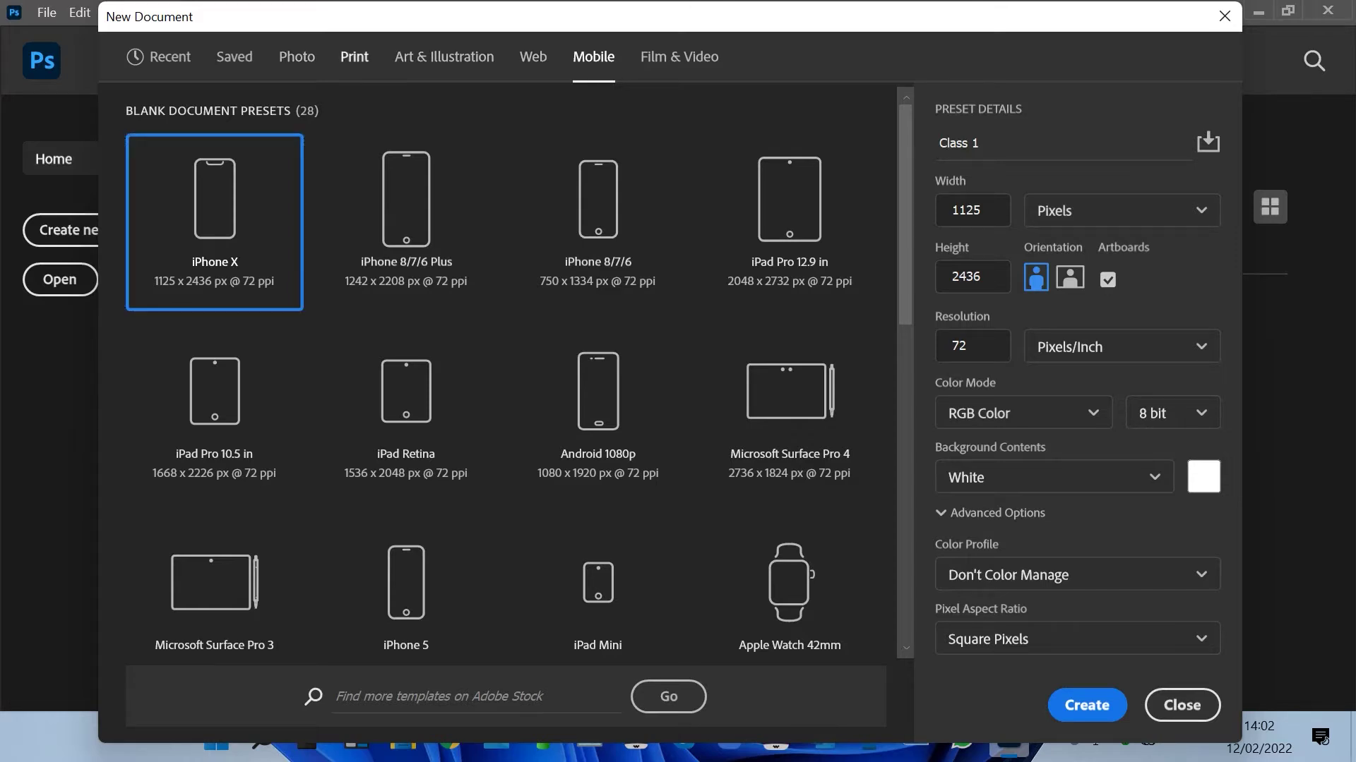
Create the document from the A4 print preset.
left_click(355, 57)
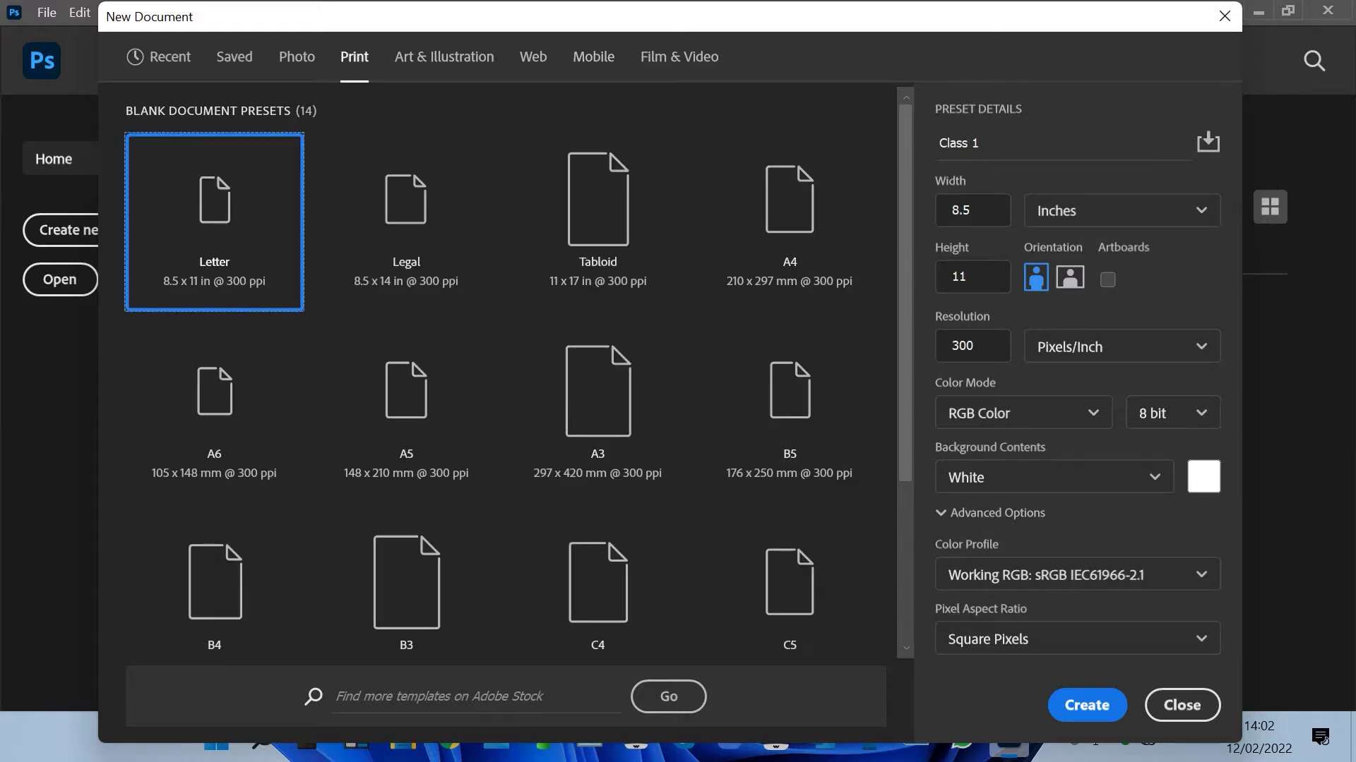
scroll(597, 304, "down", 2)
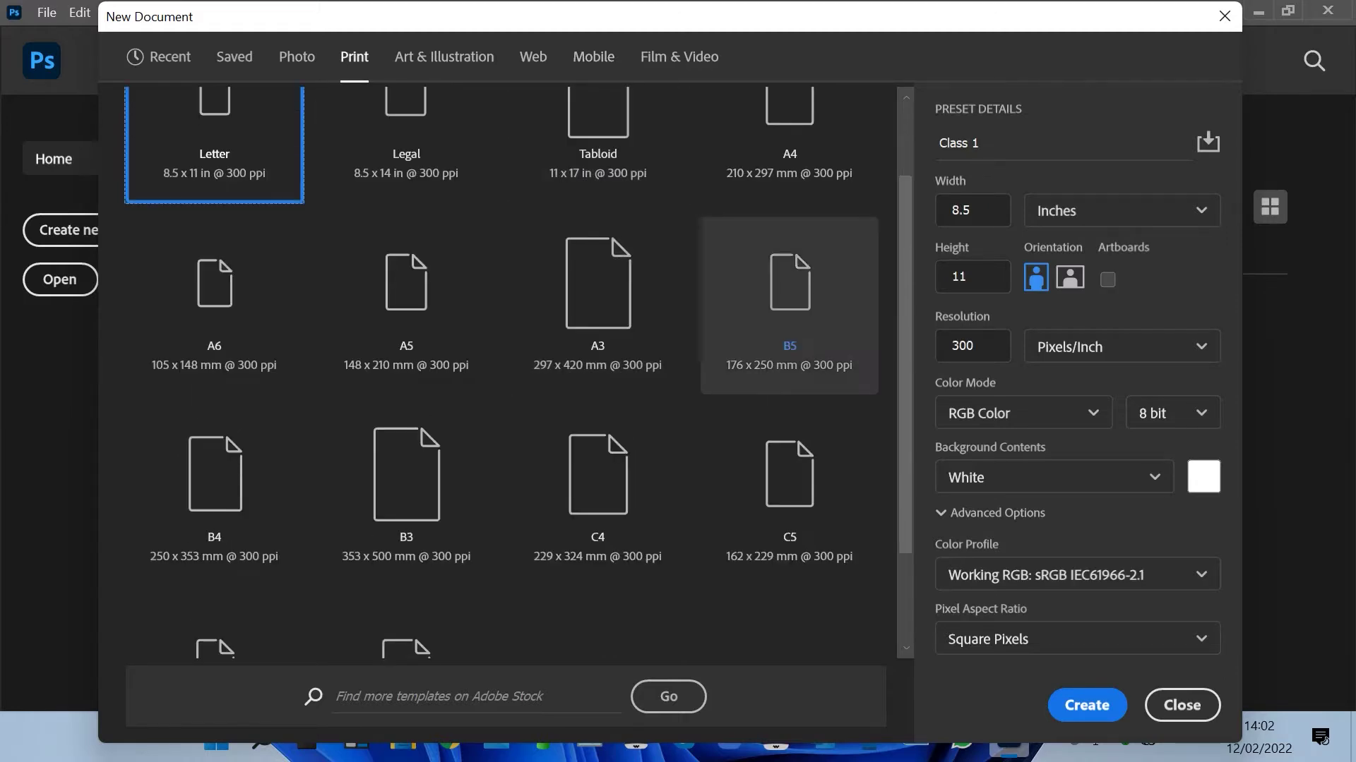
scroll(773, 258, "up", 1)
left_click(773, 257)
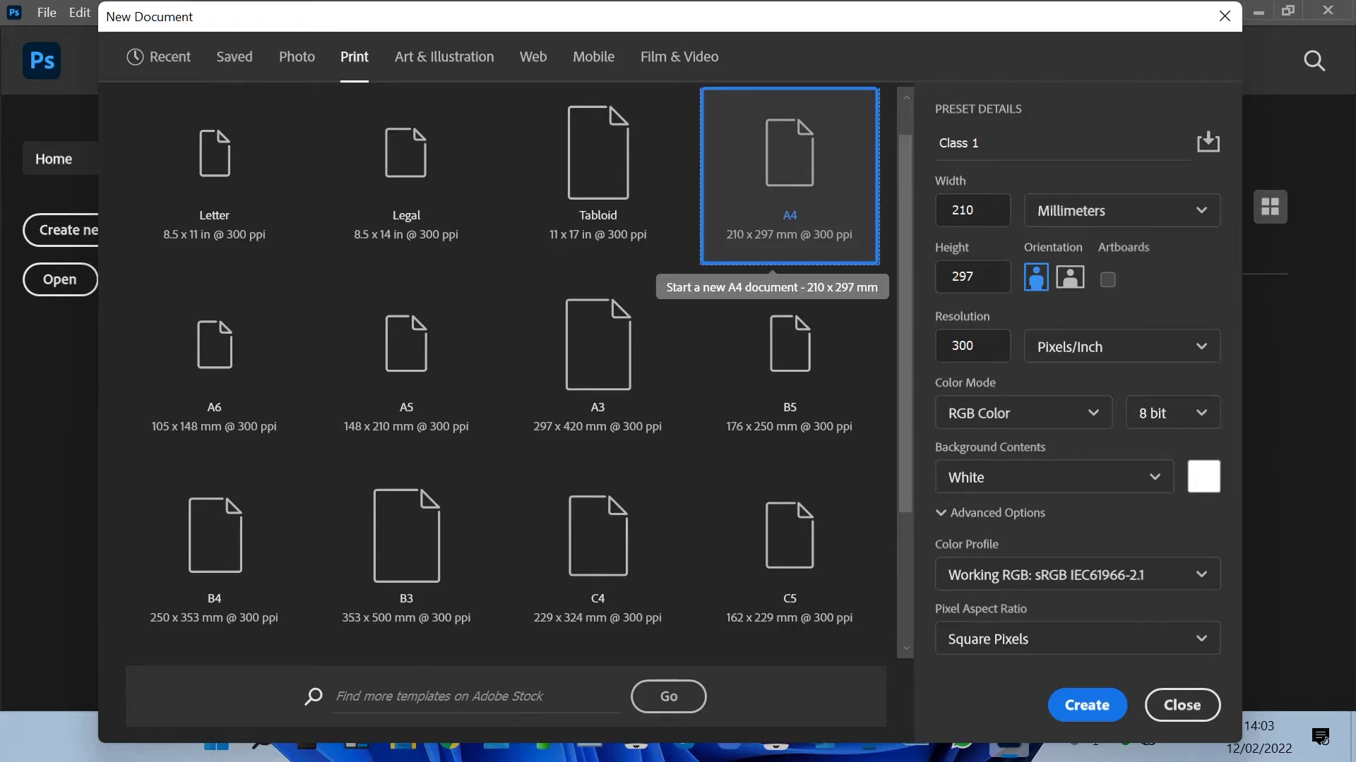
left_click(1086, 704)
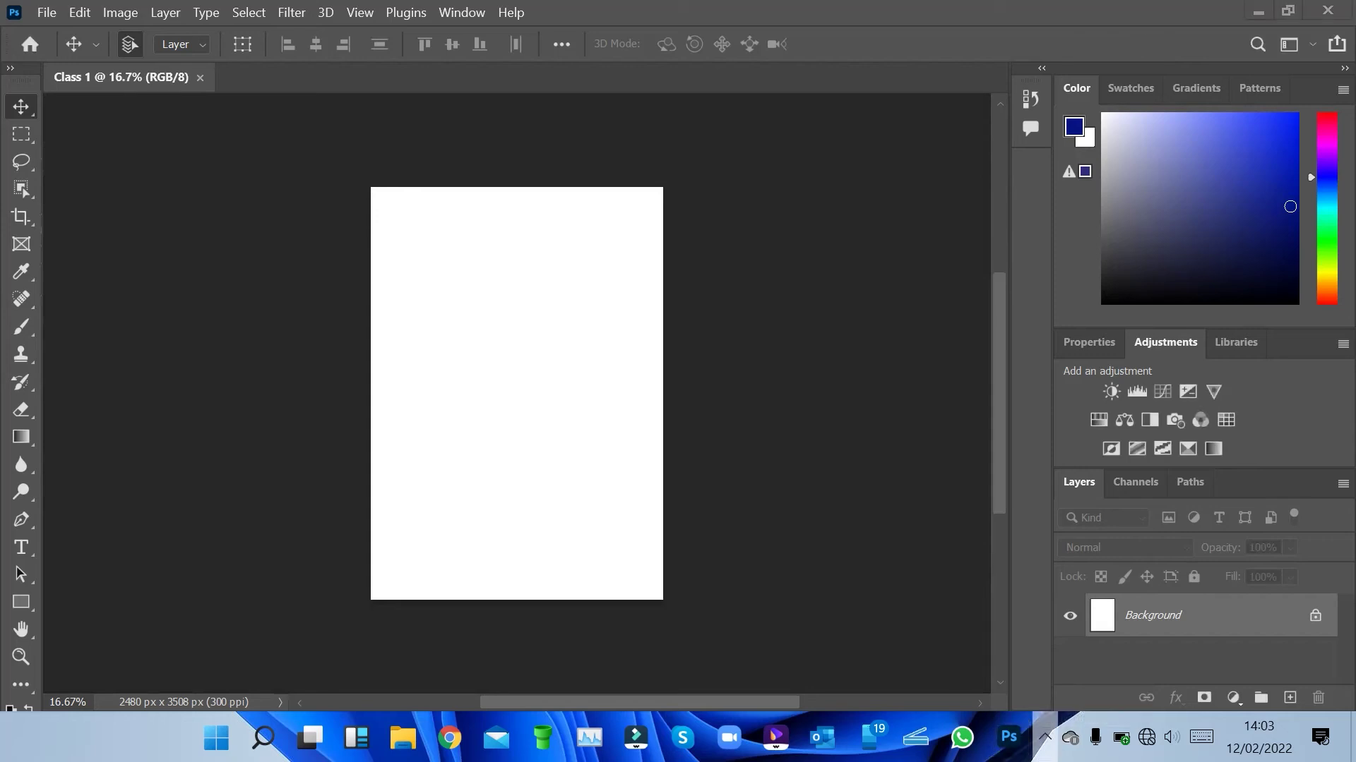
left_click(1046, 737)
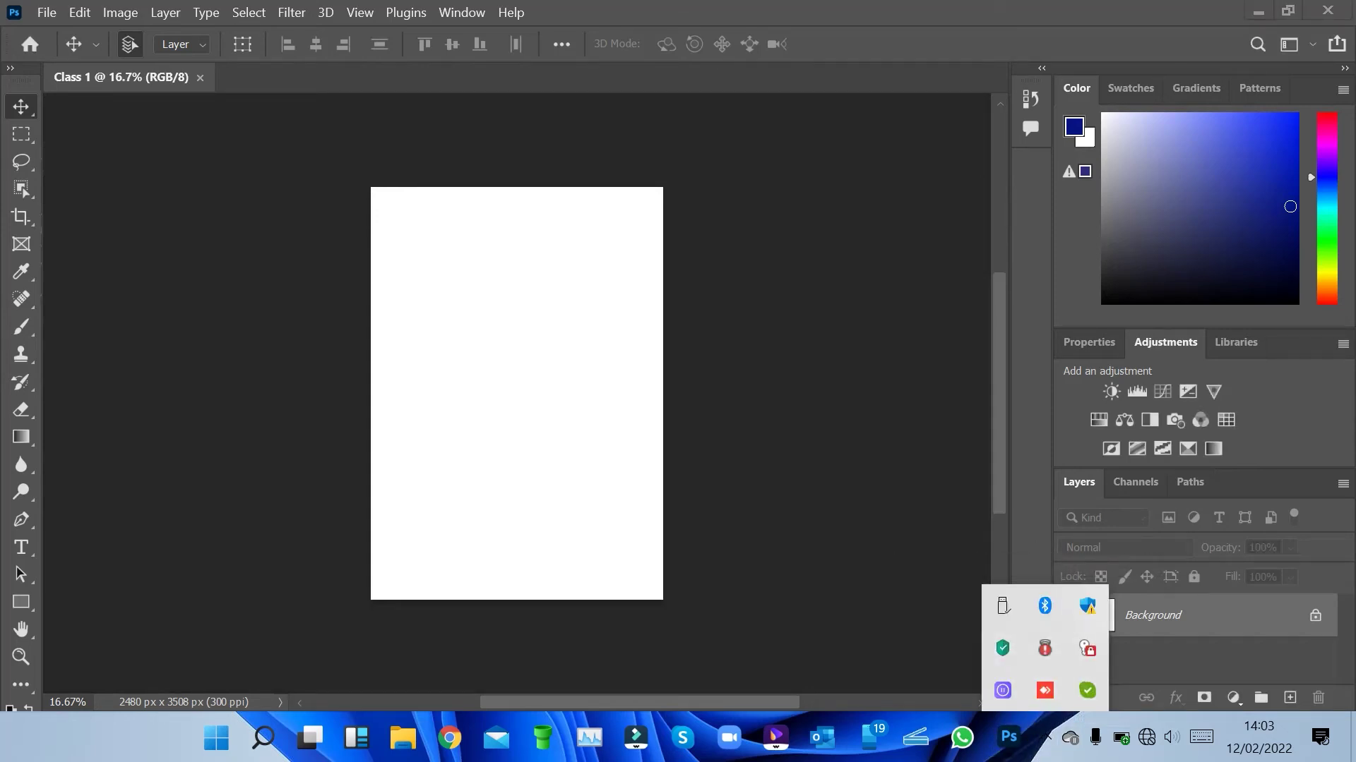
key("Escape")
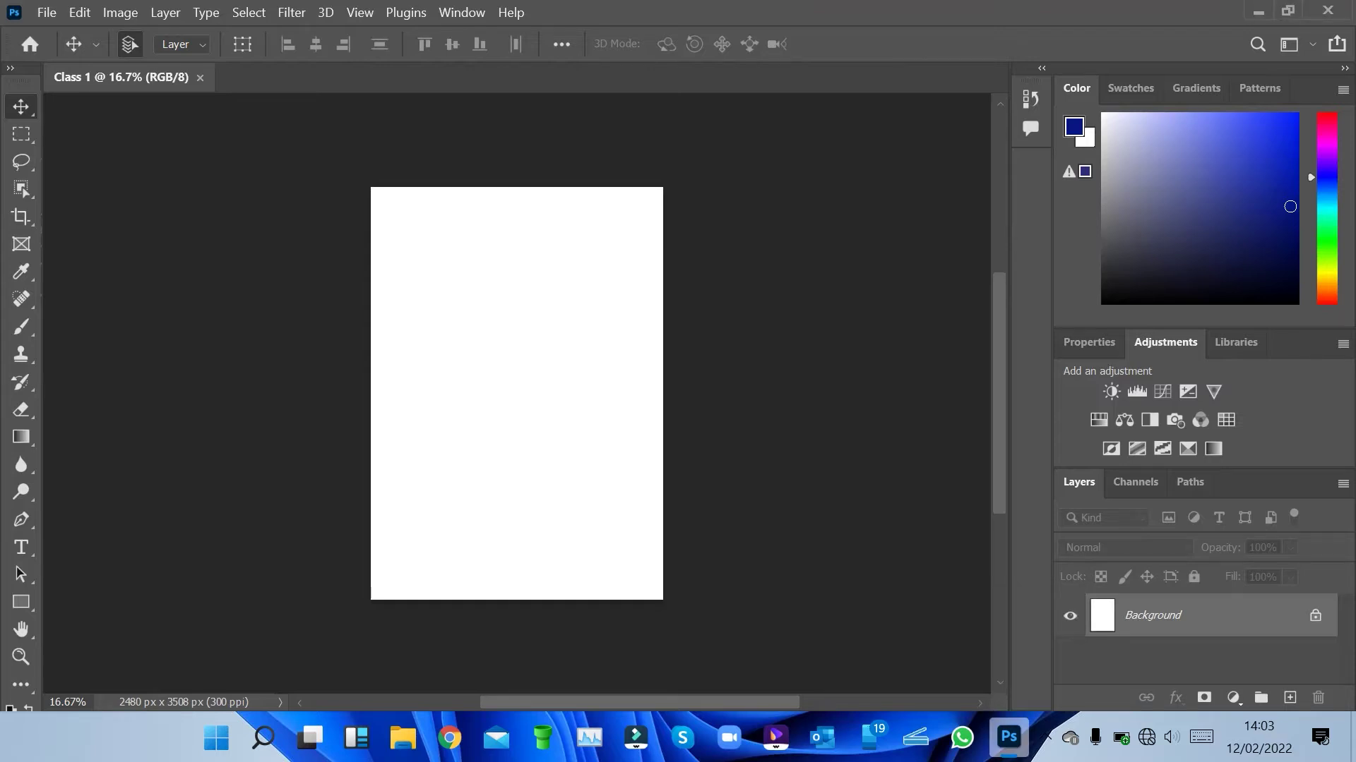
Try to move the Background layer, declining its conversion to a normal layer.
left_click_drag(389, 141, 367, 429)
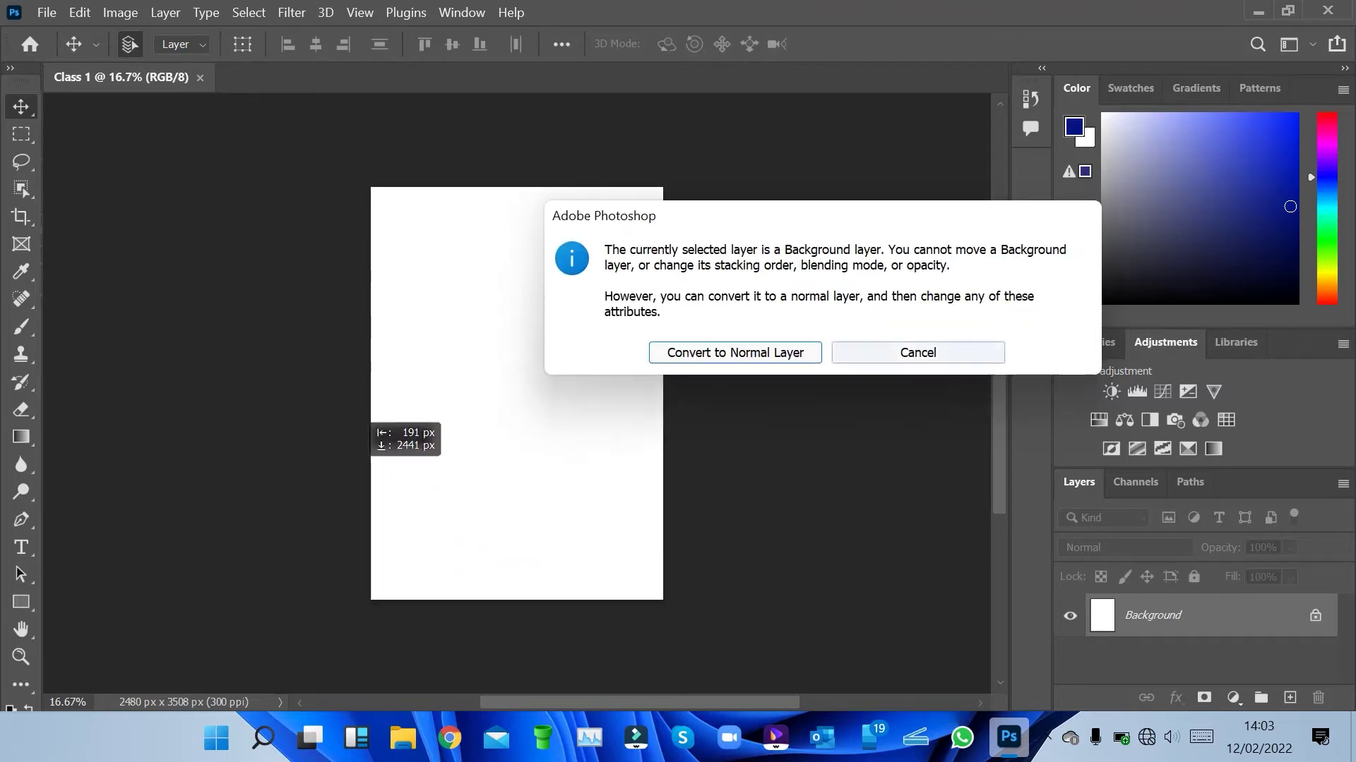
left_click(917, 352)
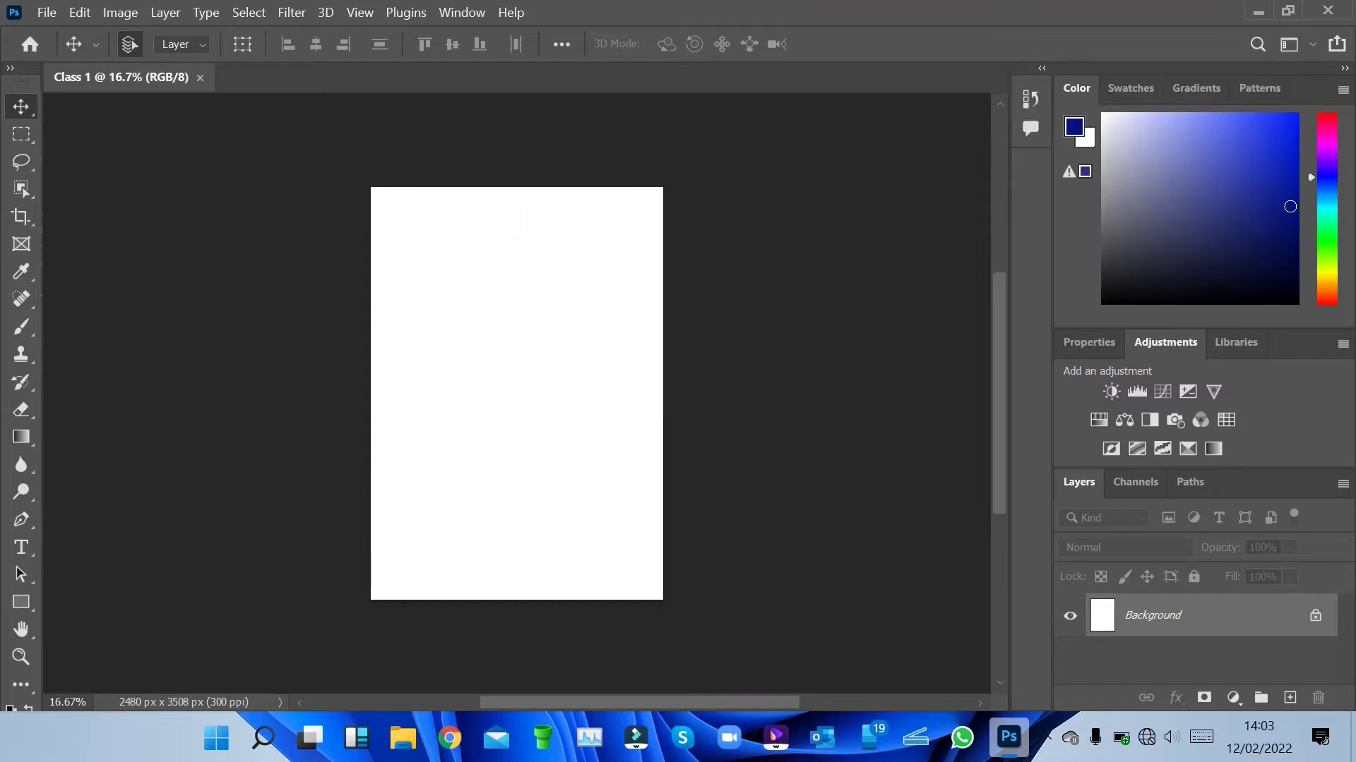
Expand the toolbar to two columns and collapse it back to a single column.
left_click(10, 68)
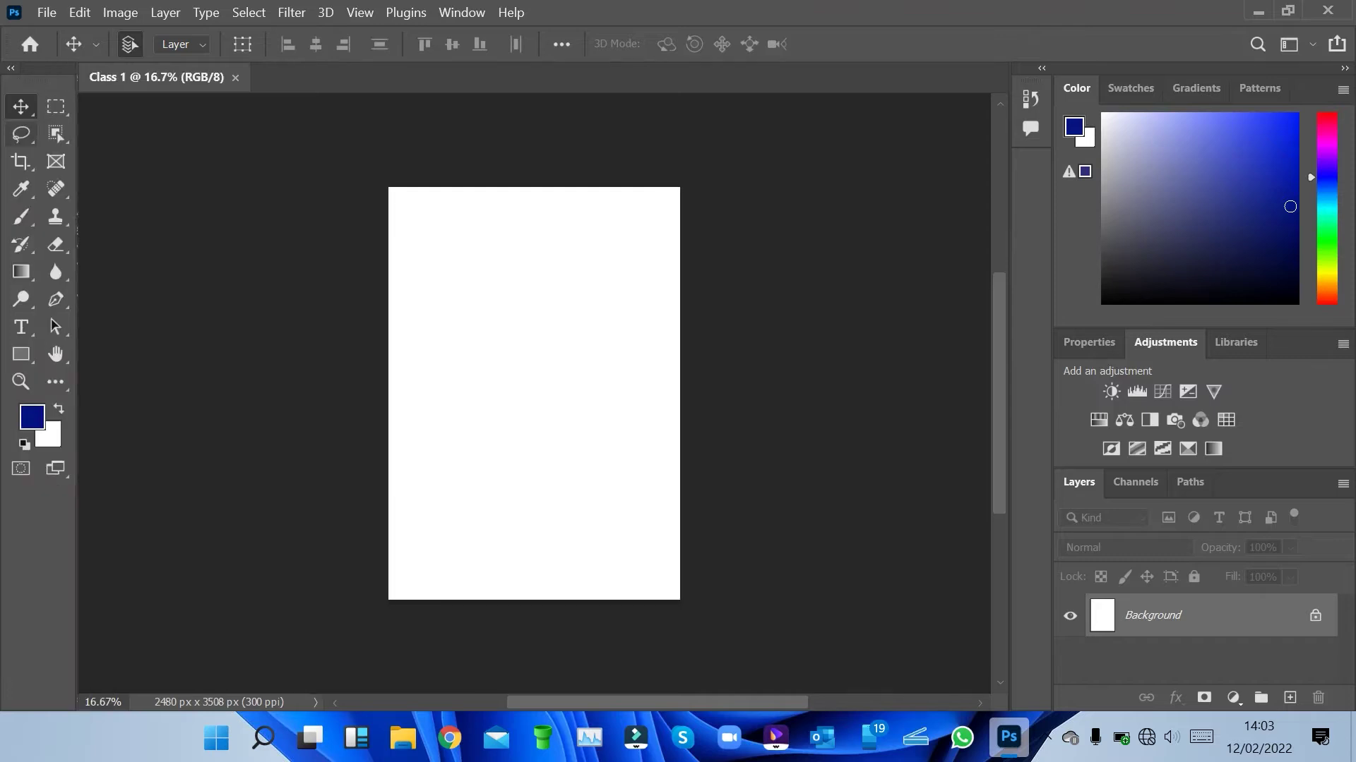
left_click(10, 68)
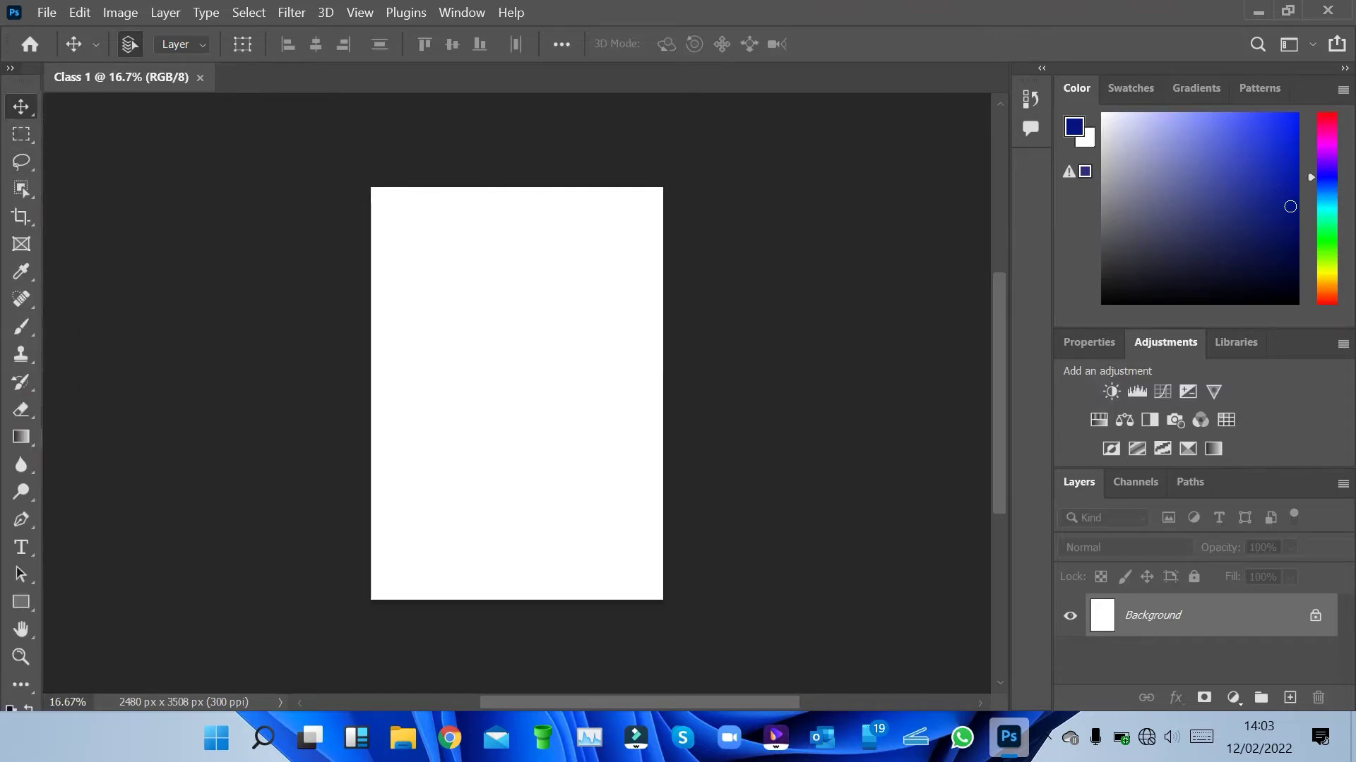
left_click(10, 68)
left_click(10, 68)
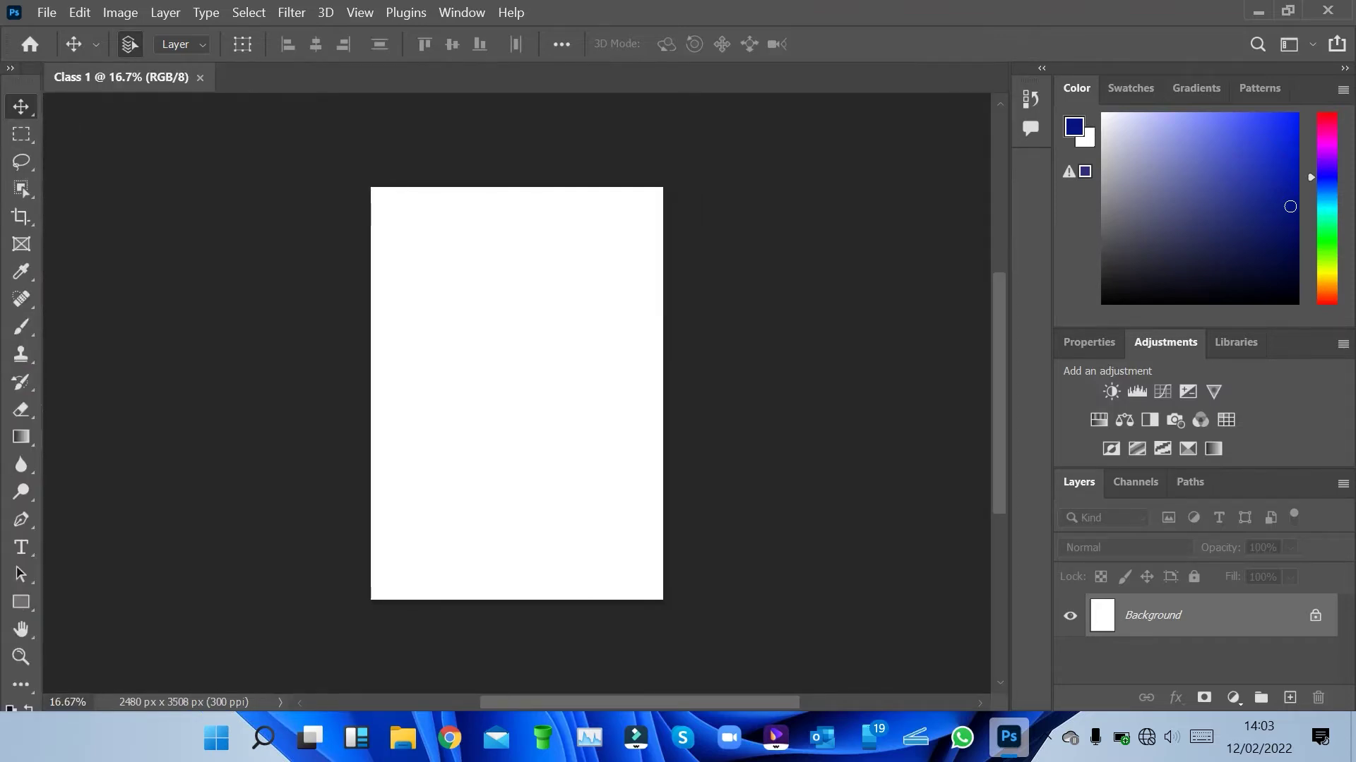
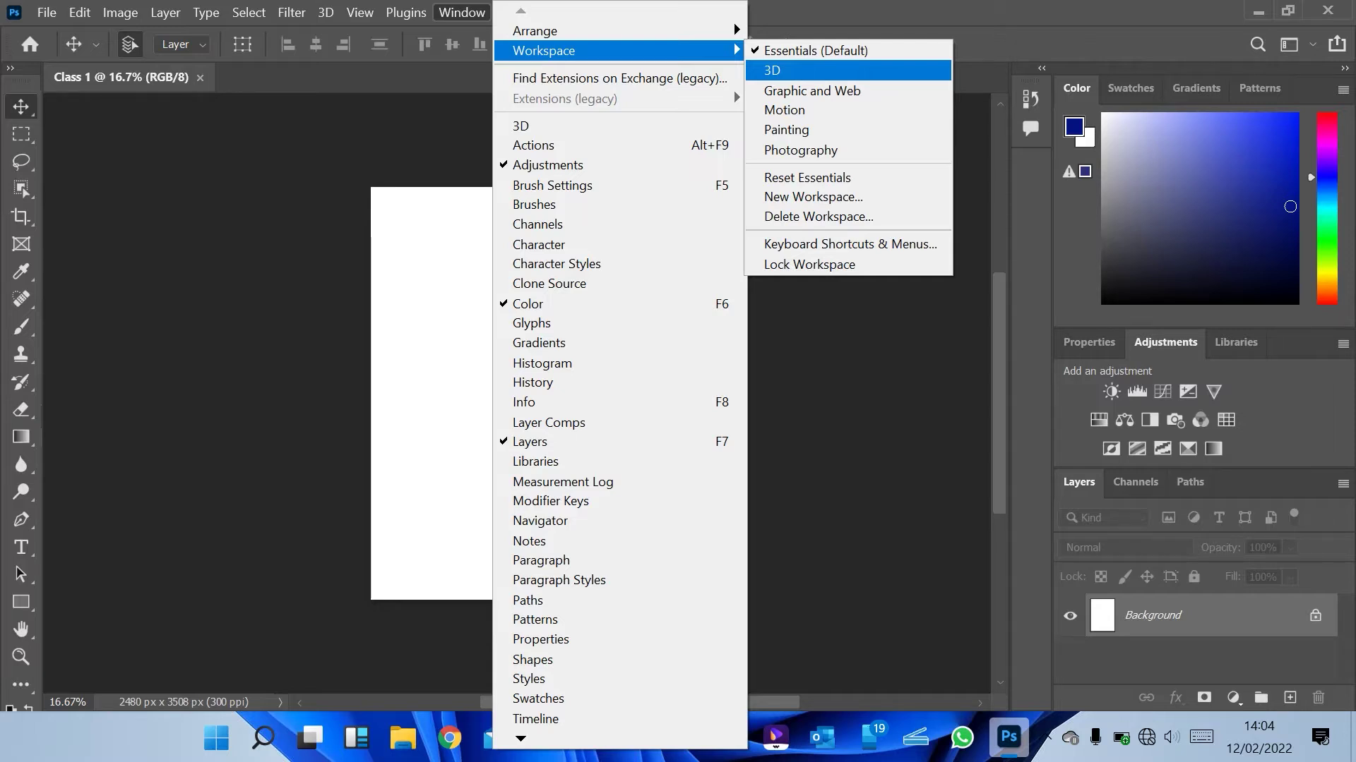
Switch to the 3D workspace and dismiss the notice about the 3D features.
left_click(791, 70)
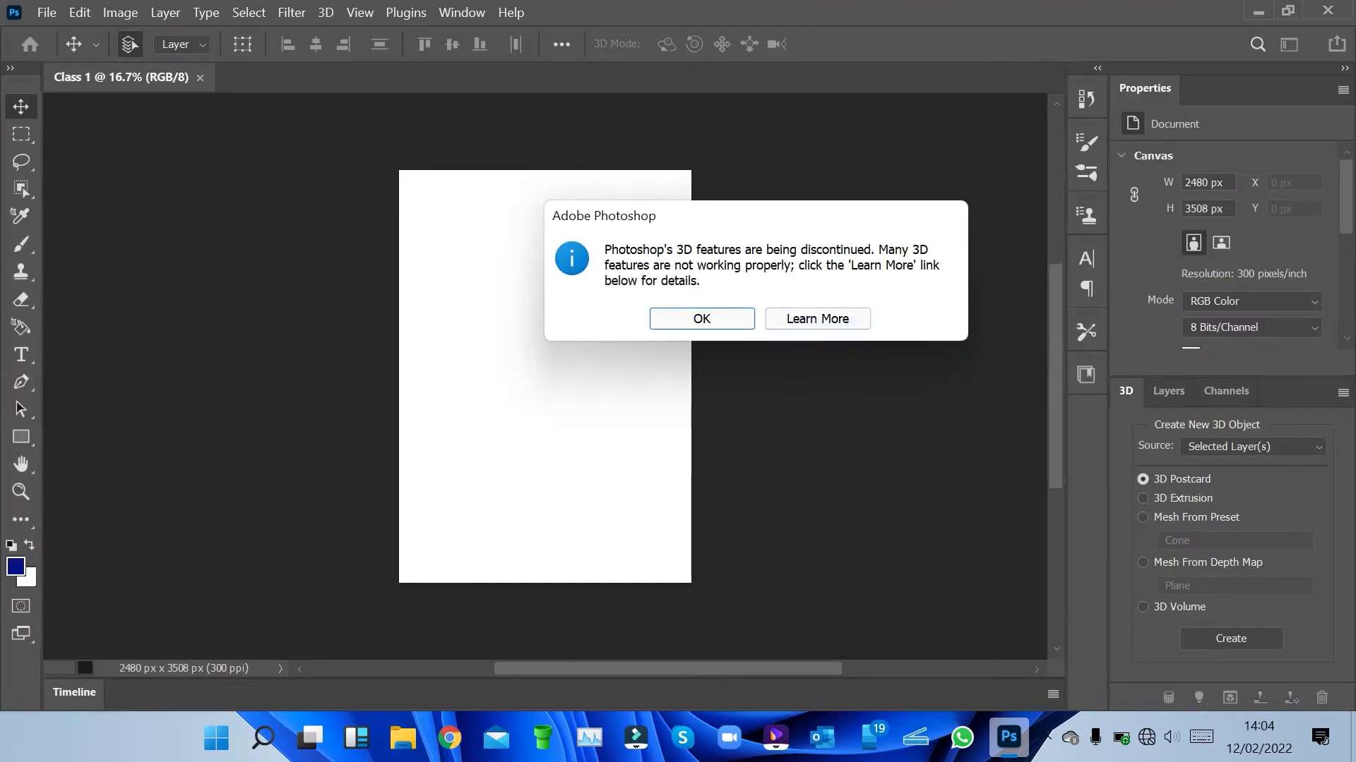
left_click(702, 318)
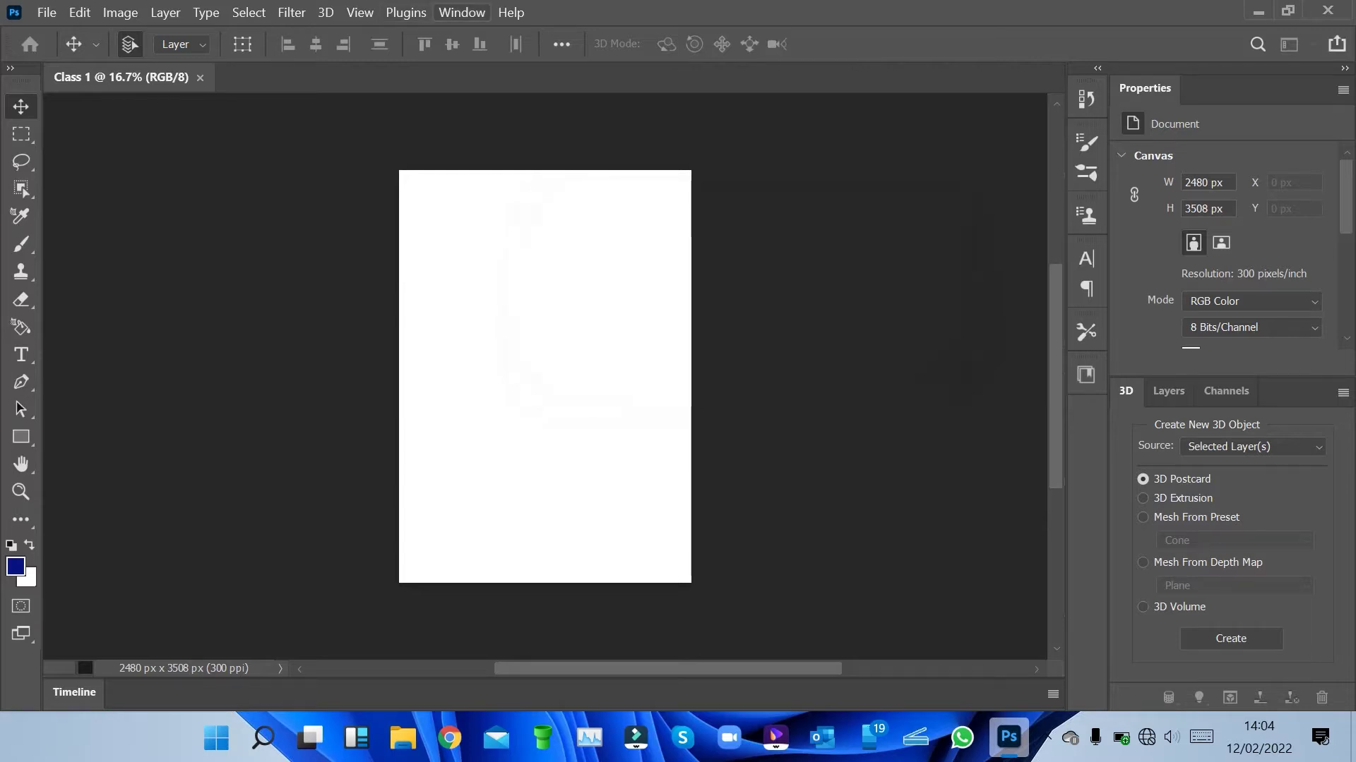
Switch to the Graphic and Web workspace.
left_click(462, 12)
mouse_move(543, 50)
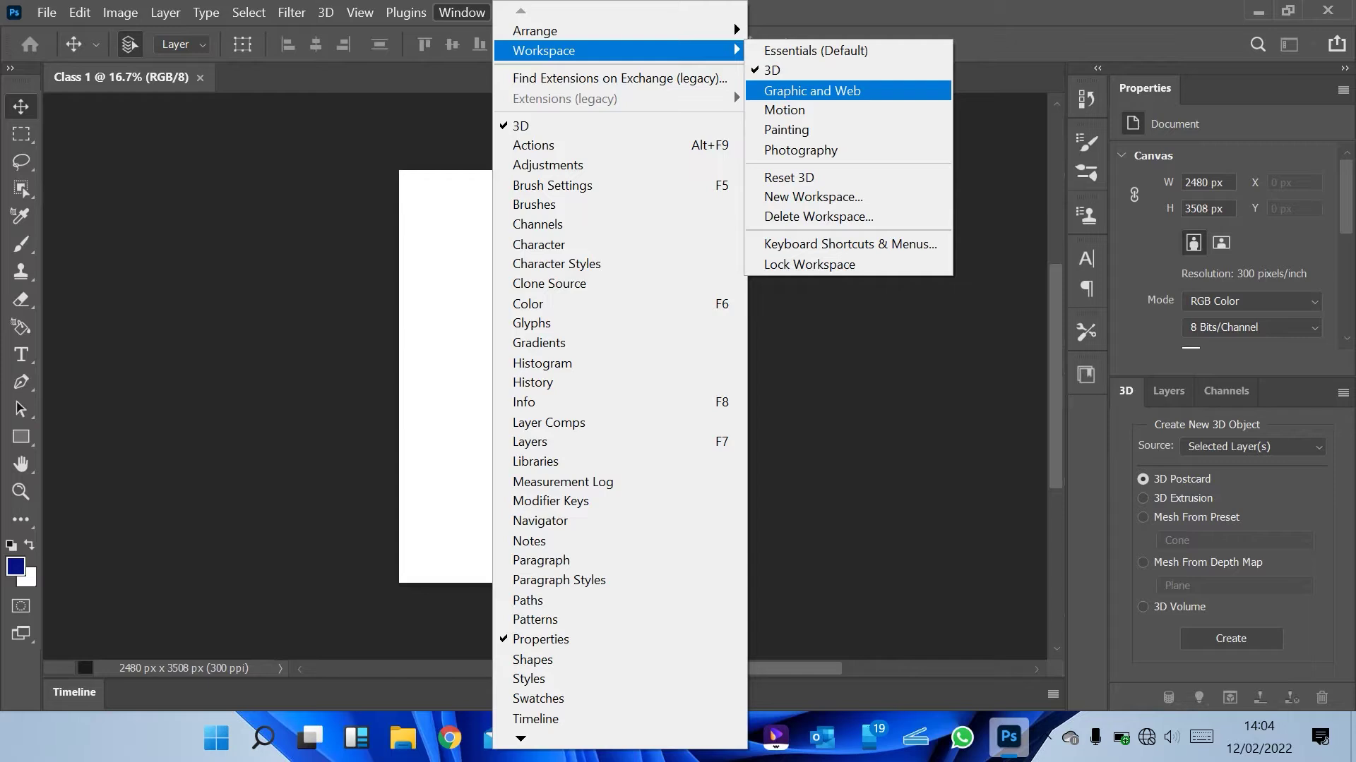
left_click(812, 91)
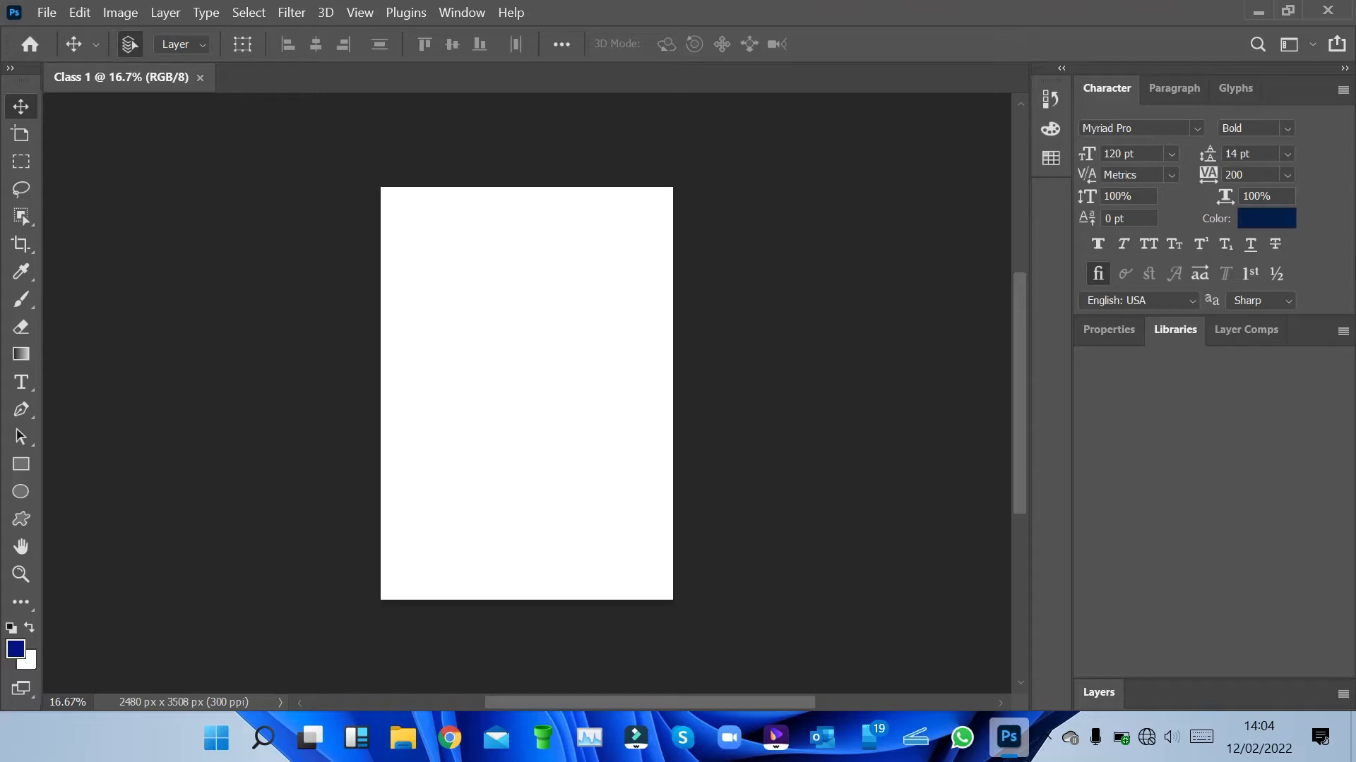
Switch to the Essentials (Default) workspace.
key("alt+w")
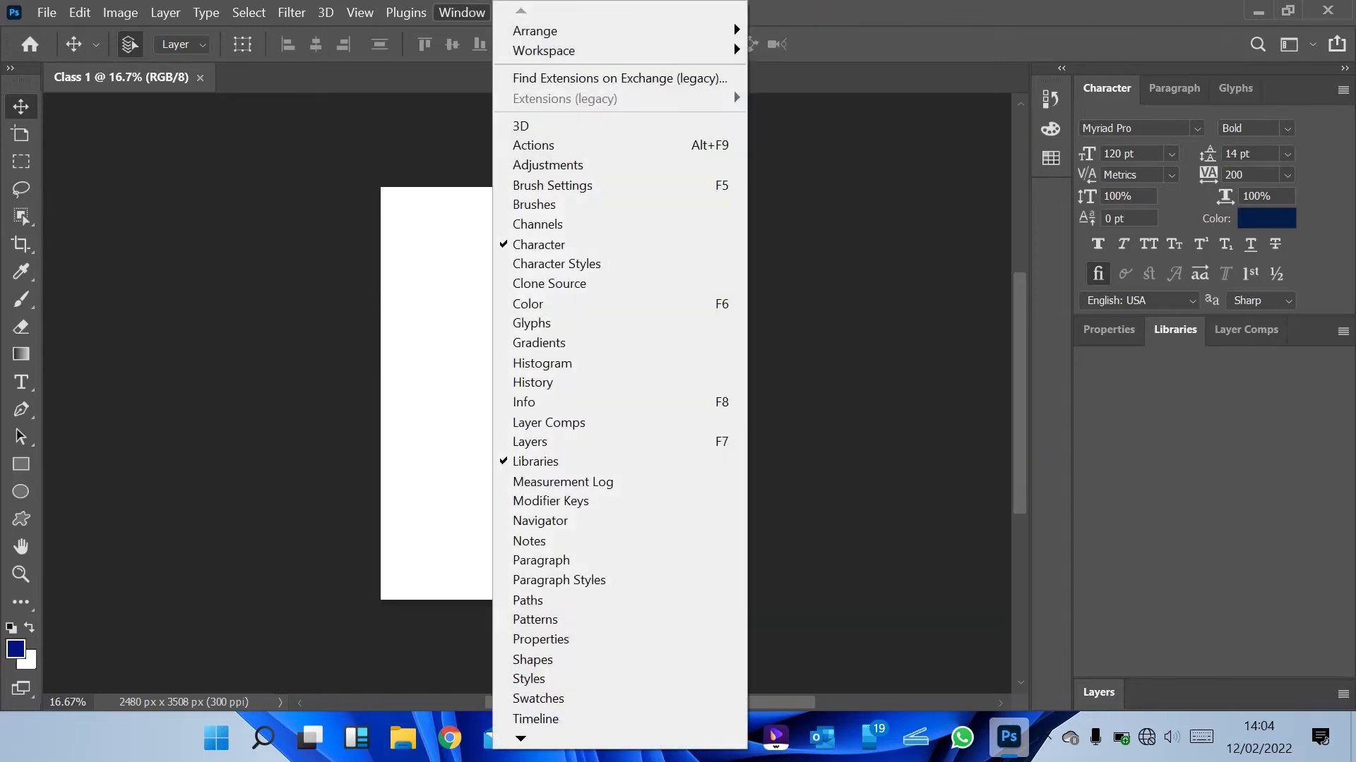
key("Escape")
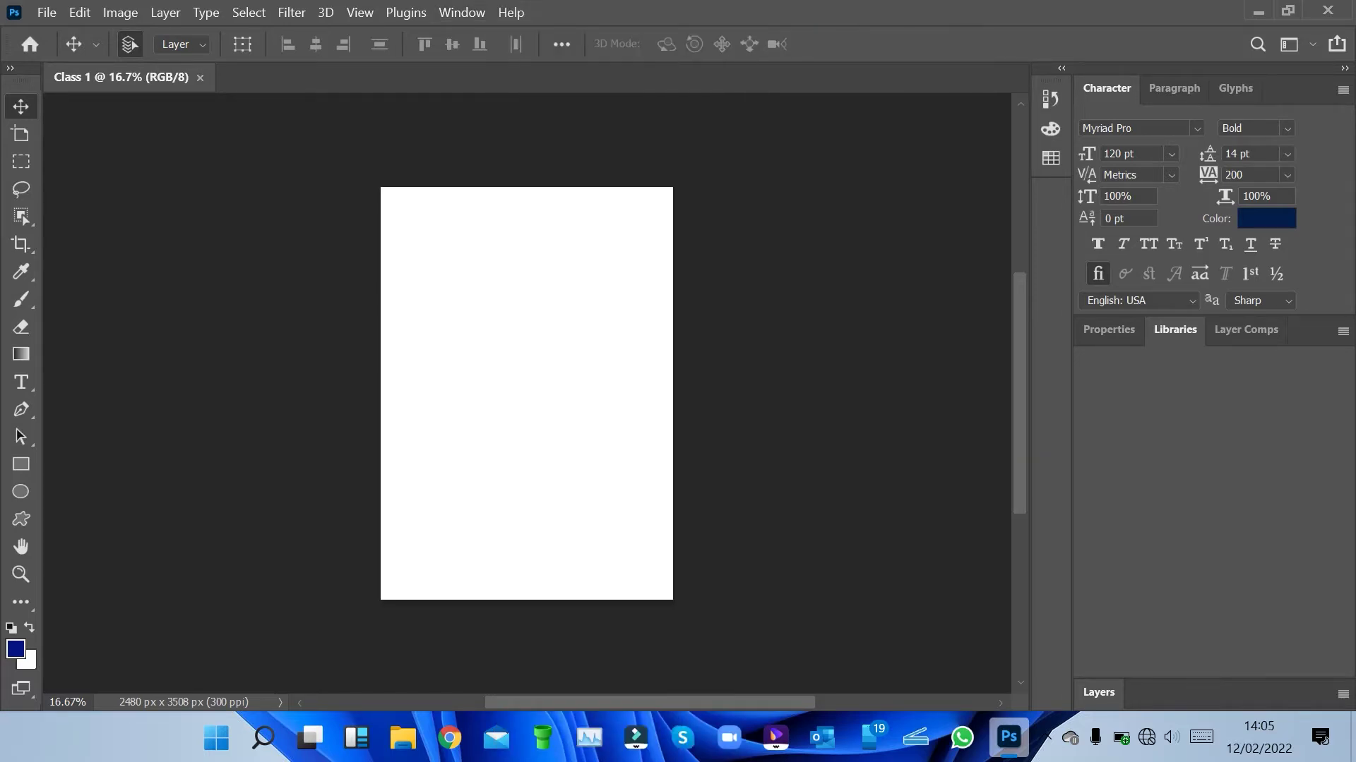
key("alt+w")
mouse_move(618, 51)
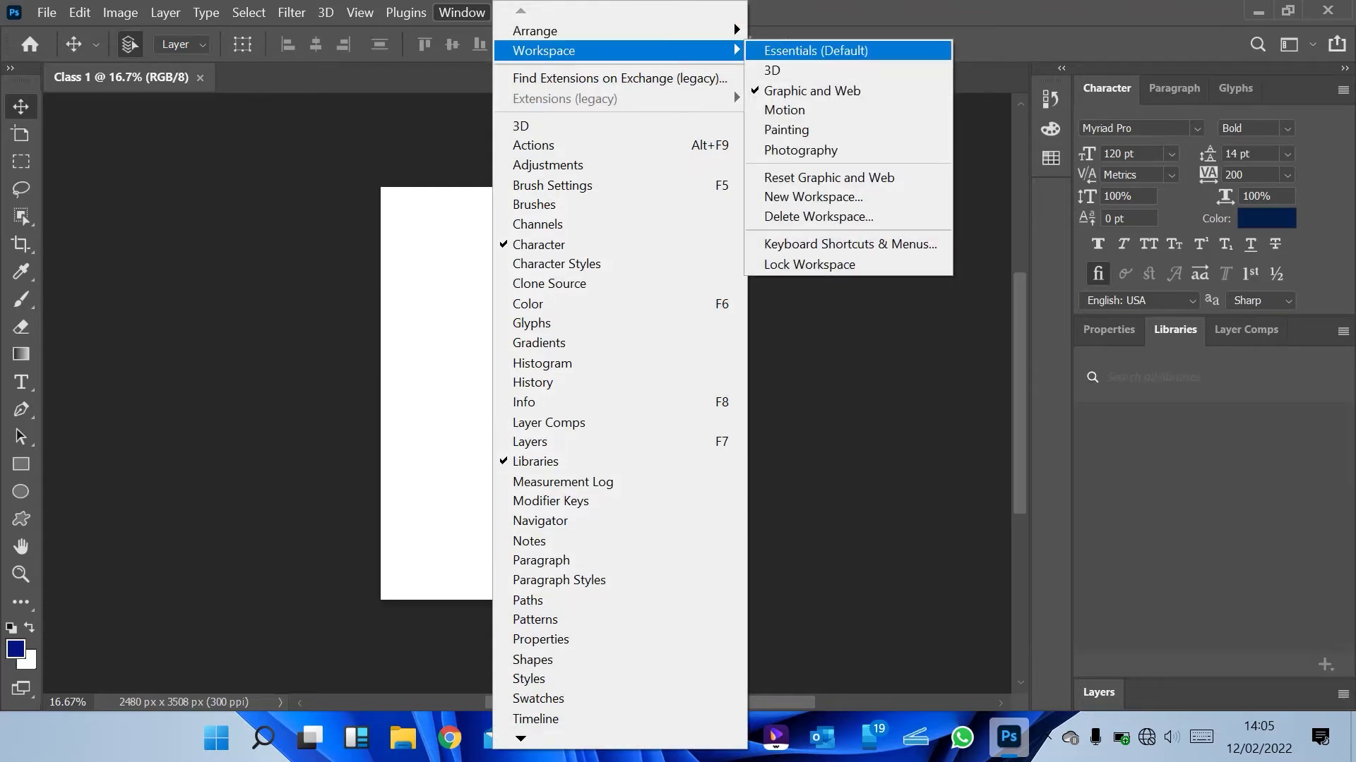
key("Return")
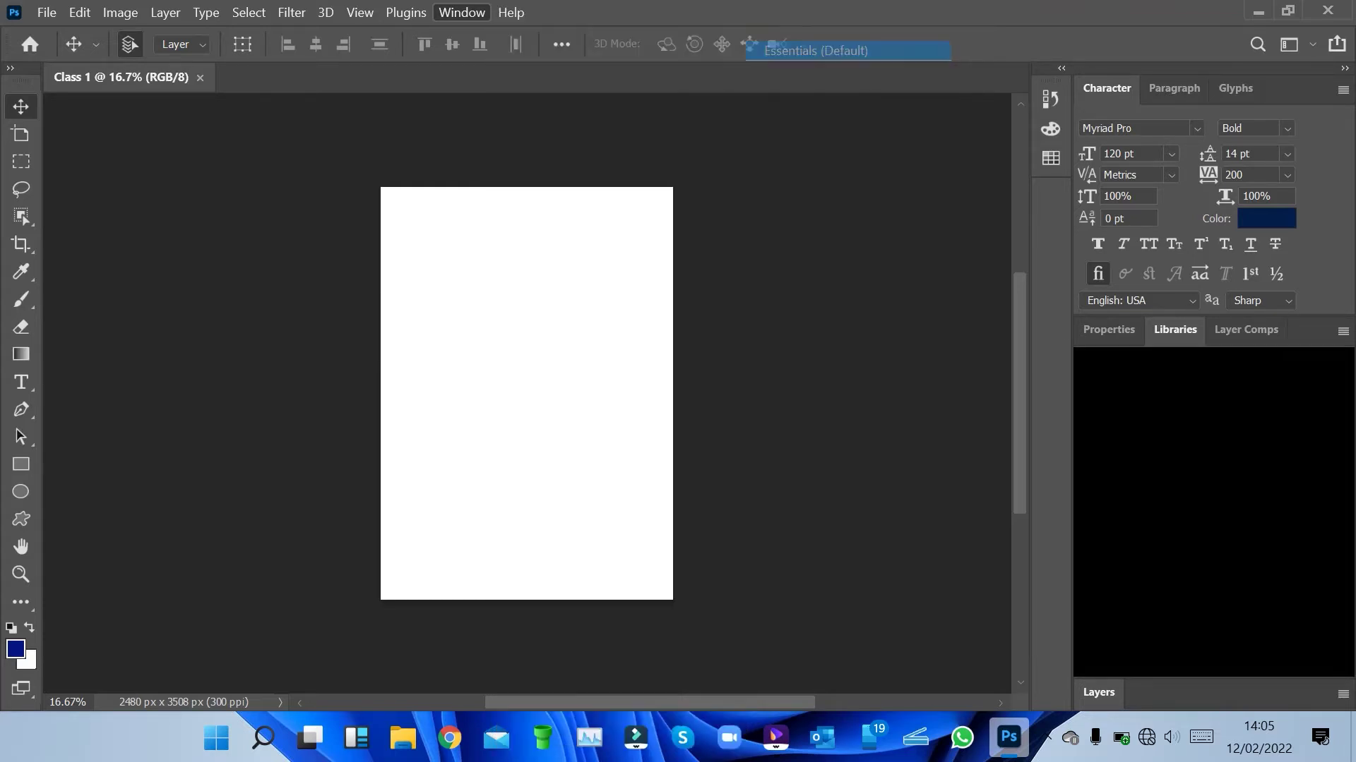
Reset the Essentials workspace to its default arrangement.
key("alt+w")
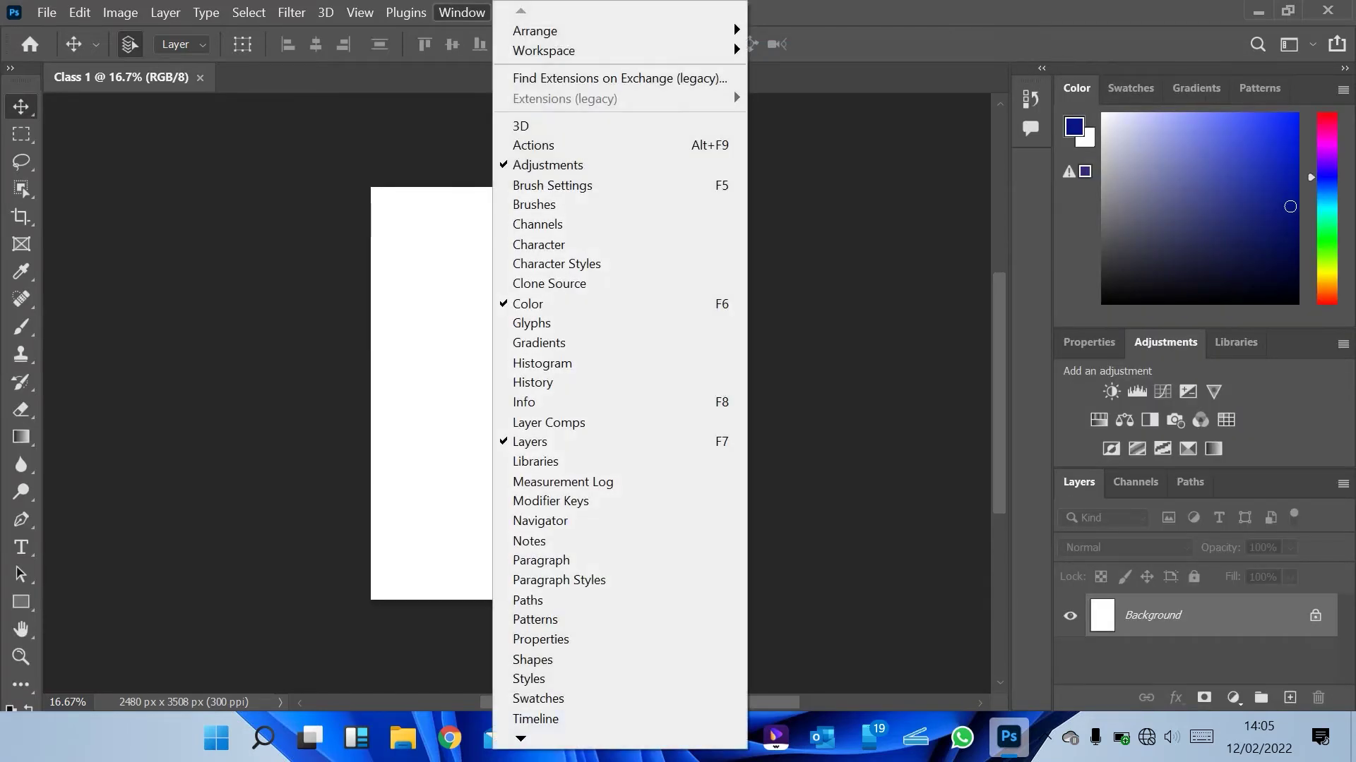
key("Down")
key("Down")
key("Right")
key("Down")
key("Down")
key("Down")
key("Down")
key("Down")
key("Down")
key("Down")
key("Down")
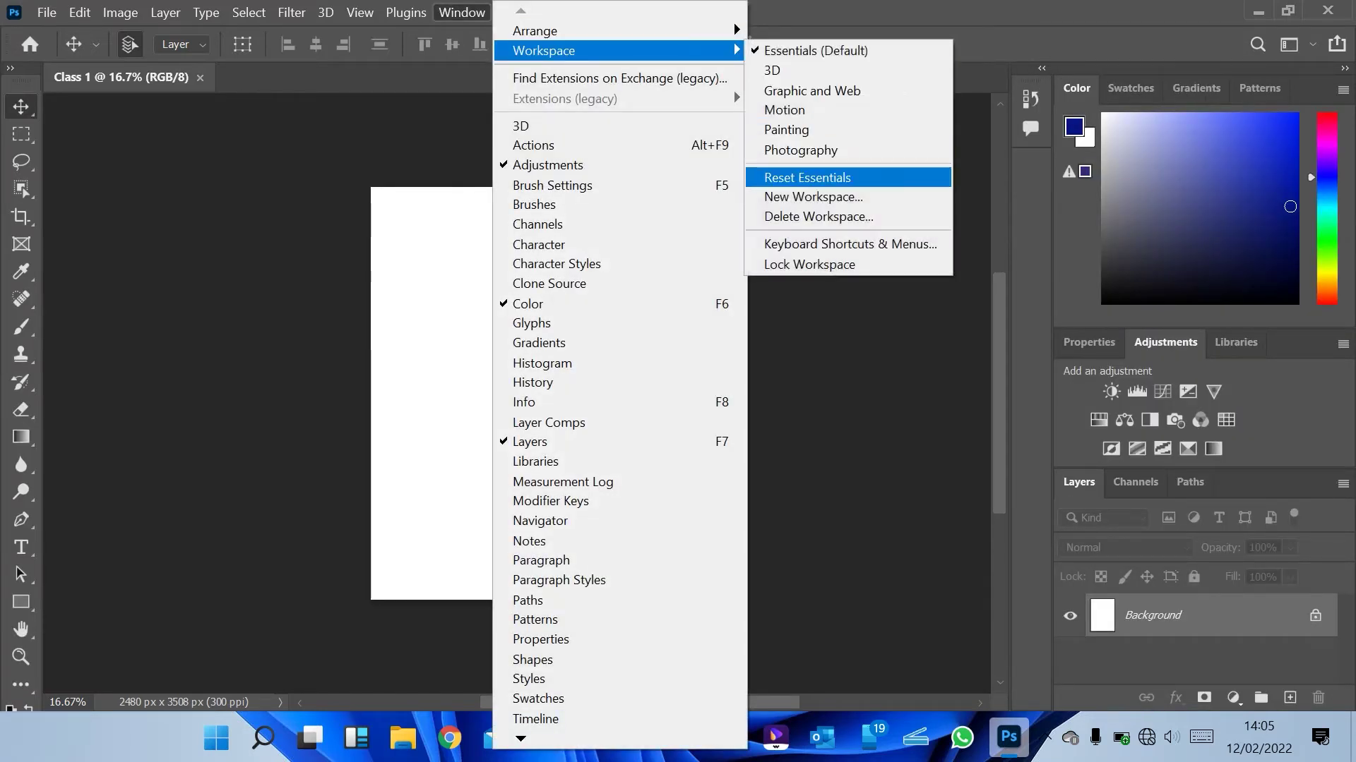
key("Up")
key("Up")
key("Return")
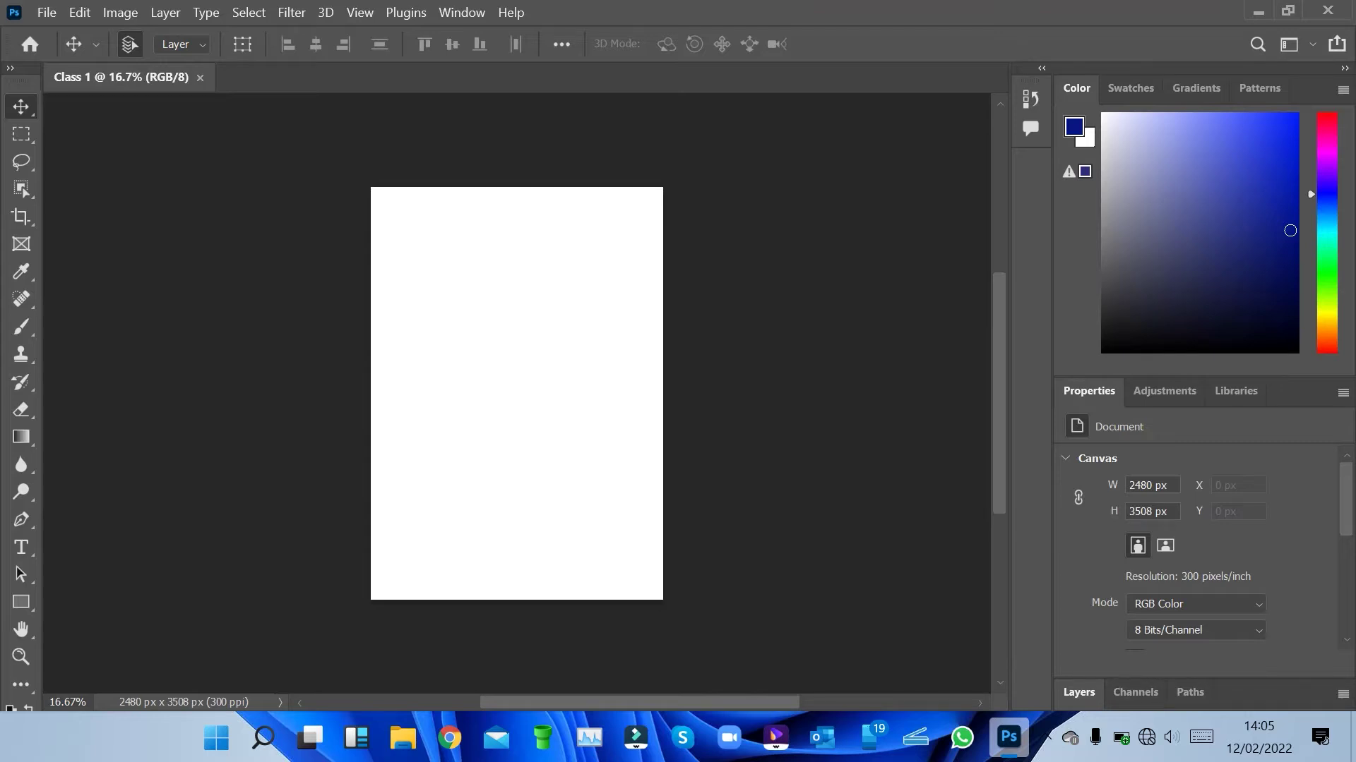
Expand the collapsed Layers panel and make it taller by shrinking the Color panel above it.
left_click(1077, 692)
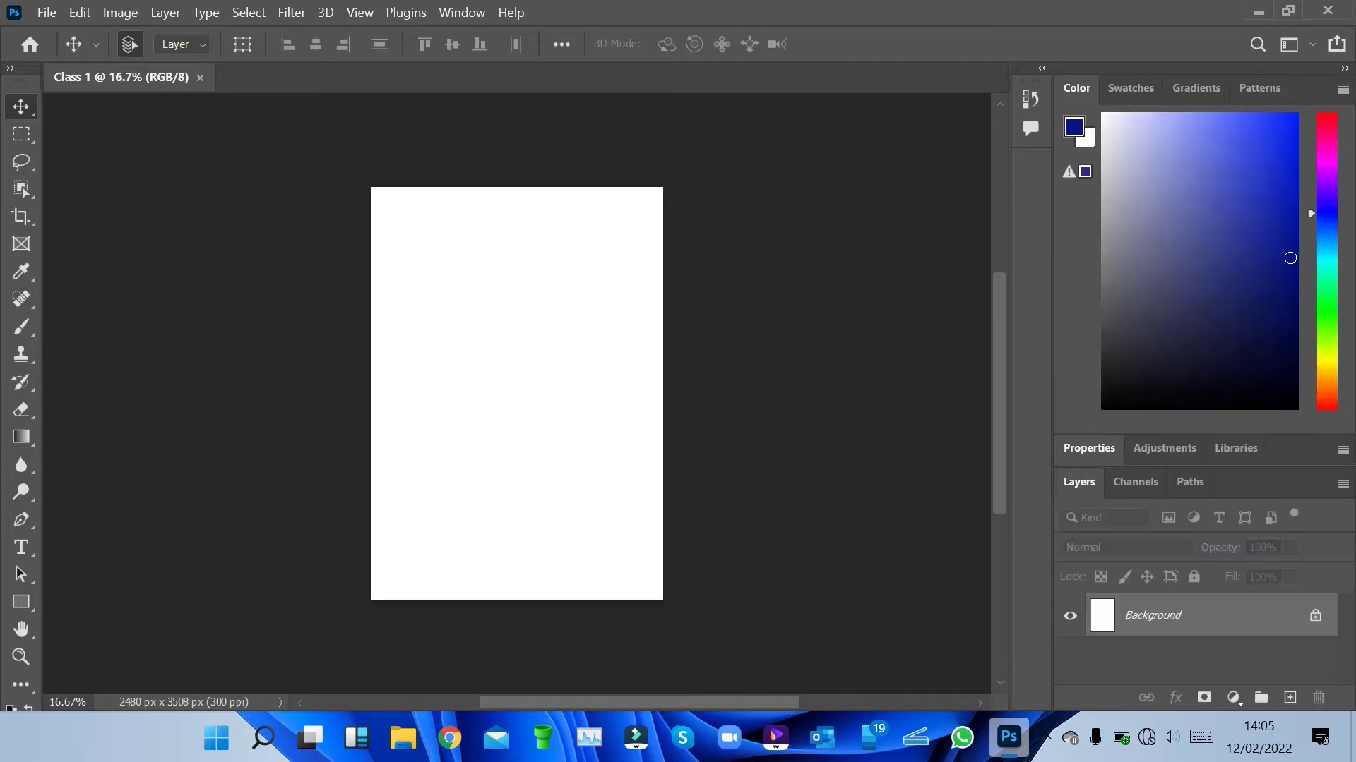
left_click_drag(1135, 467, 1135, 360)
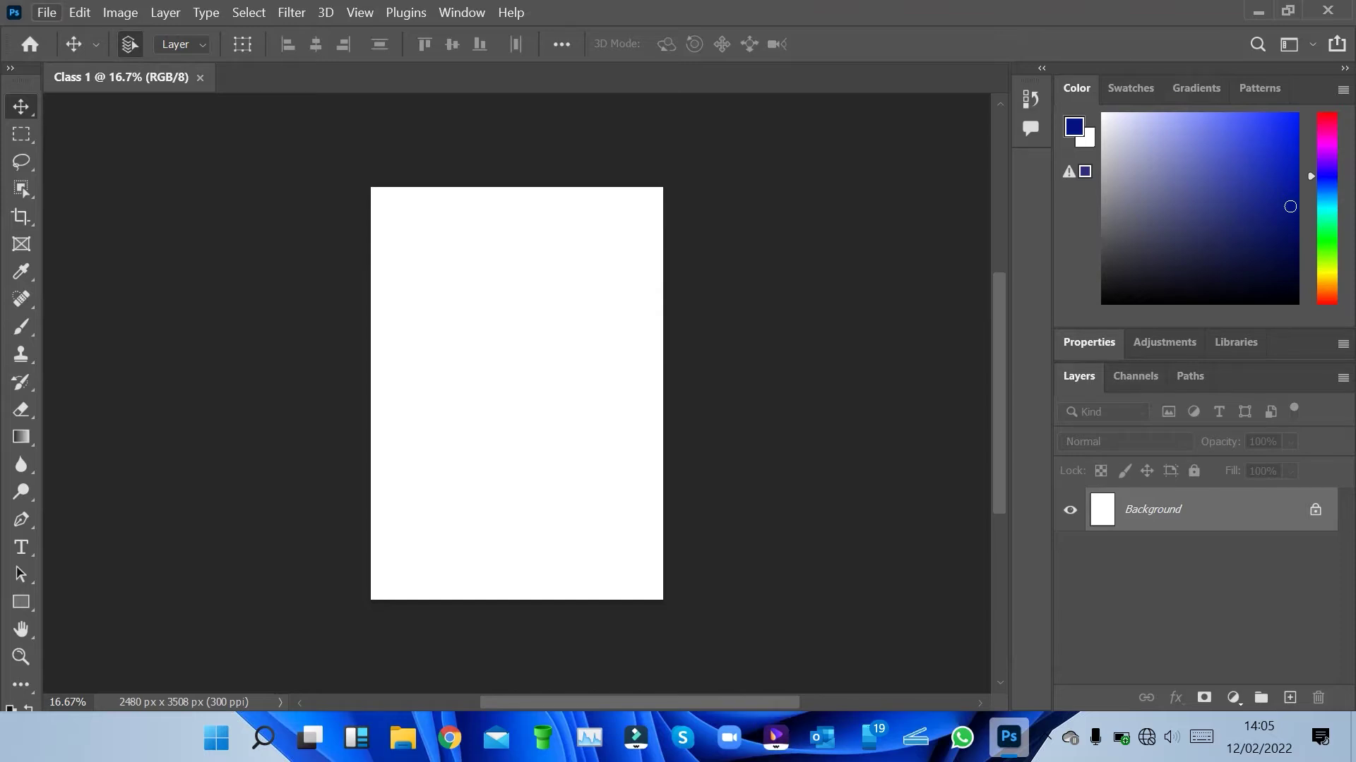
View the New Document dialog and close it without creating a document.
left_click(47, 12)
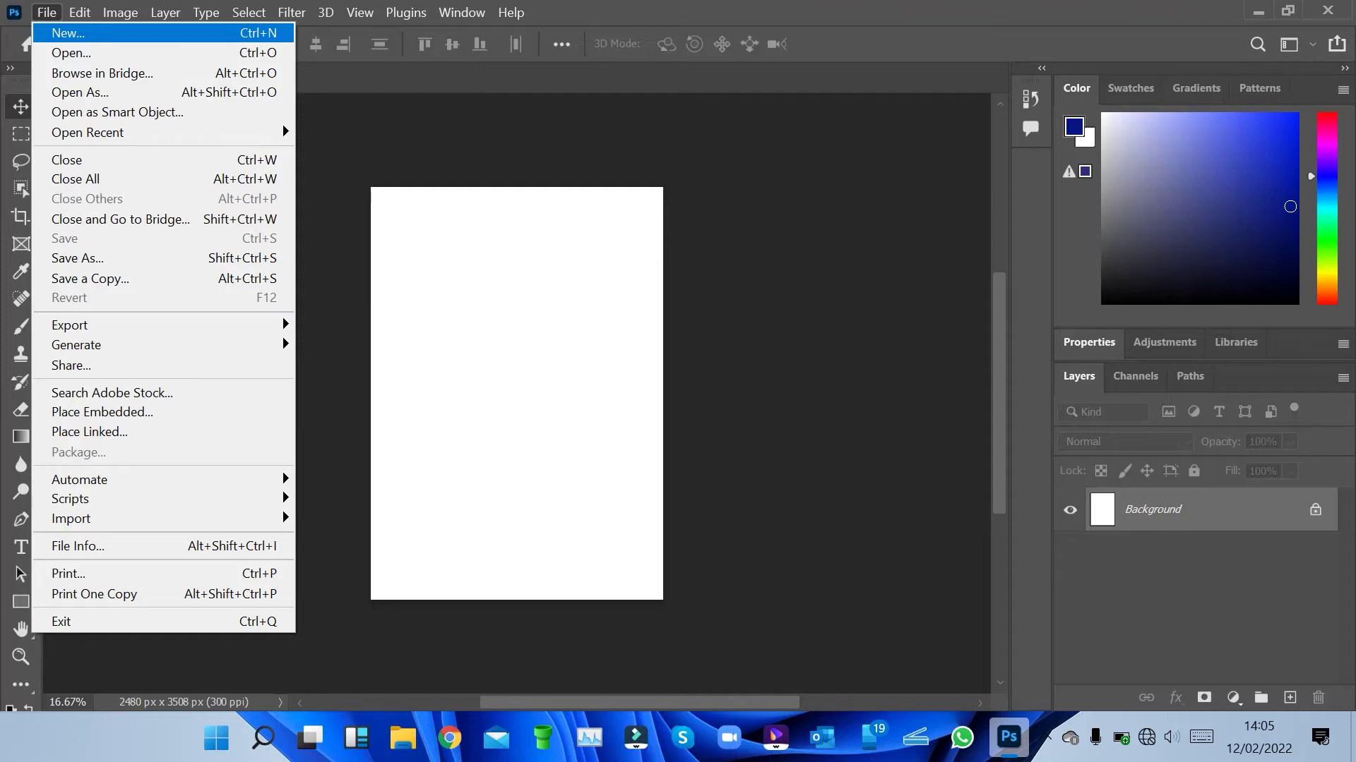
left_click(68, 32)
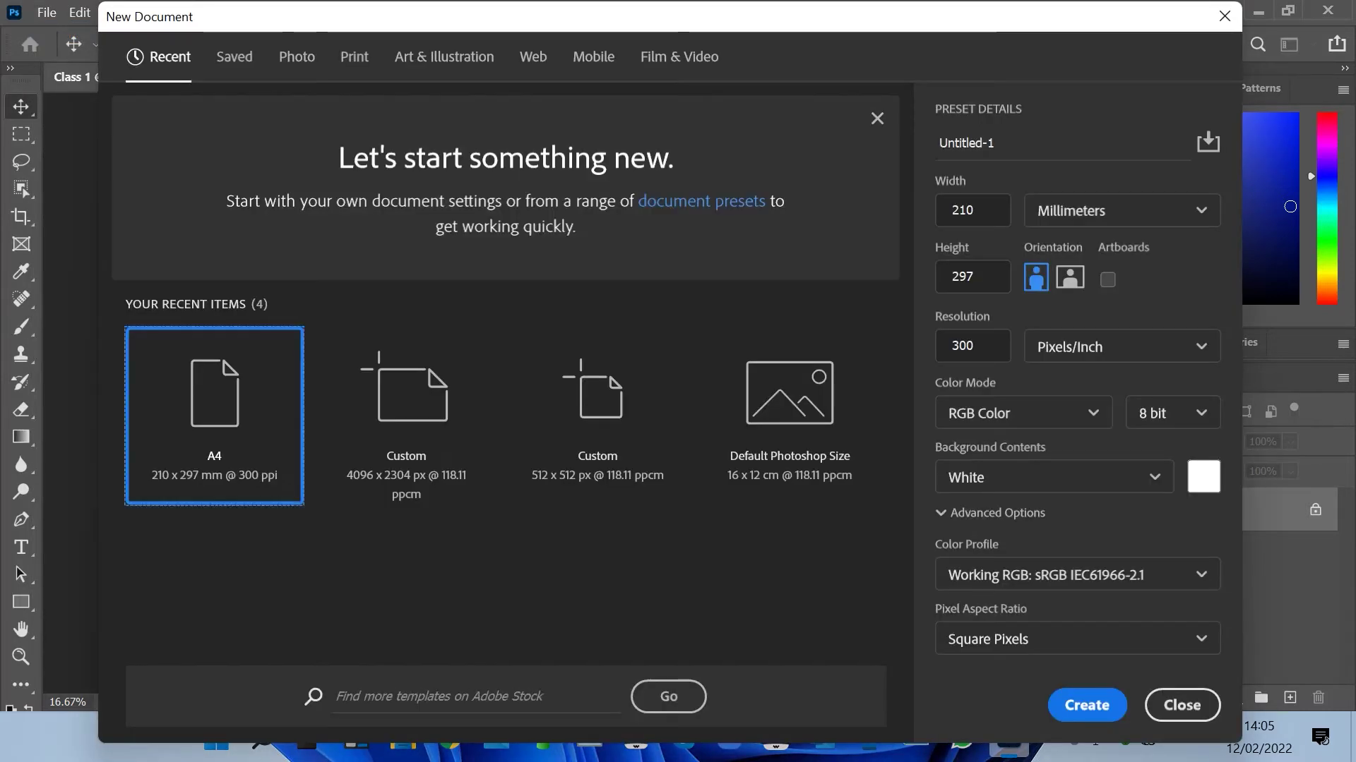
left_click(1224, 16)
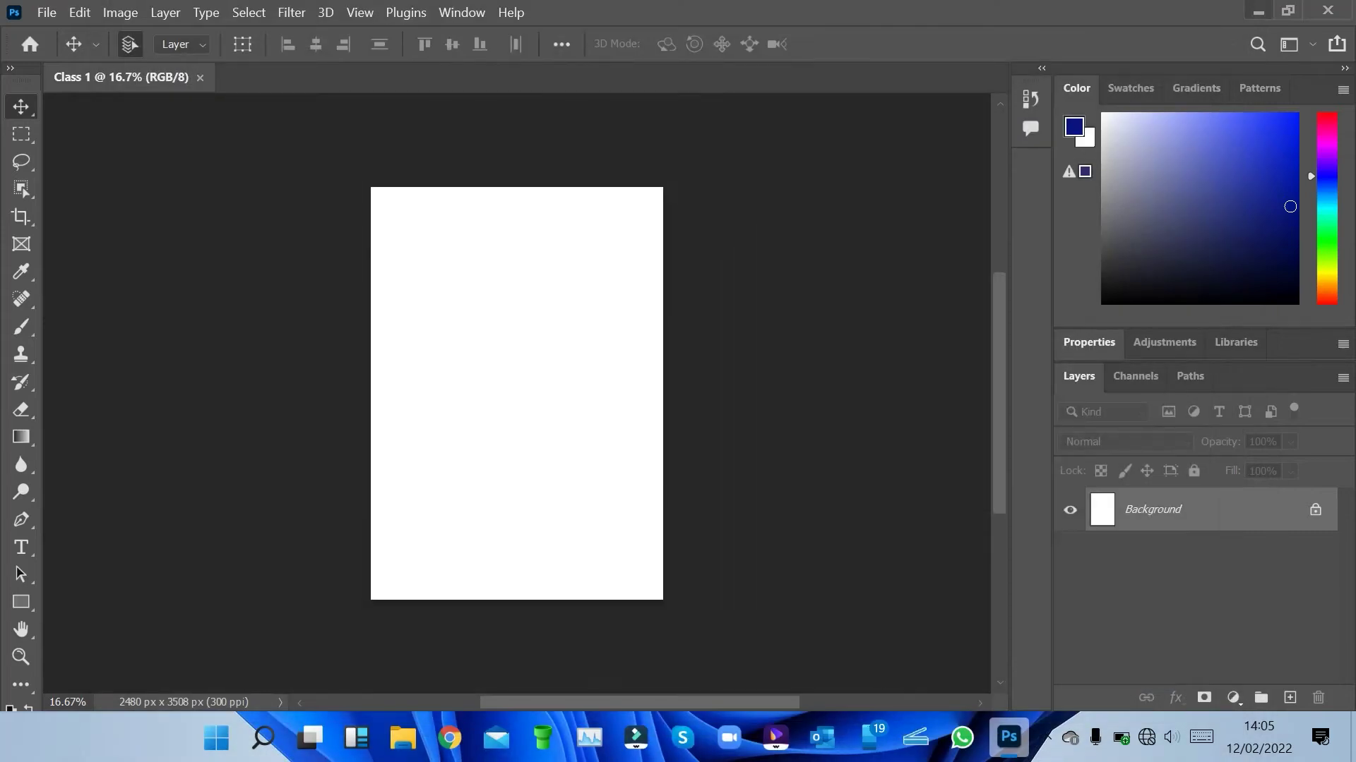
Browse the Documents folder for files to open and cancel without opening any.
left_click(46, 12)
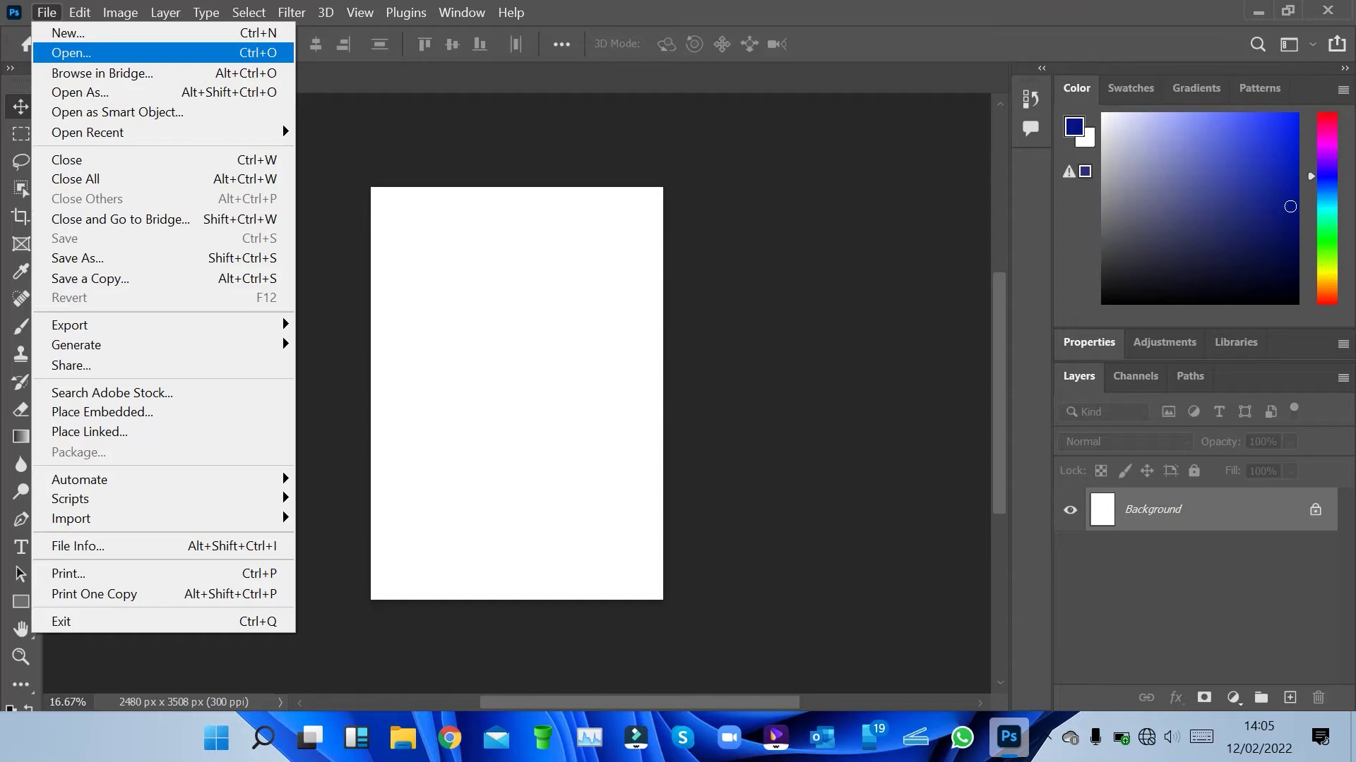
left_click(71, 53)
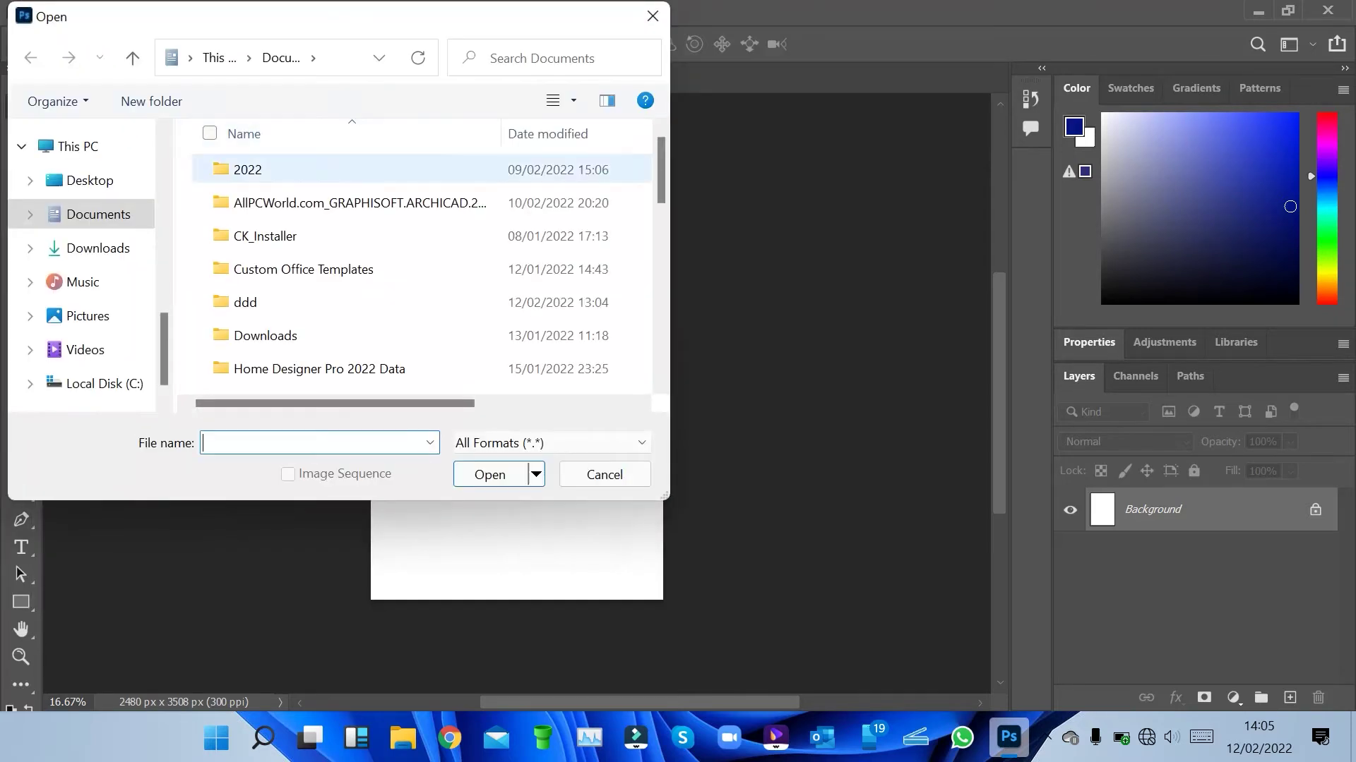
scroll(421, 245, "down", 3)
scroll(424, 245, "down", 5)
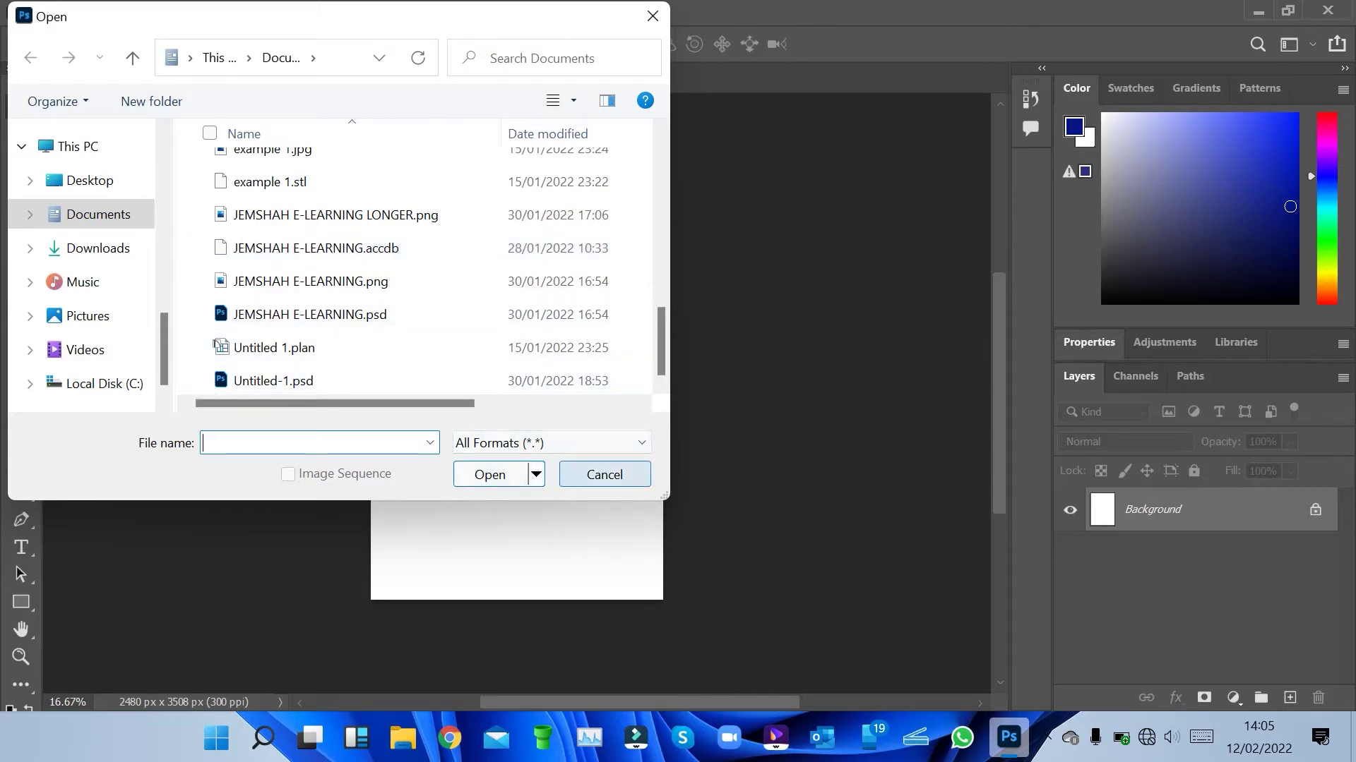
left_click(604, 475)
Examine the available file commands, from Browse in Bridge and opening as a smart object to the export options.
left_click(47, 13)
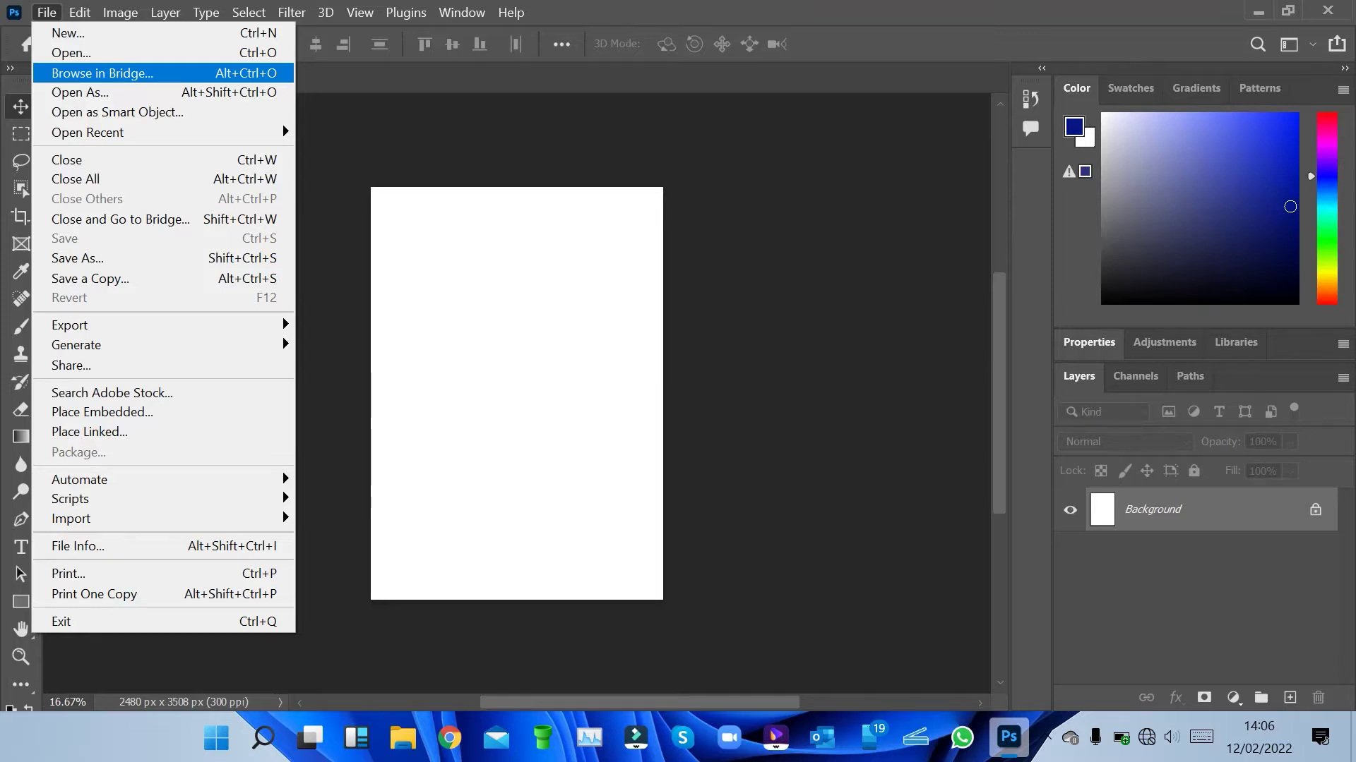
key("Right")
key("Left")
key("Down")
key("Down")
key("Down")
key("Down")
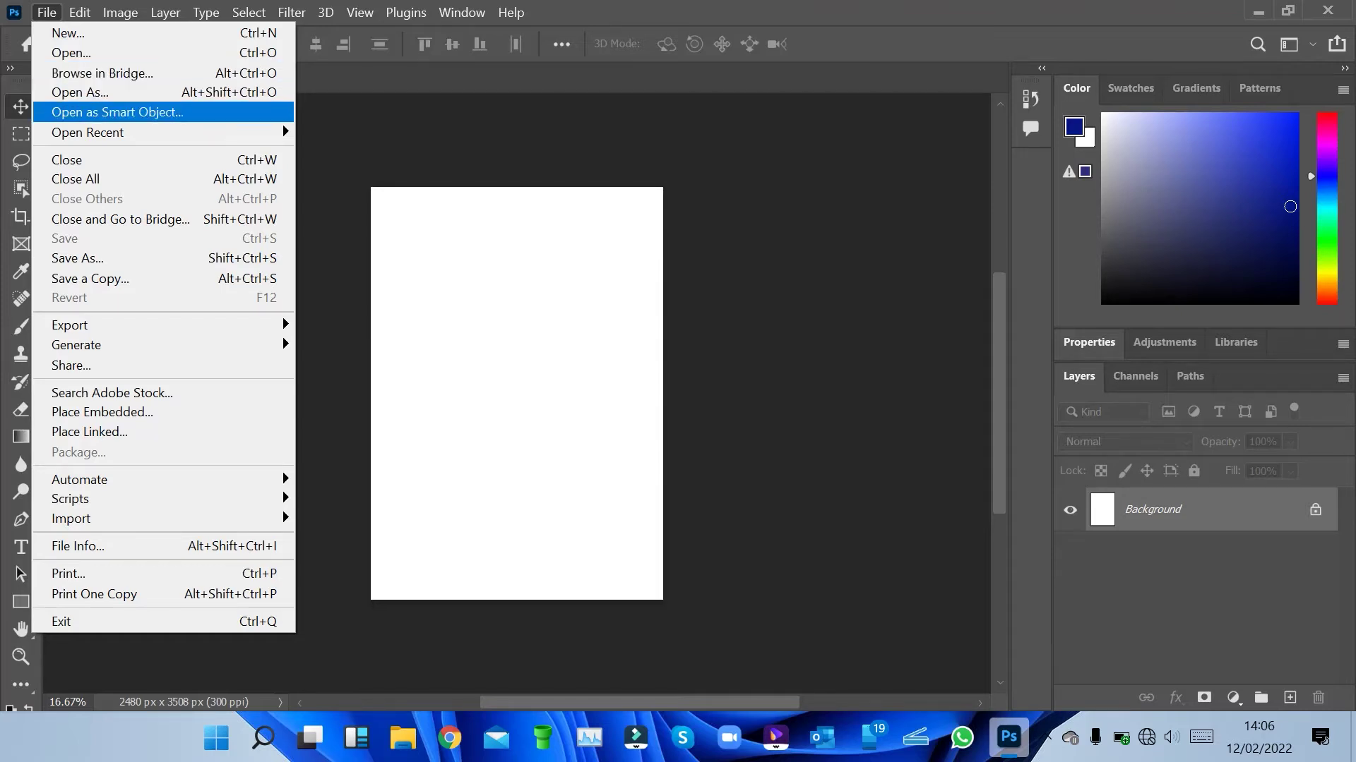
key("Up")
key("Up")
key("Down")
key("Down")
key("Down")
key("Down")
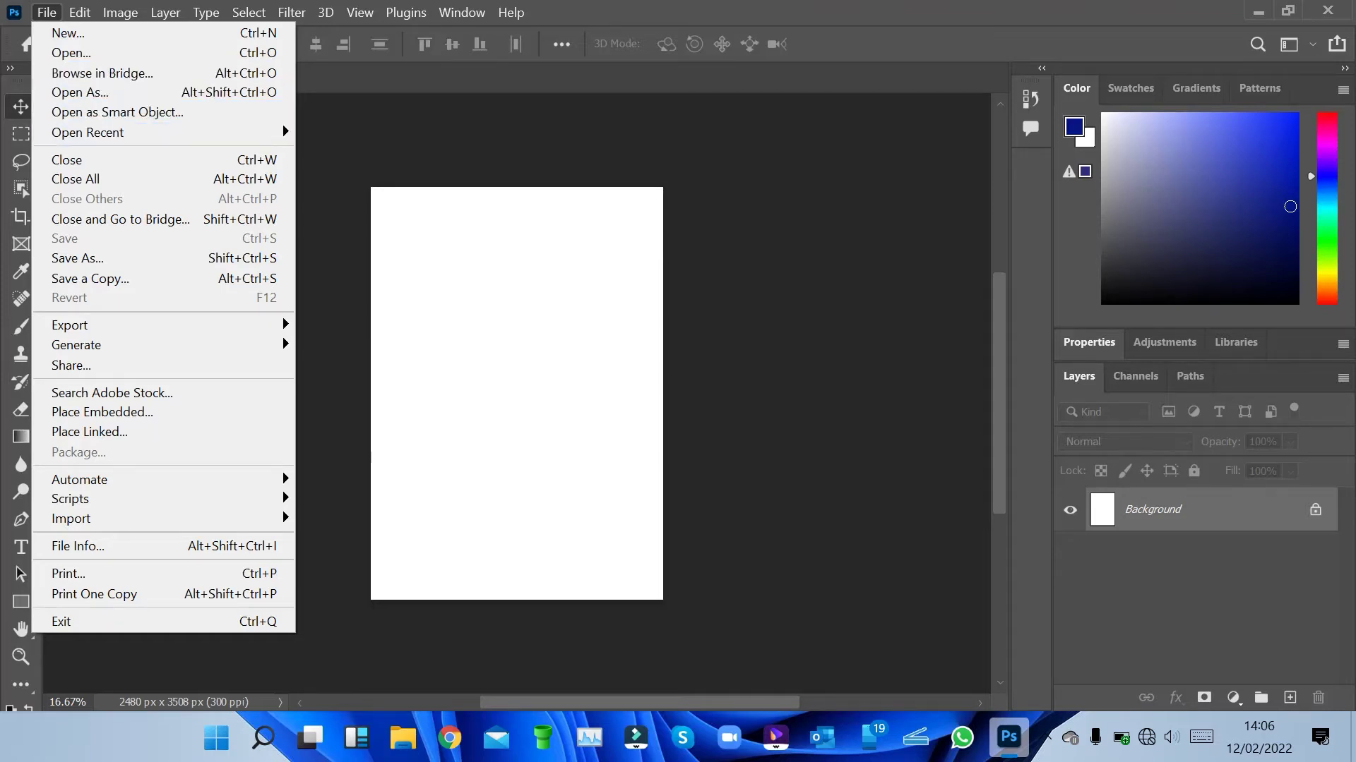
key("Down")
key("Down")
key("Down")
key("Down")
key("Down")
key("Down")
key("Down")
key("Down")
key("Up")
key("Up")
key("Down")
key("Up")
key("Down")
key("Down")
mouse_move(162, 325)
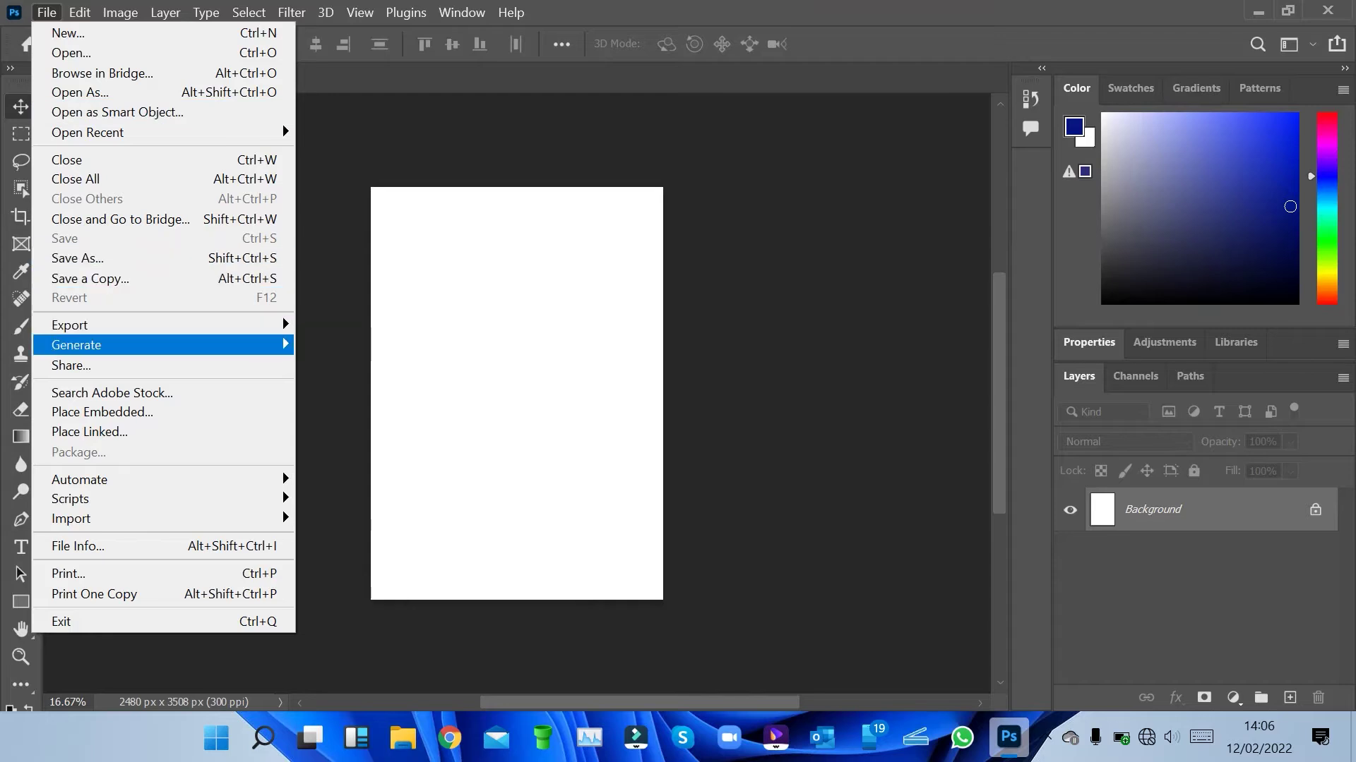
mouse_move(77, 345)
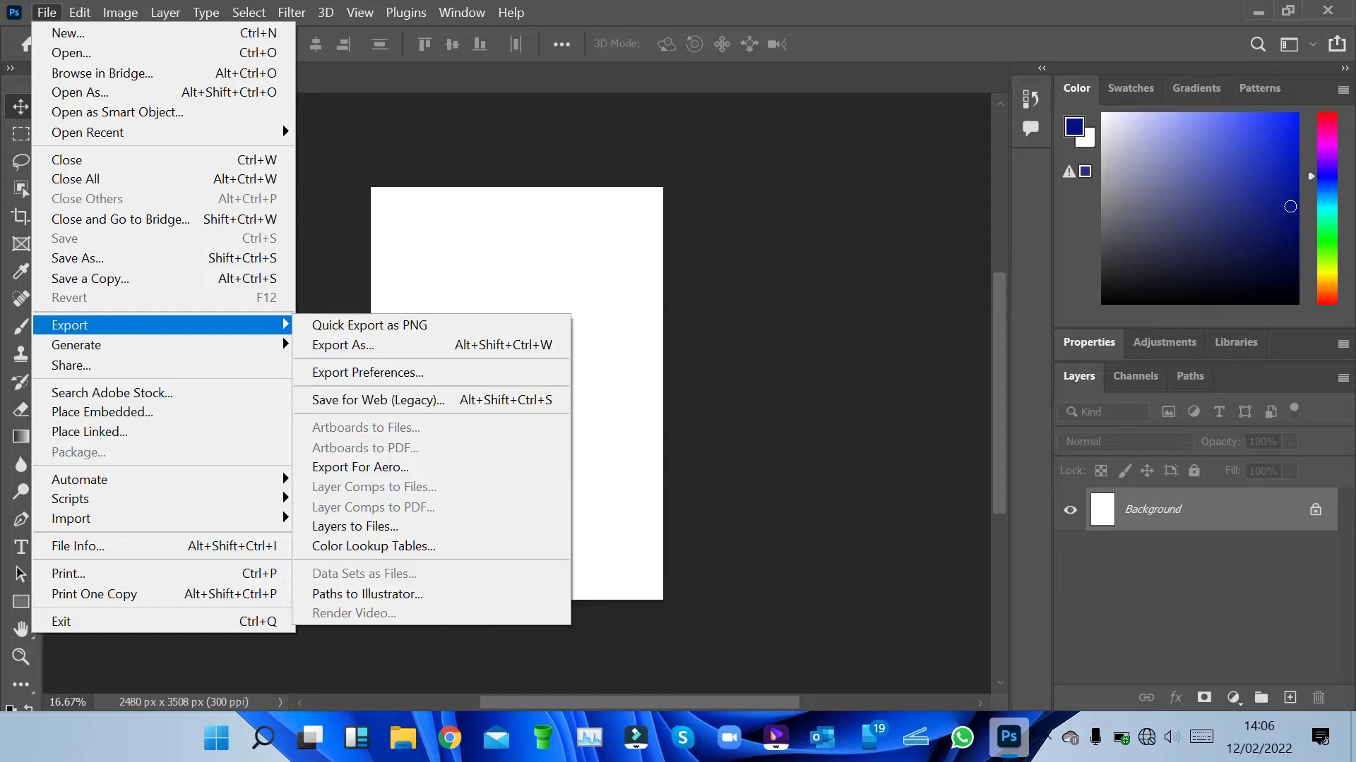
key("Escape")
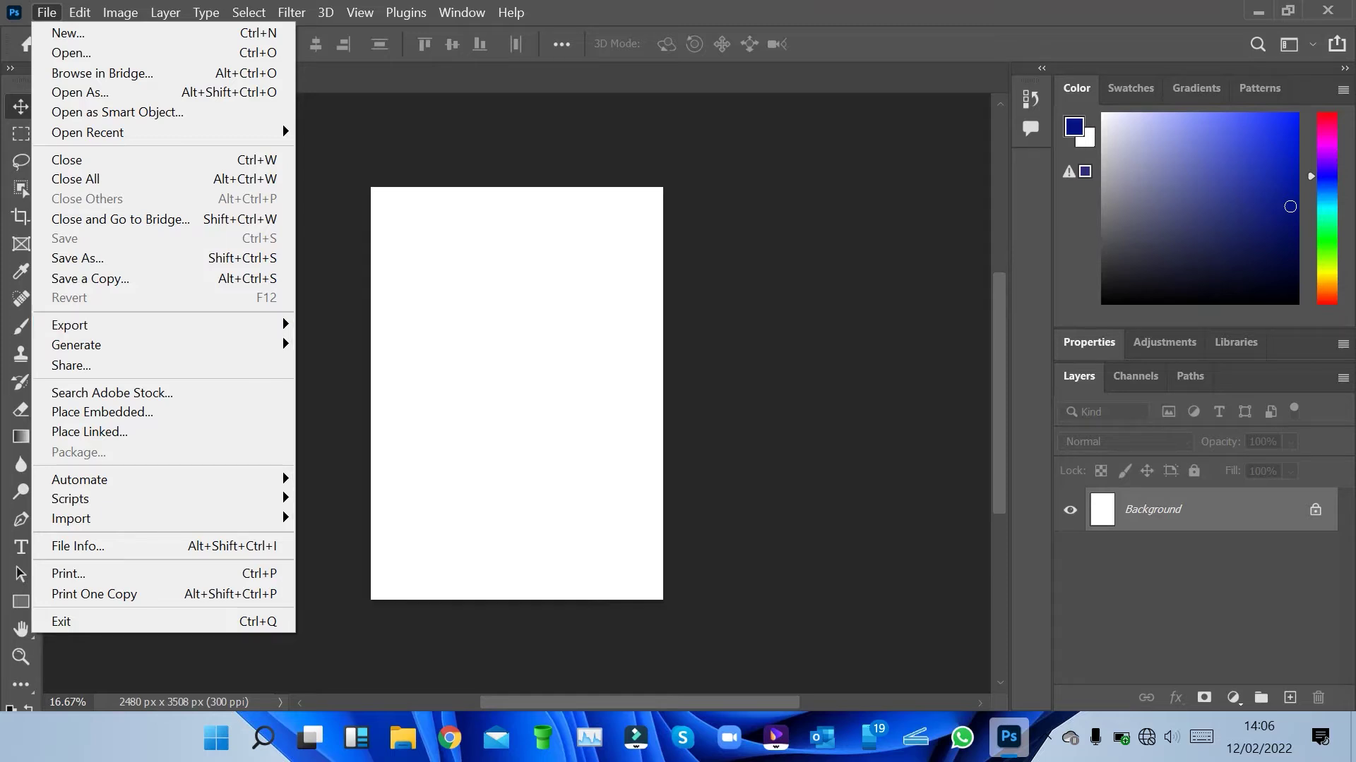
key("Escape")
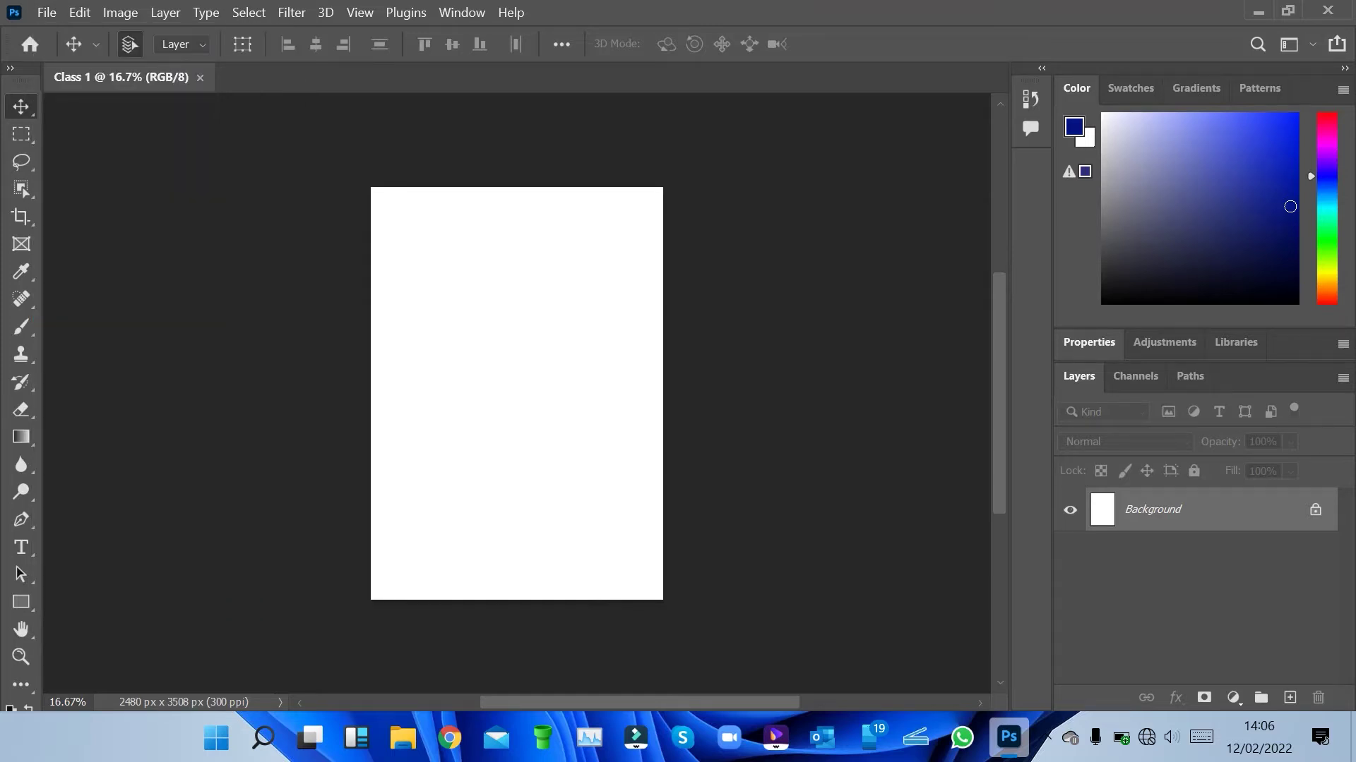
View the About Photoshop information and close it.
left_click(511, 12)
mouse_move(461, 12)
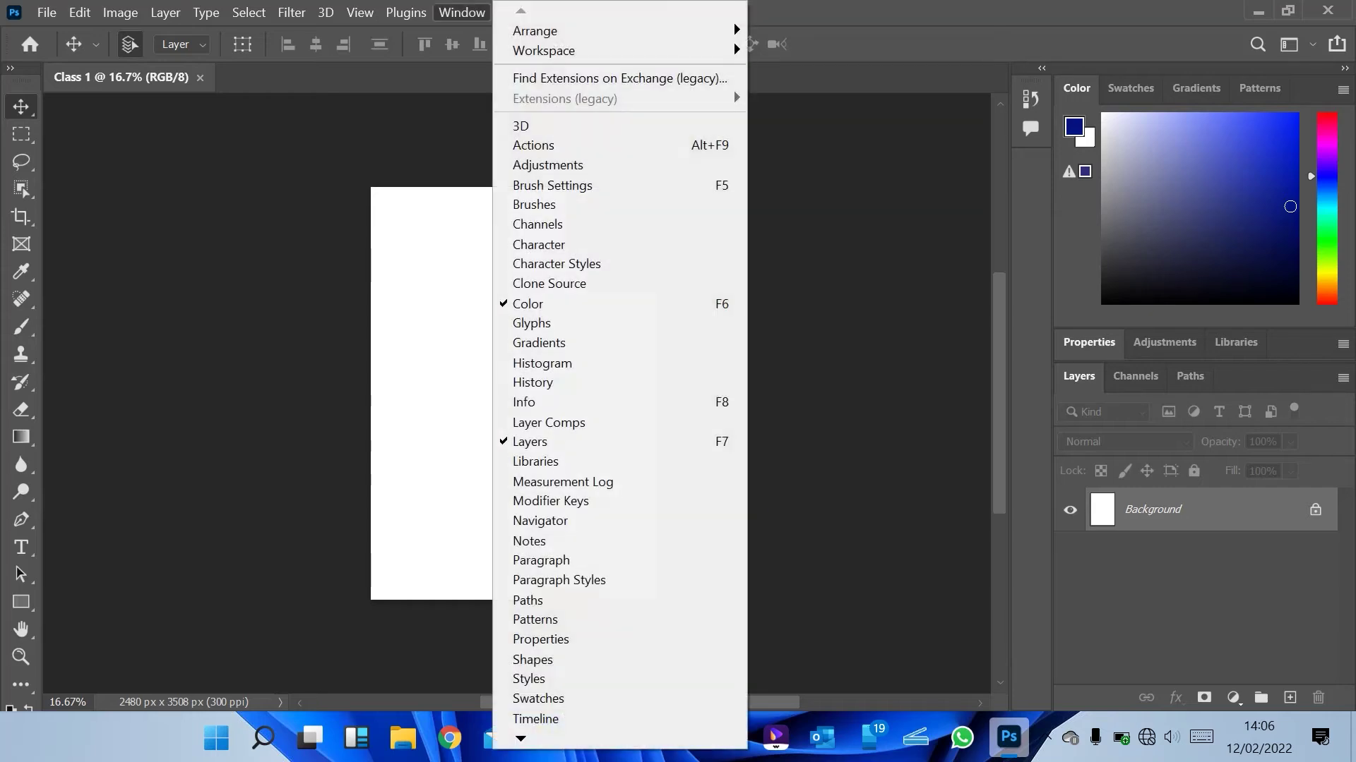
mouse_move(46, 12)
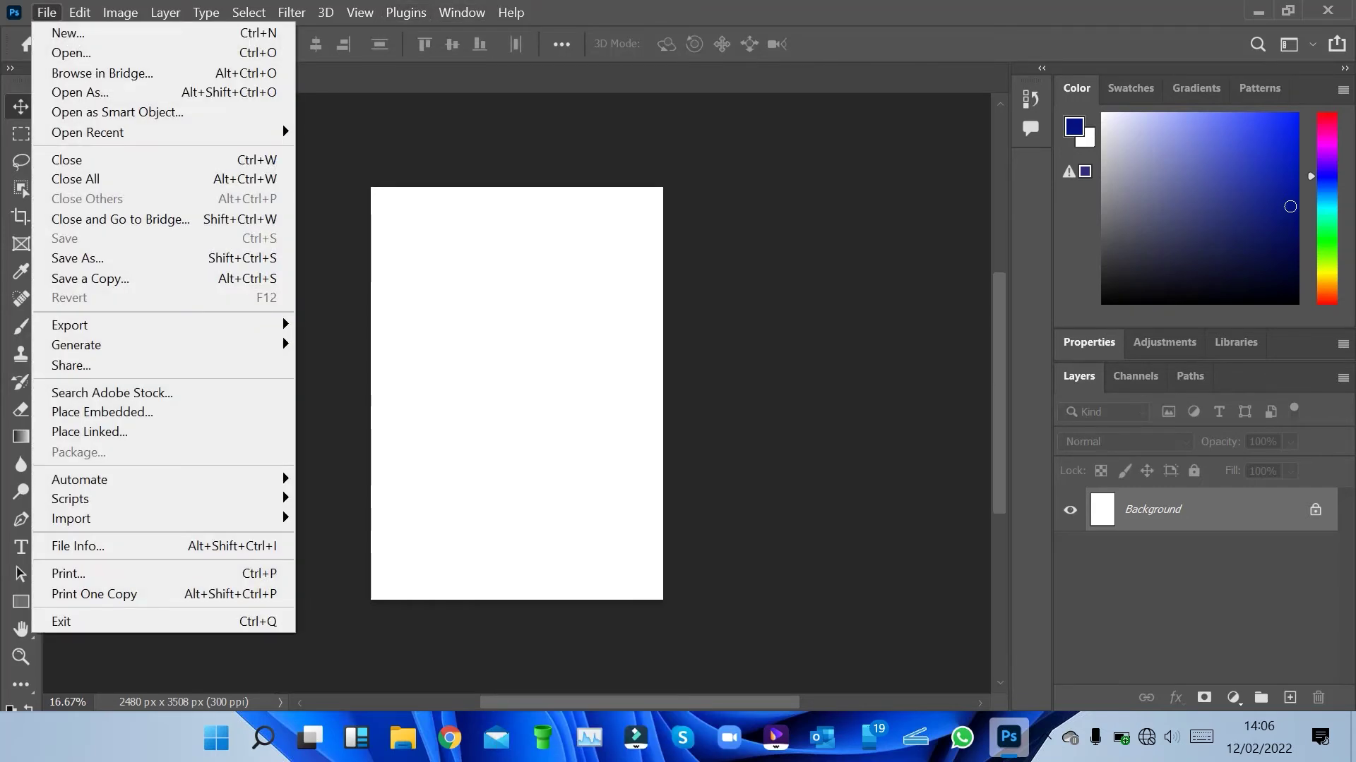
key("Escape")
key("alt+h")
key("Down")
key("Down")
key("Down")
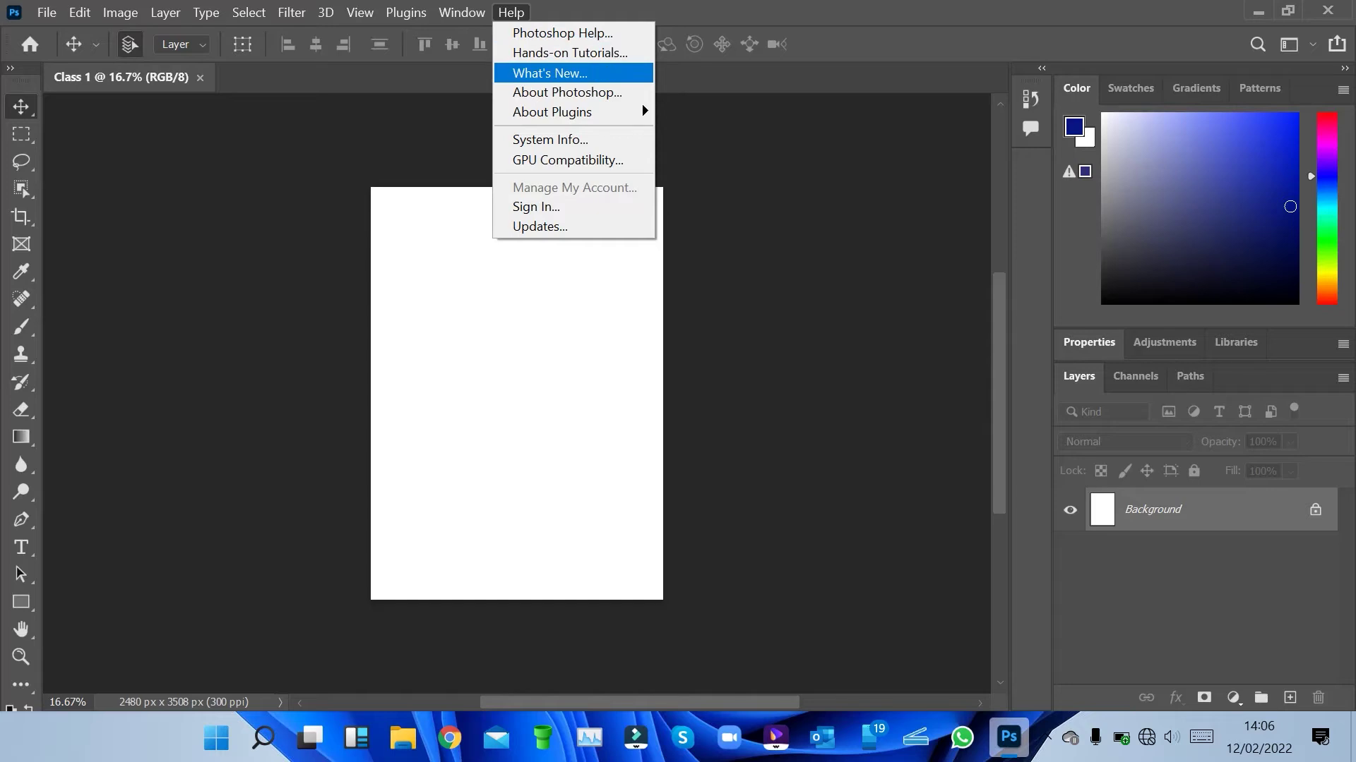
key("Down")
key("Return")
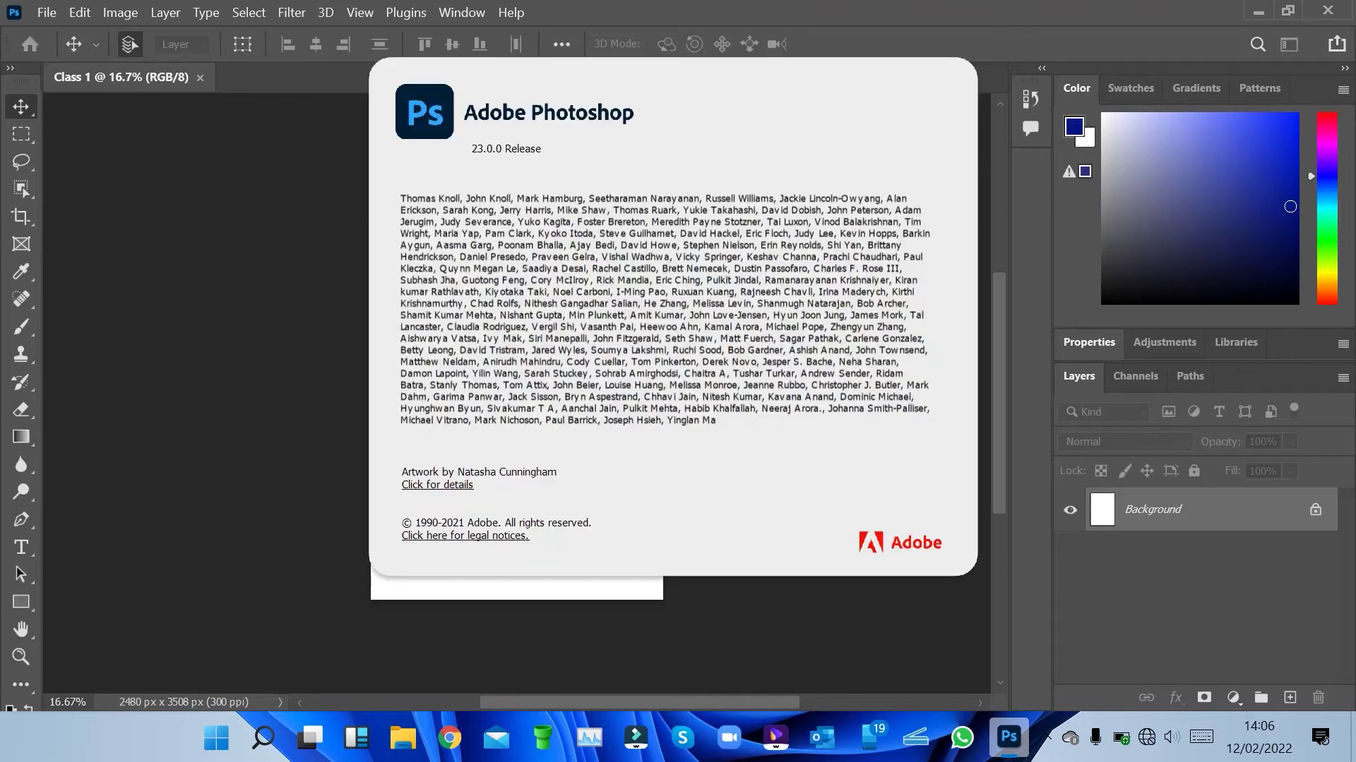
key("Escape")
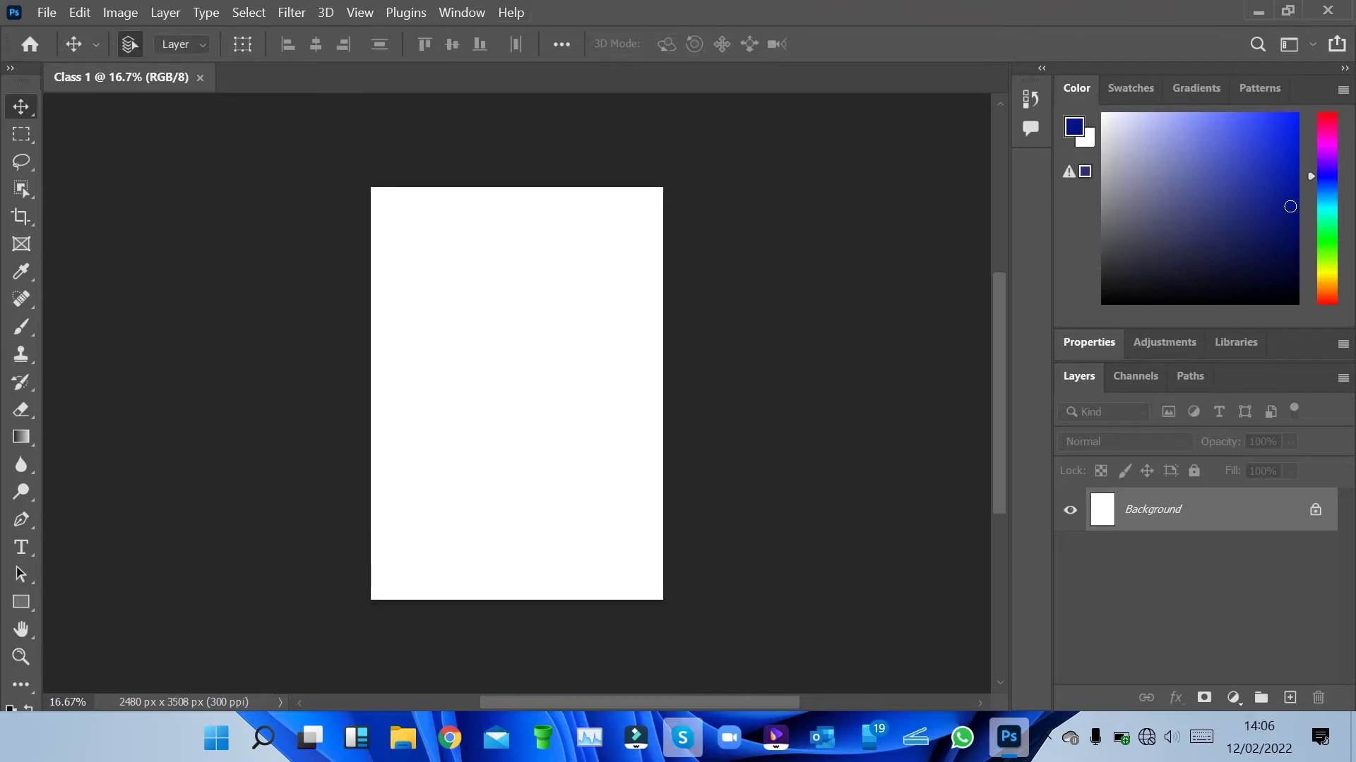
Bring up the About Photoshop information again to read the release version and credits, and dismiss it.
mouse_move(1008, 738)
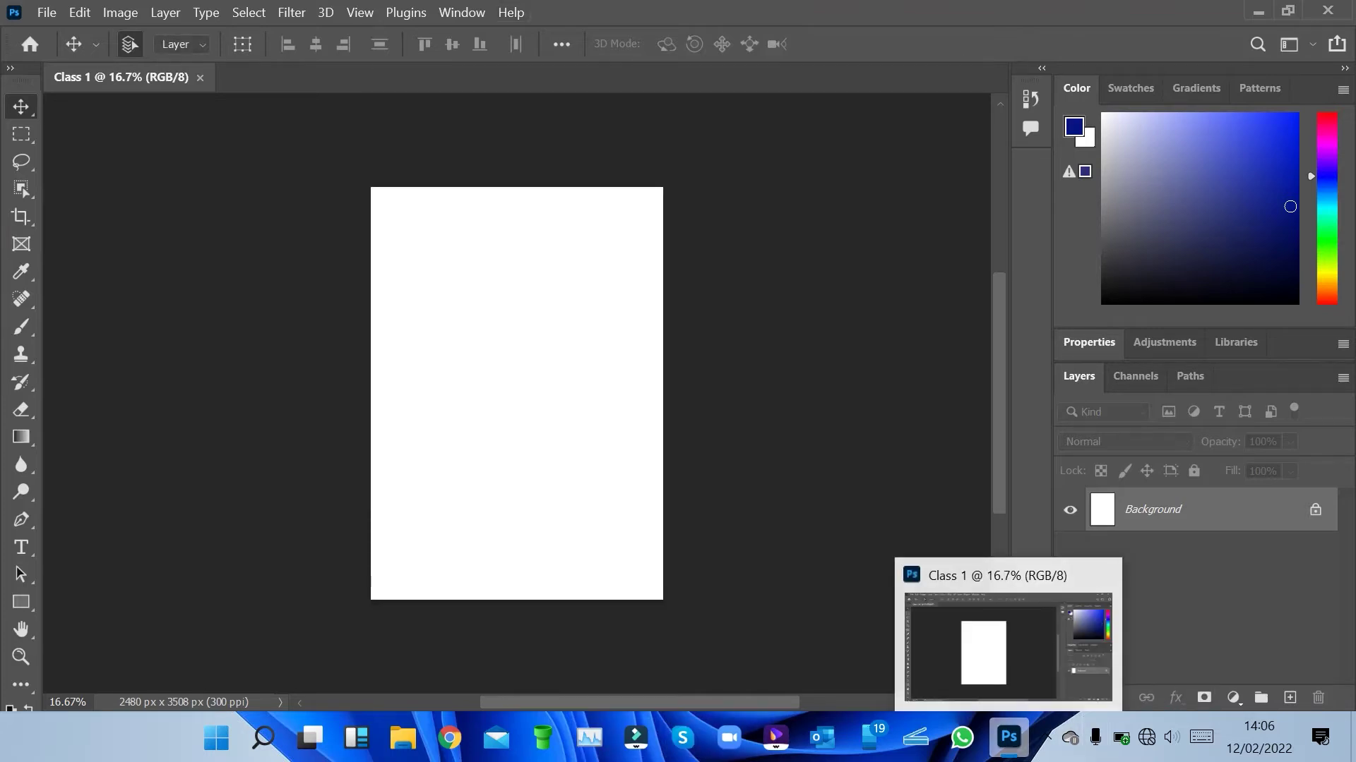
left_click(462, 12)
left_click(462, 12)
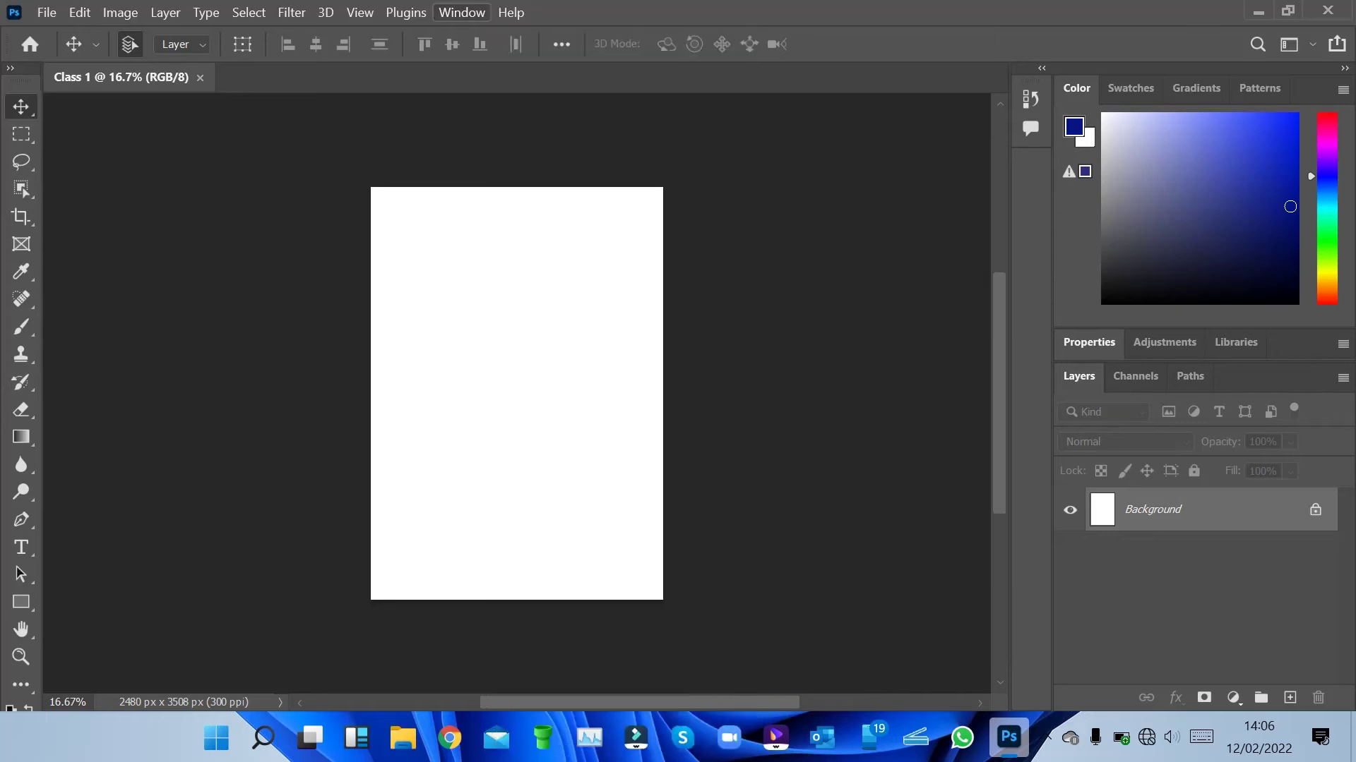
left_click(510, 12)
key("Down")
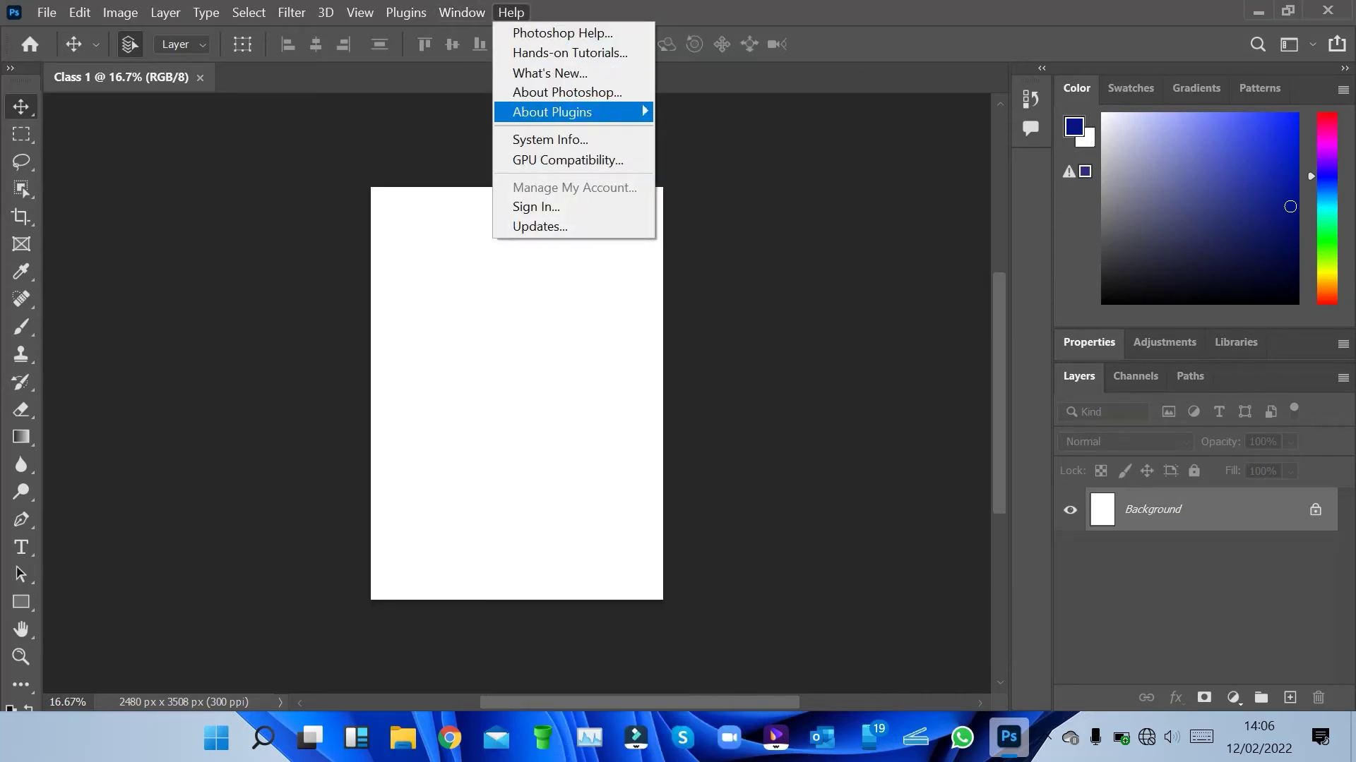
key("Down")
key("Up")
key("Up")
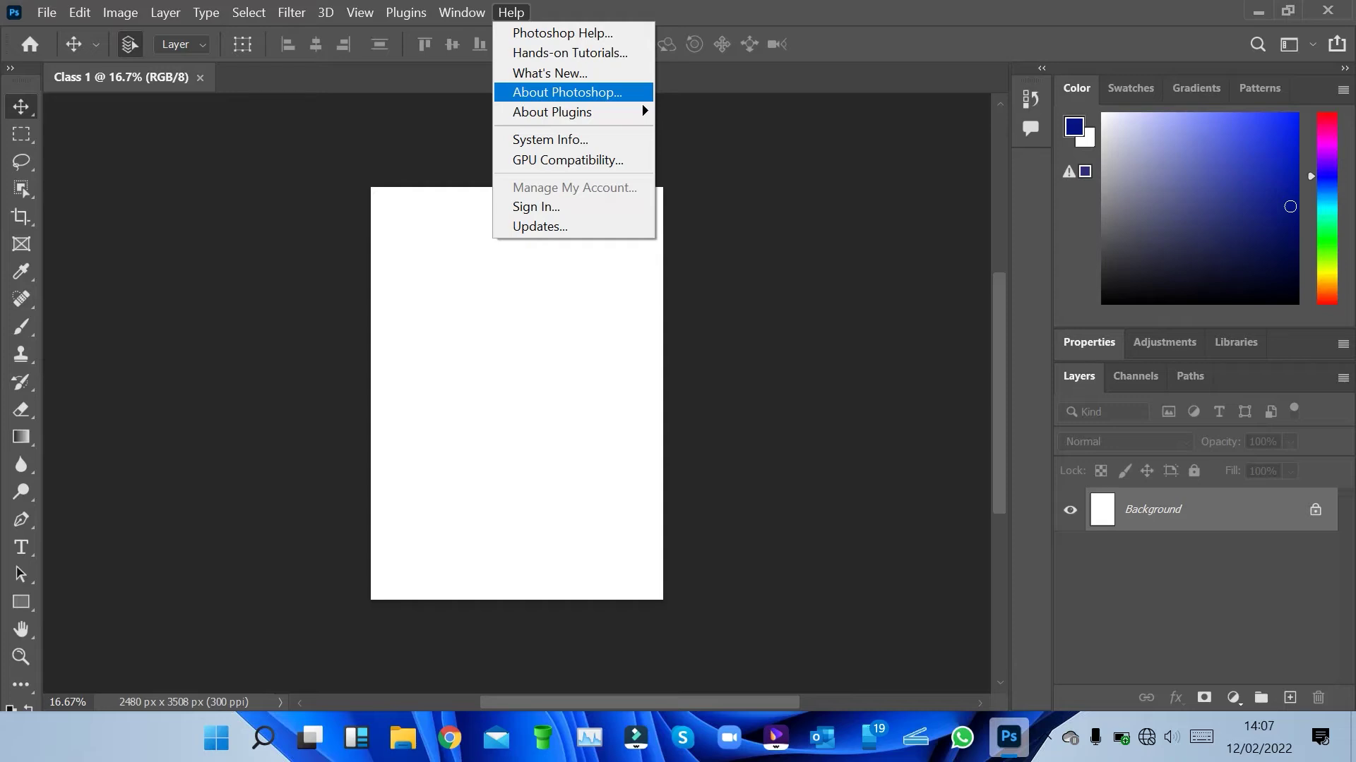
left_click(567, 92)
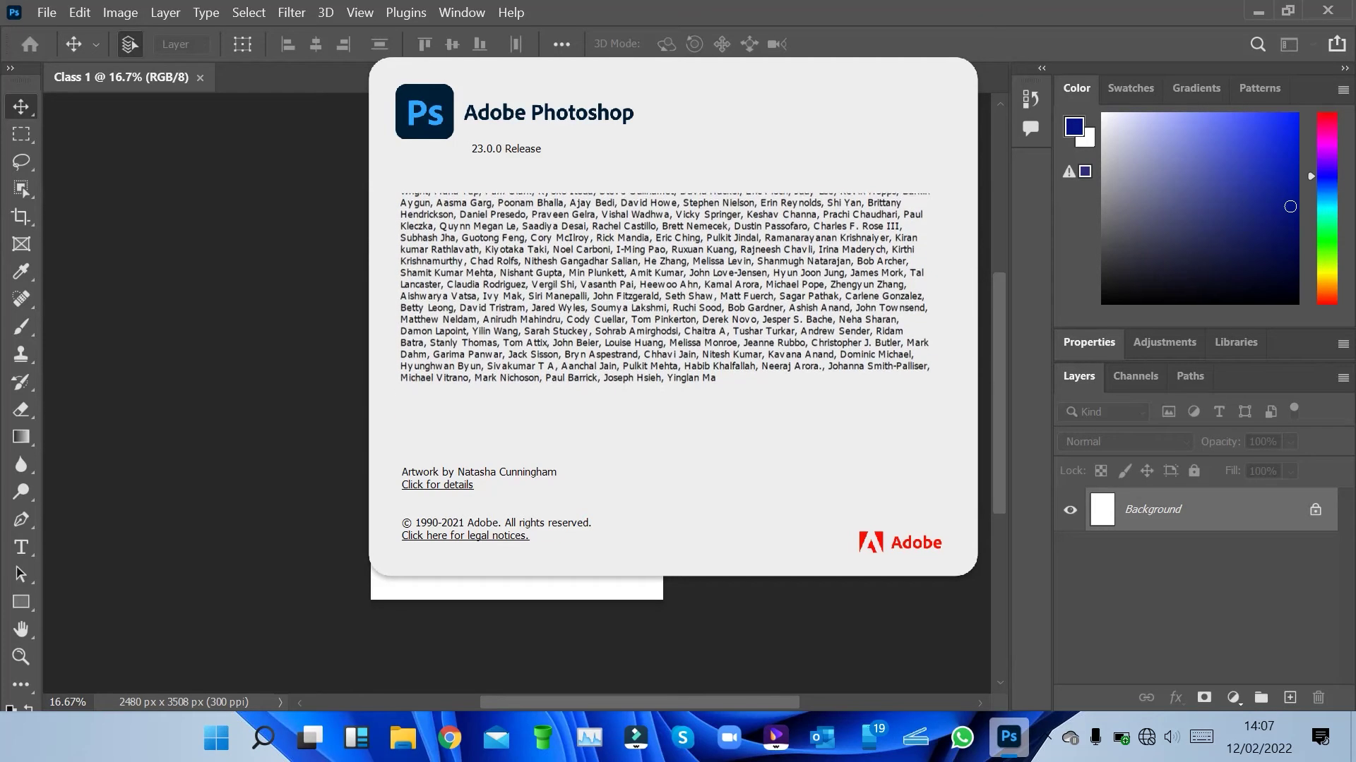
left_click(461, 12)
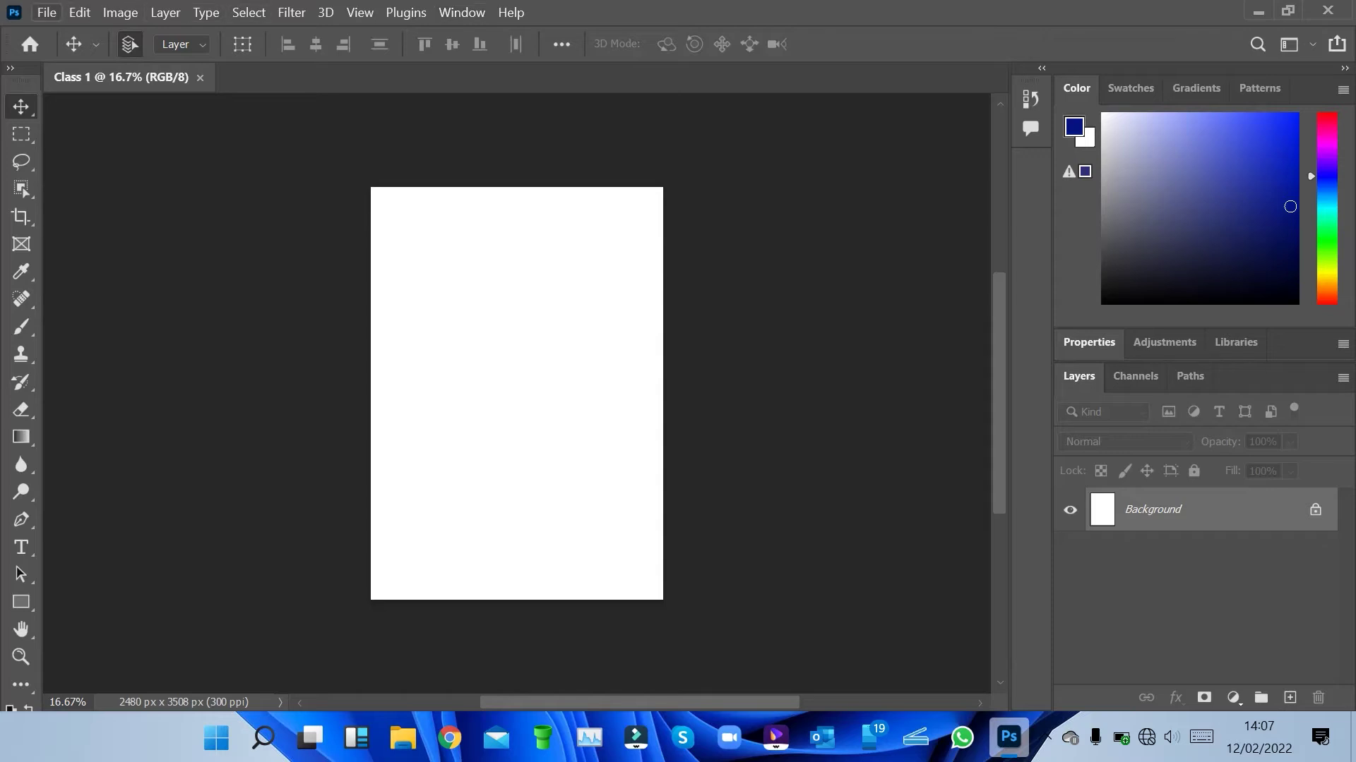
Review the Export As file formats, trying JPG for the Class 1 document, and close the dialog without exporting.
left_click(46, 12)
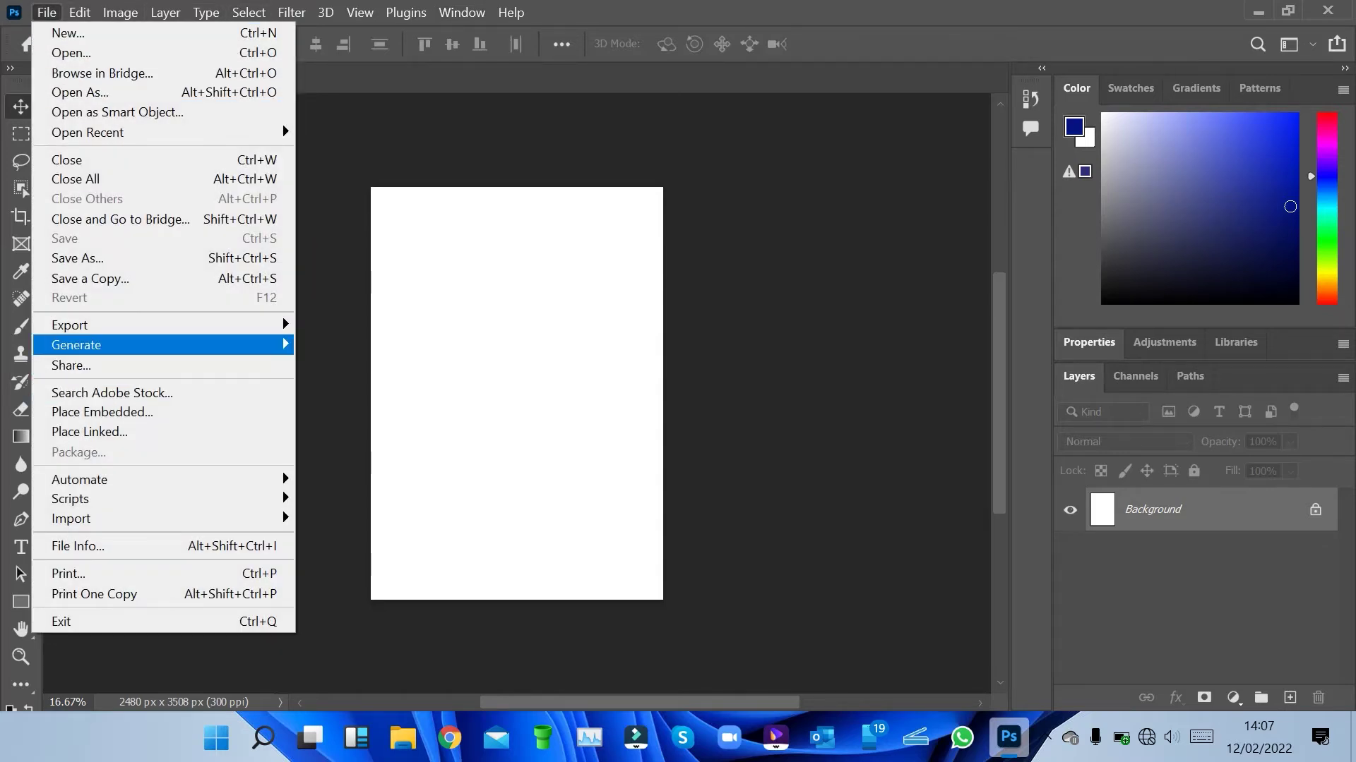
mouse_move(106, 324)
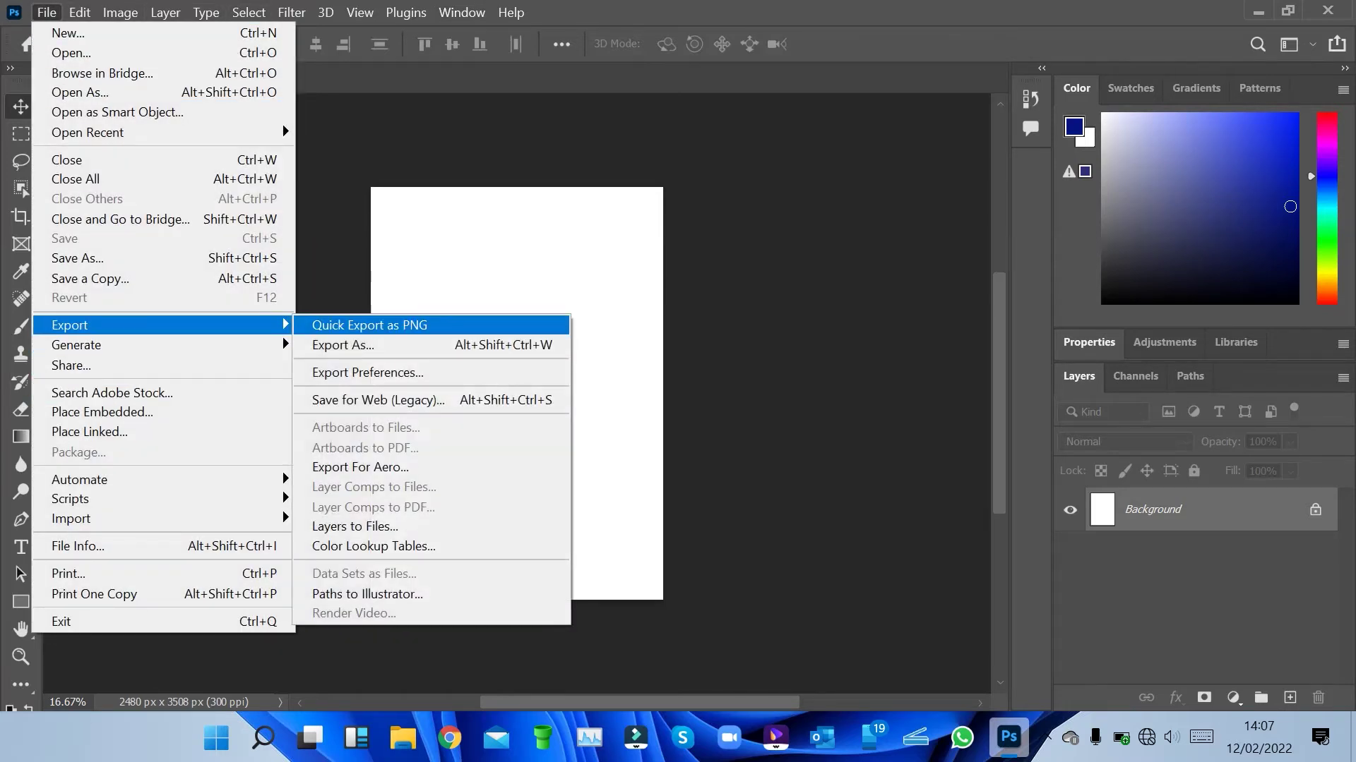
left_click(343, 344)
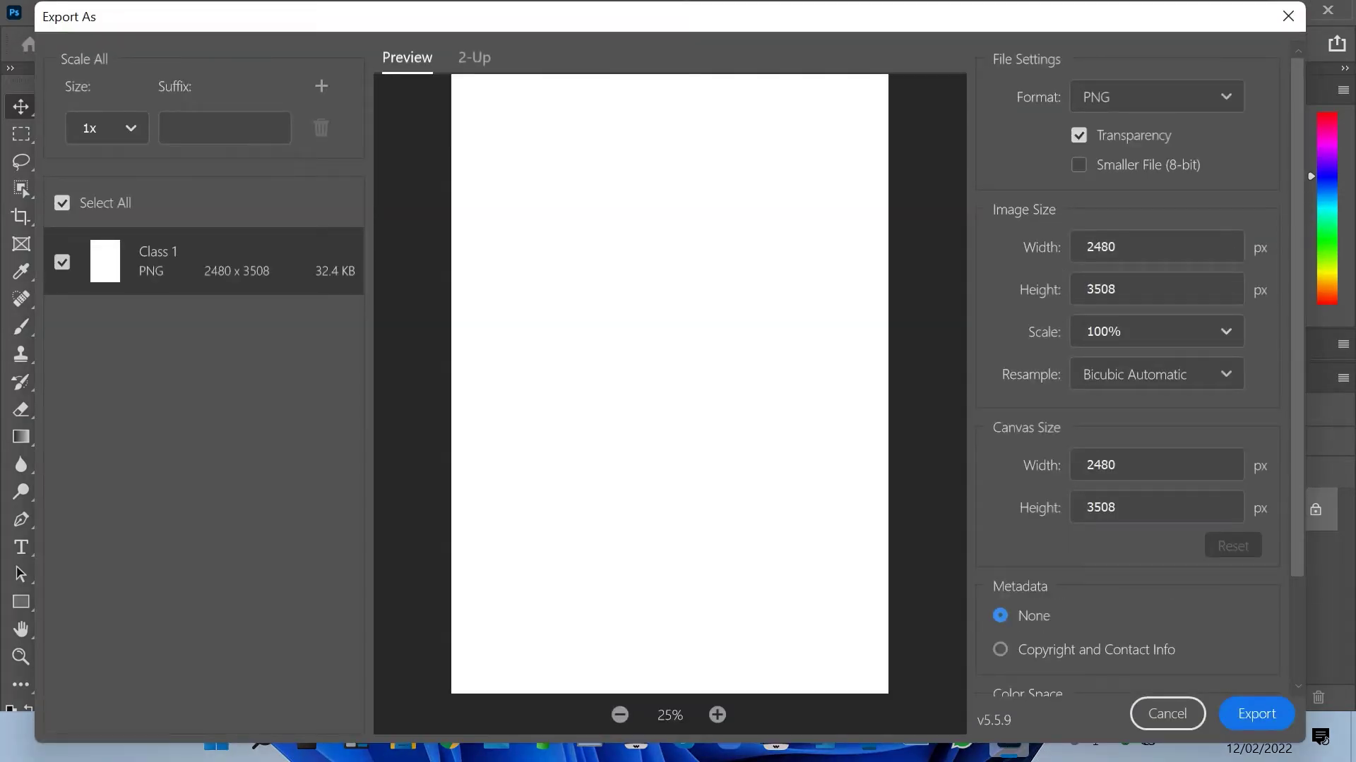
left_click(1156, 96)
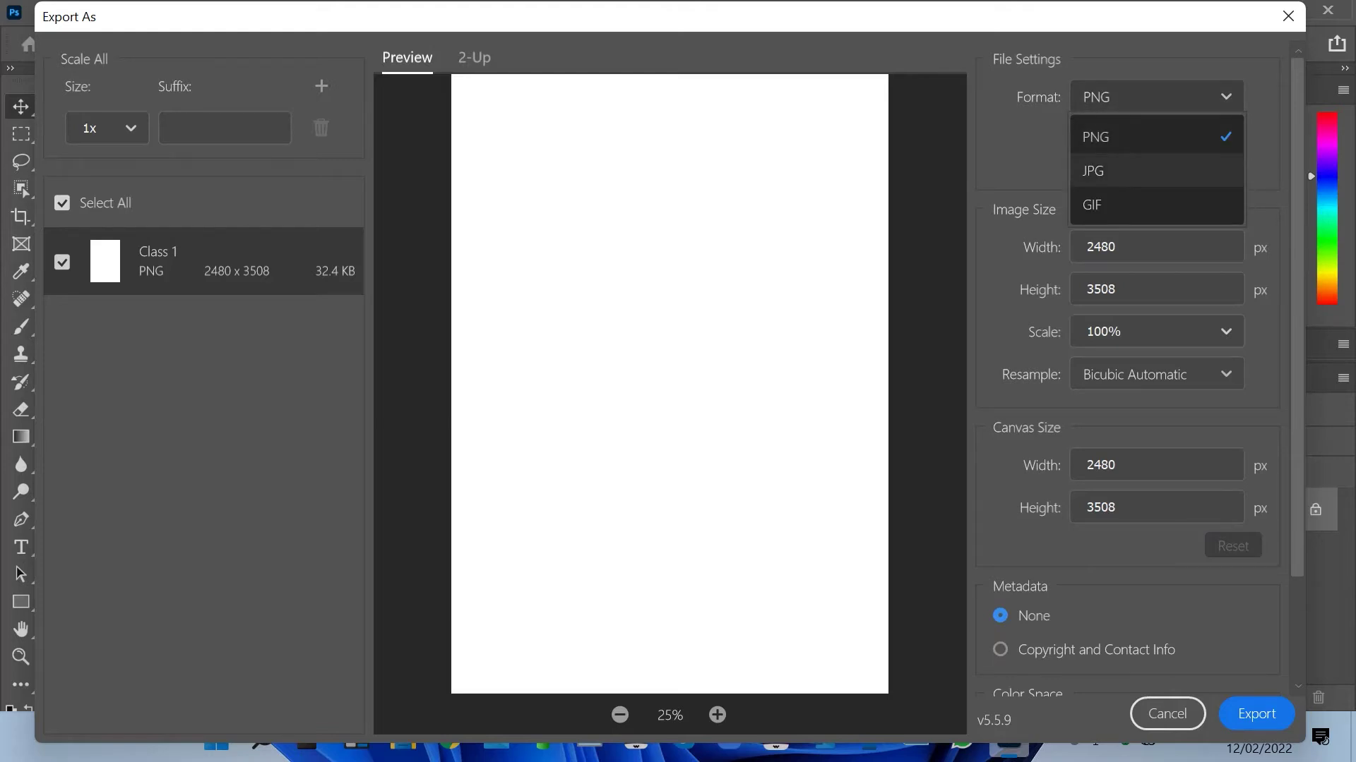
left_click(1155, 171)
left_click(1155, 97)
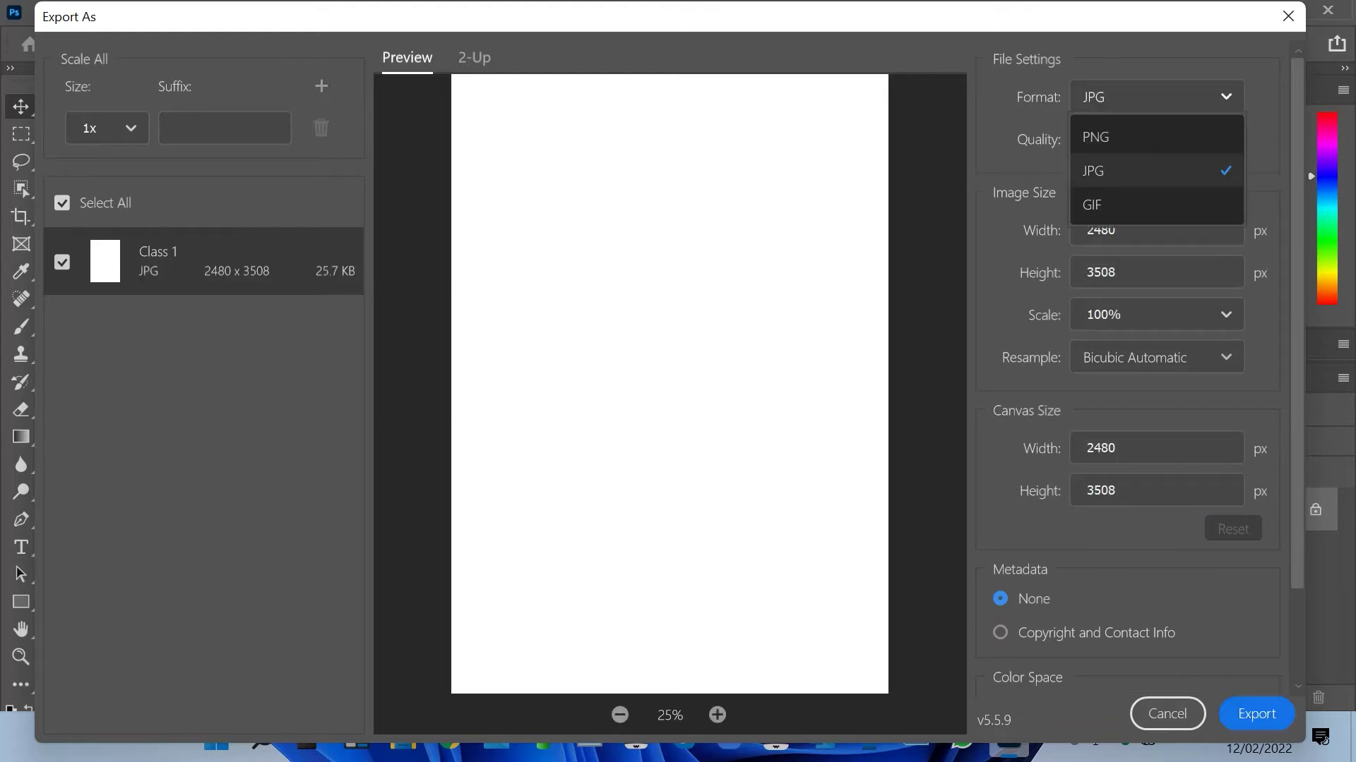
left_click(1155, 137)
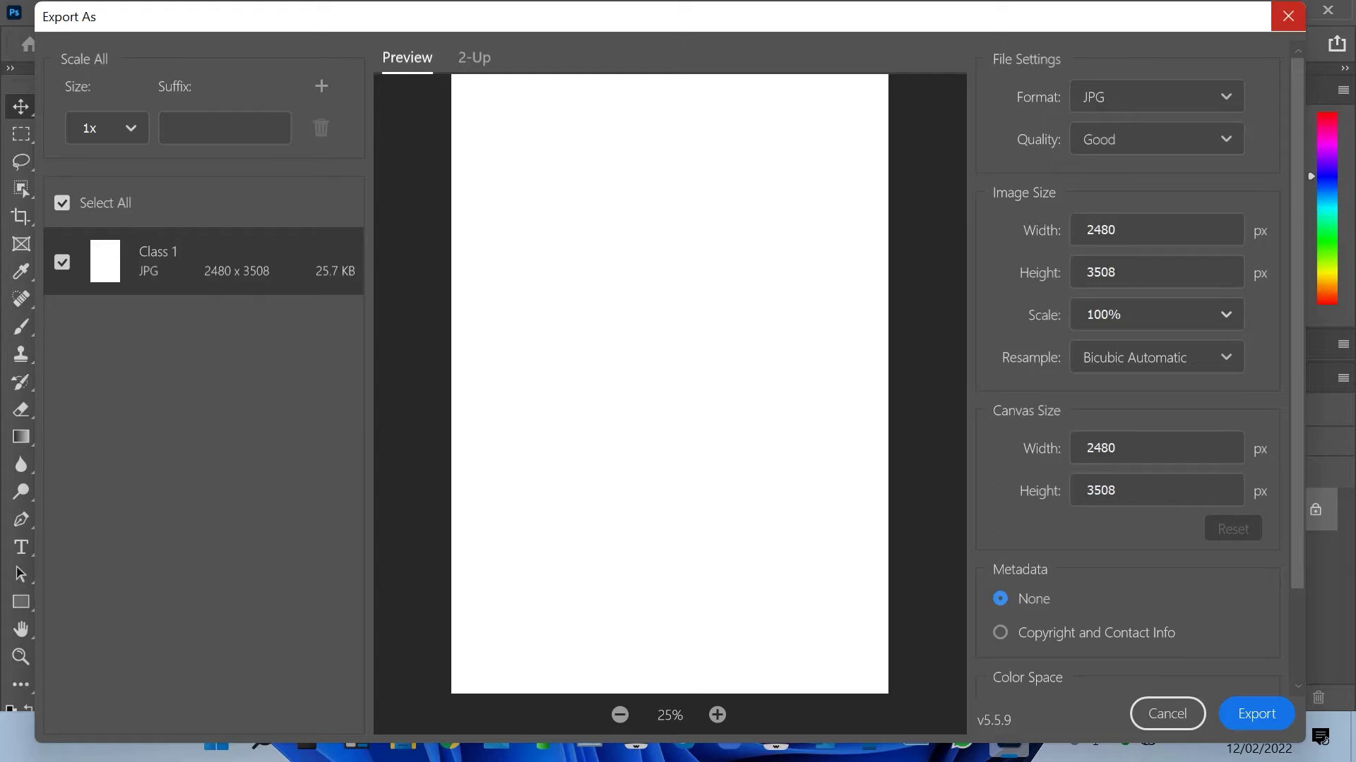
left_click(1287, 16)
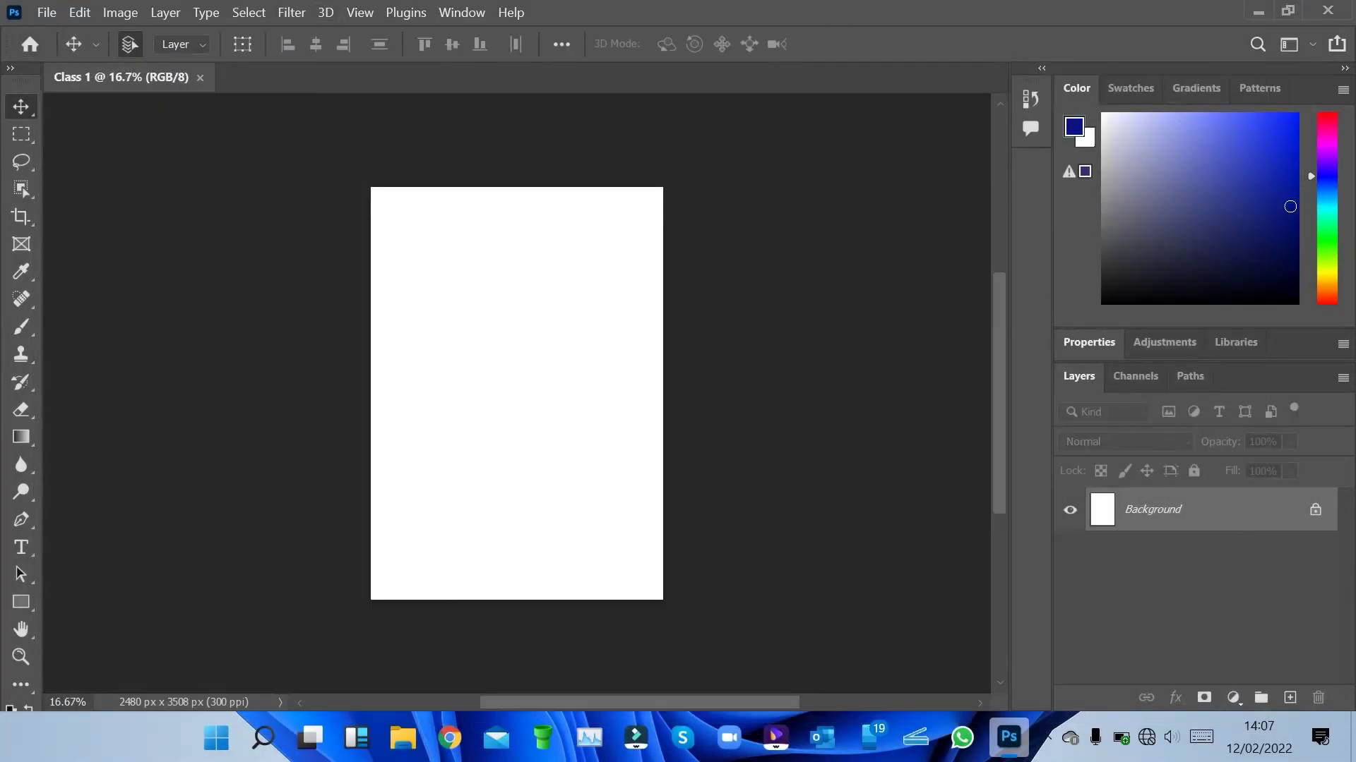
Look over the file import options and the available editing commands without applying any.
left_click(47, 13)
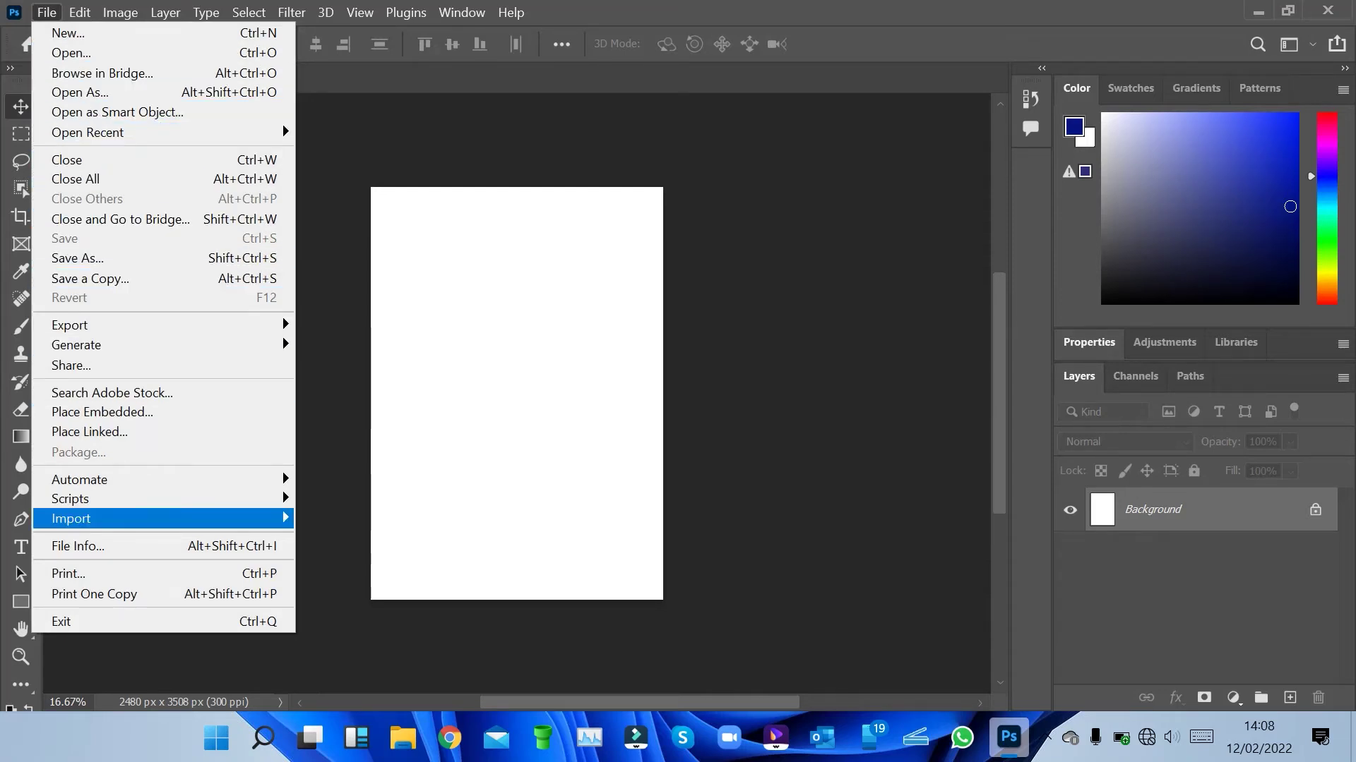
mouse_move(141, 518)
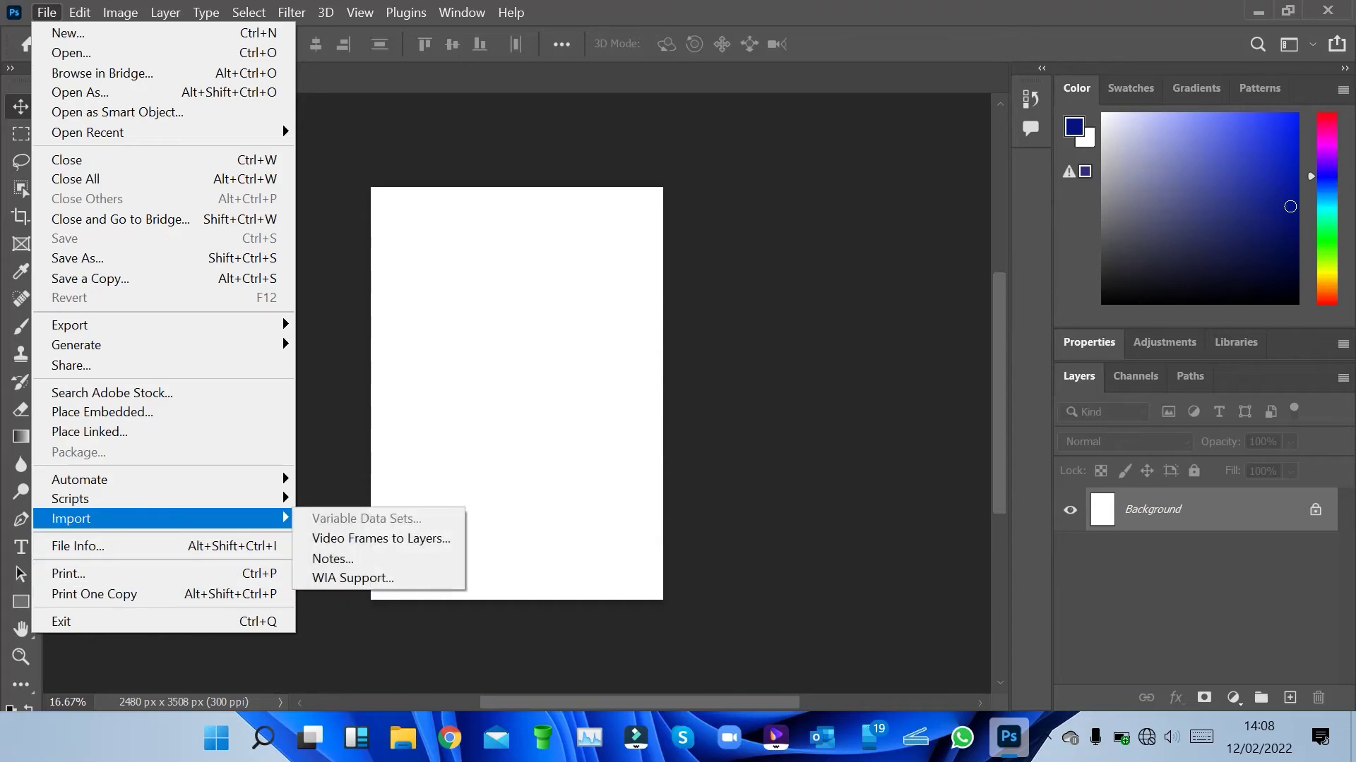
mouse_move(80, 12)
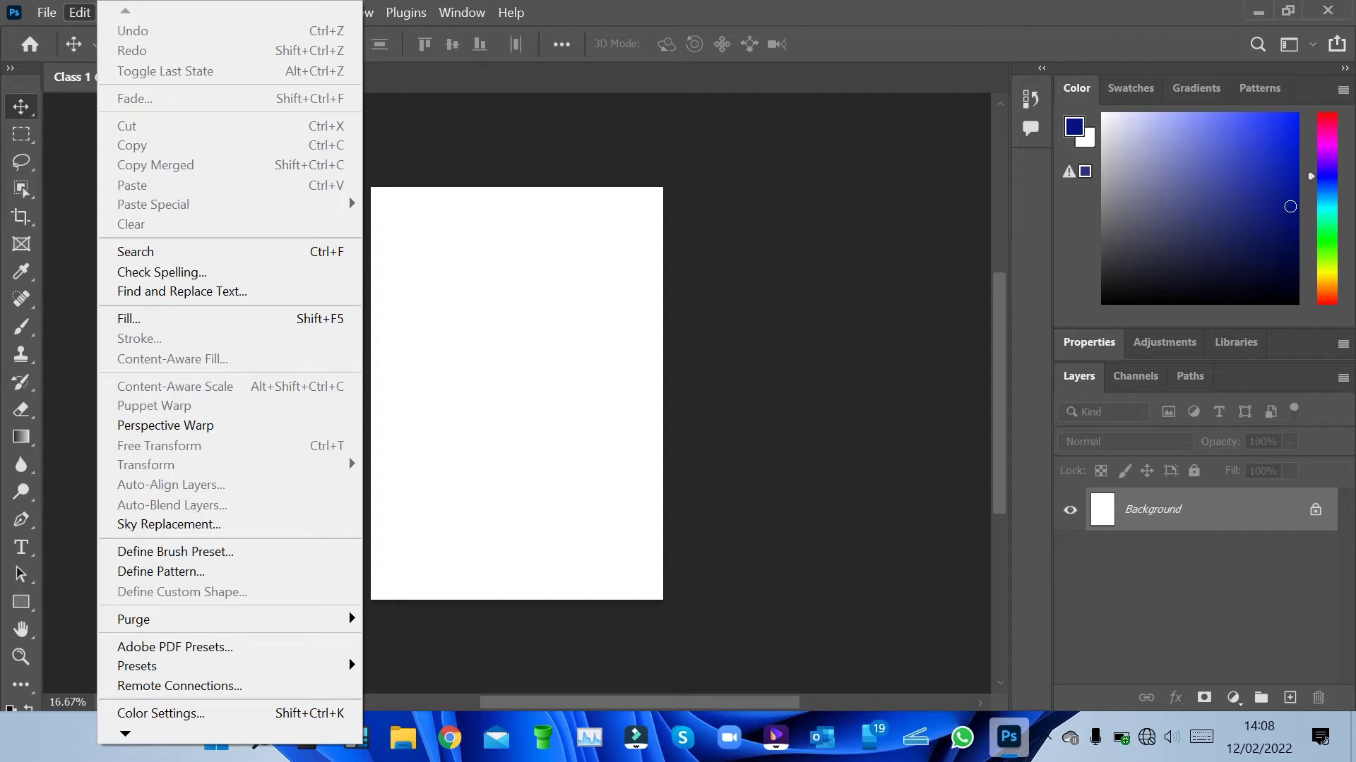
key("Escape")
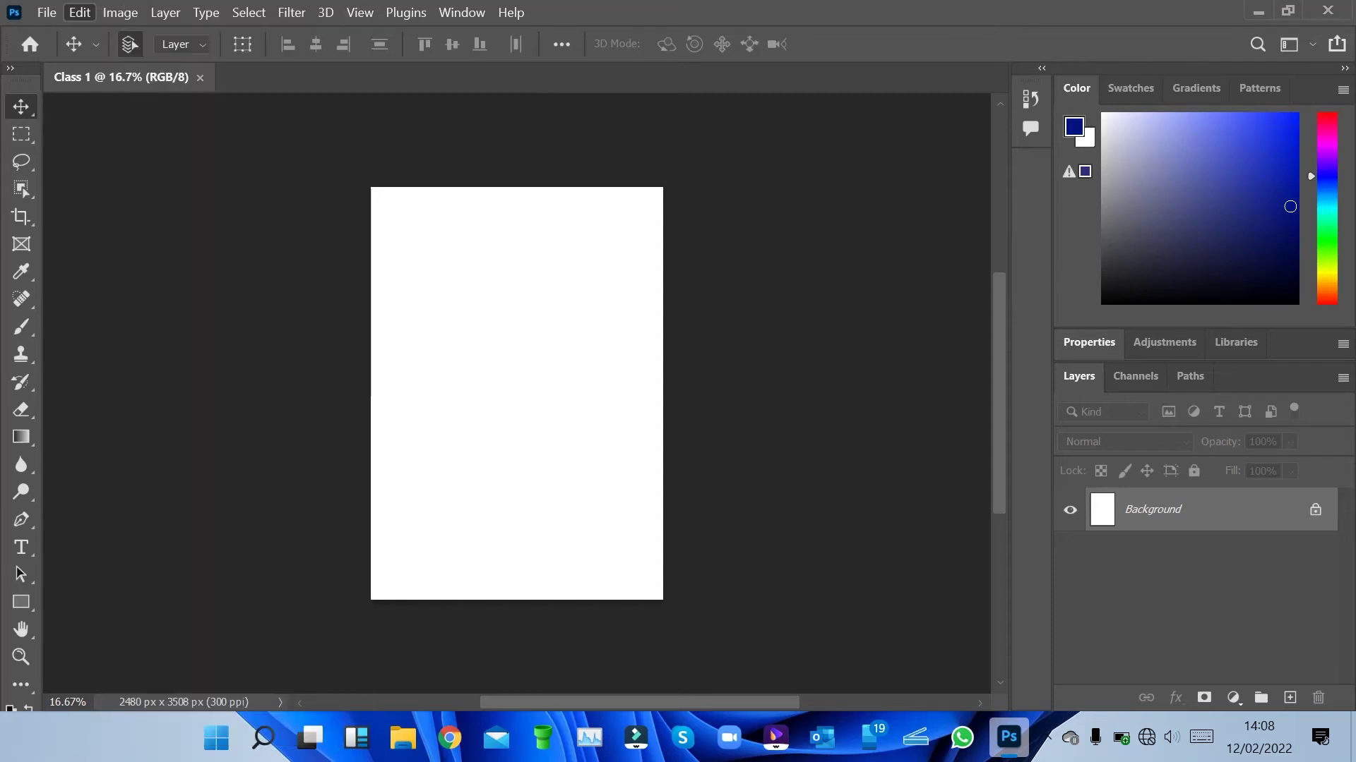
key("alt+i")
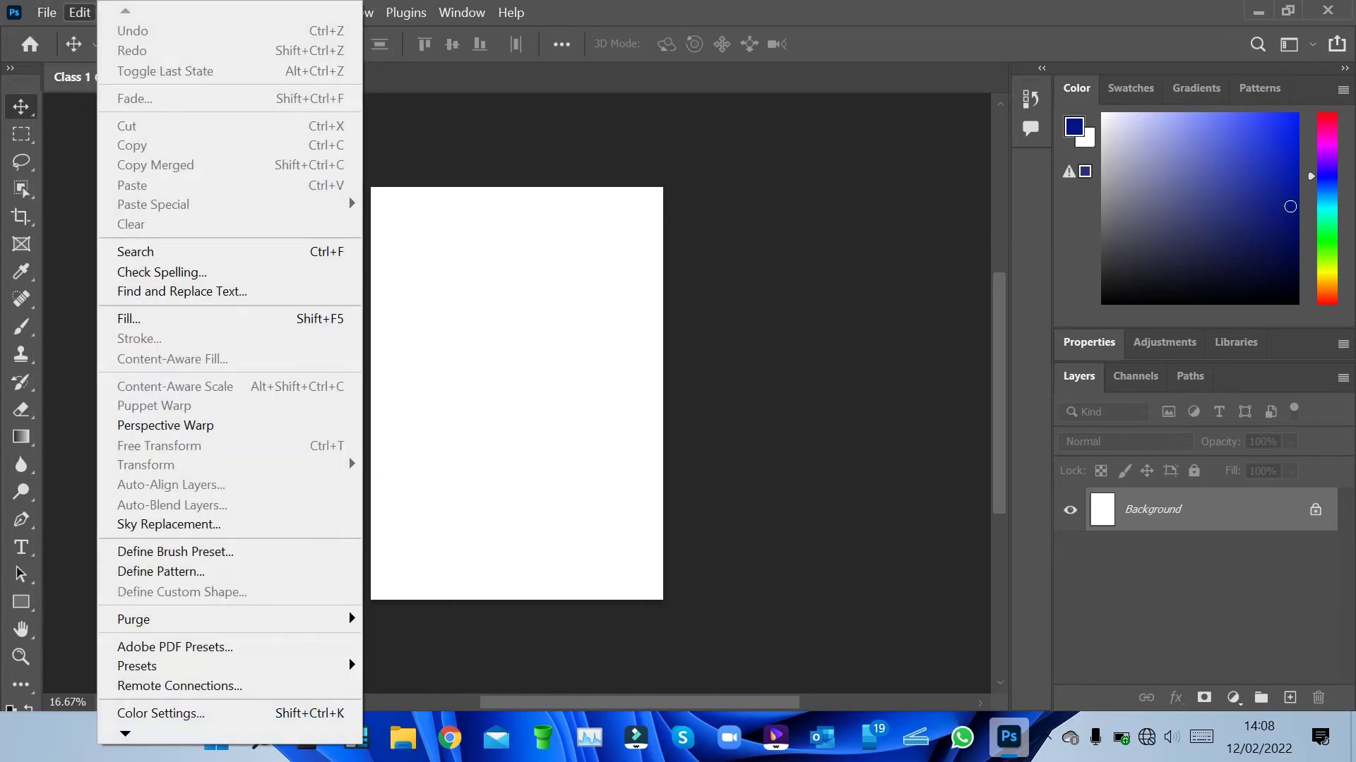
key("Escape")
Try converting the document to Grayscale mode and cancel instead of discarding the color information.
key("alt+i")
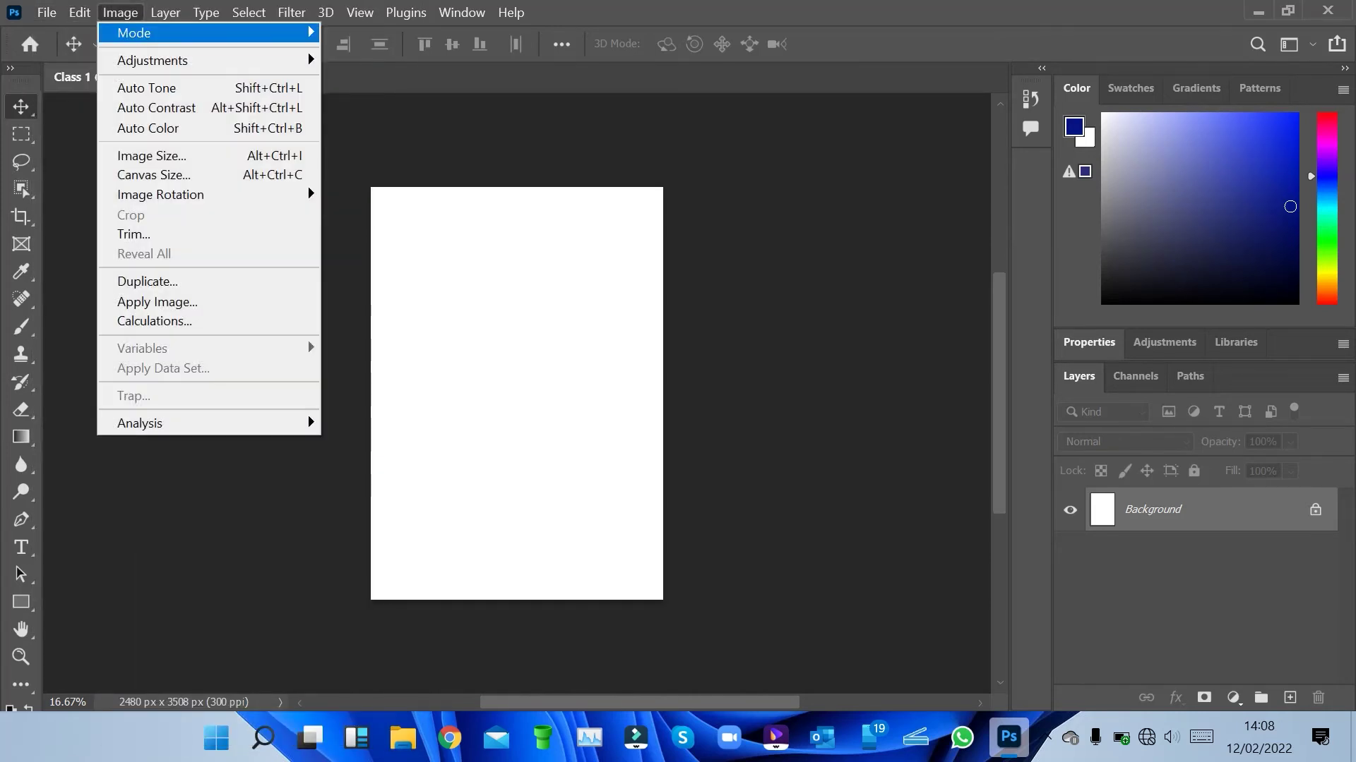
mouse_move(134, 33)
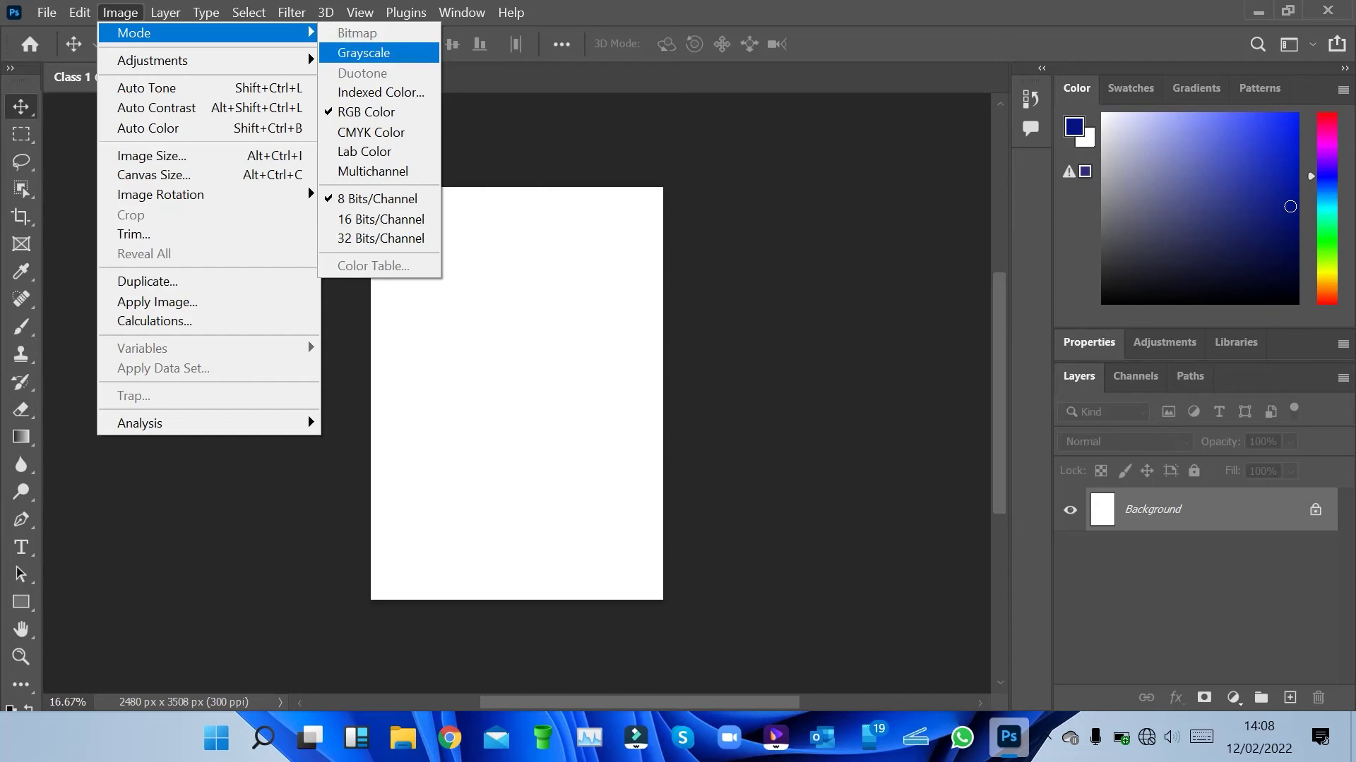
left_click(364, 52)
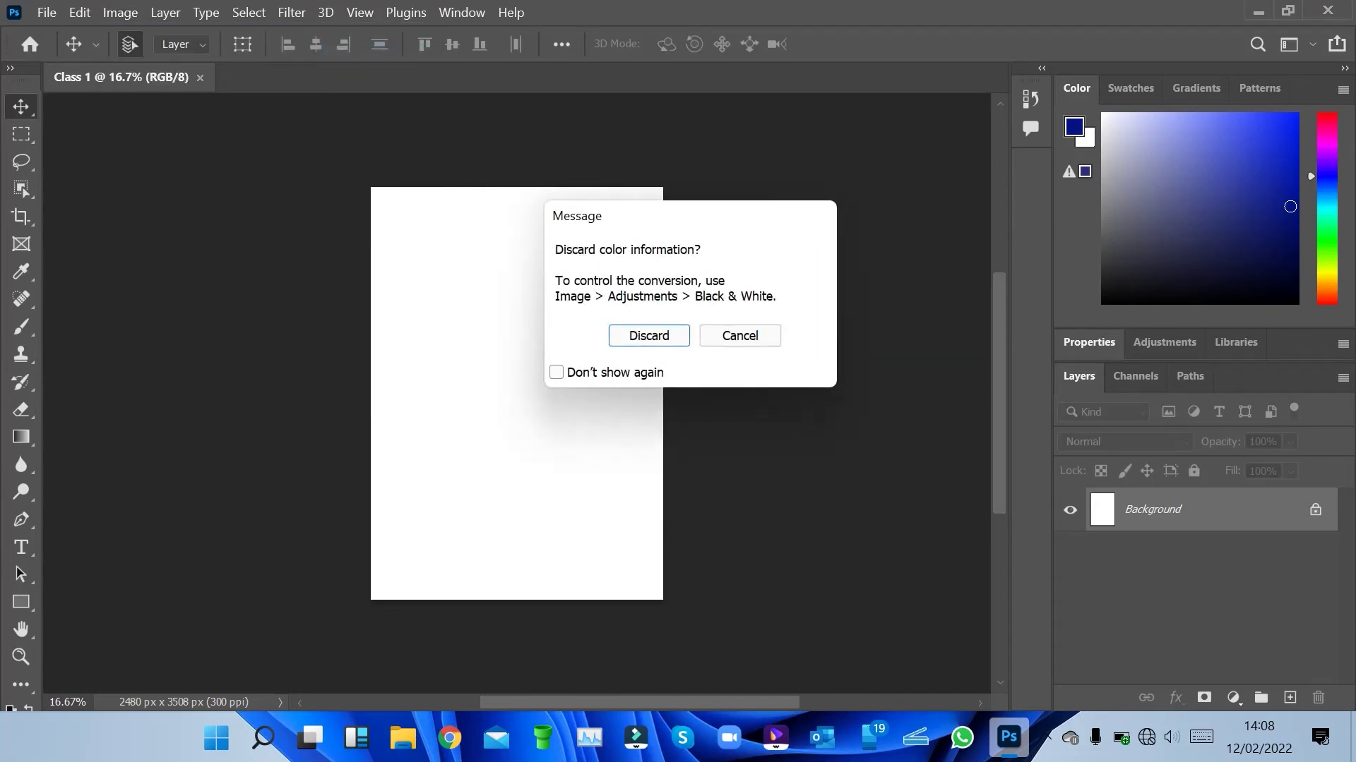
left_click(739, 335)
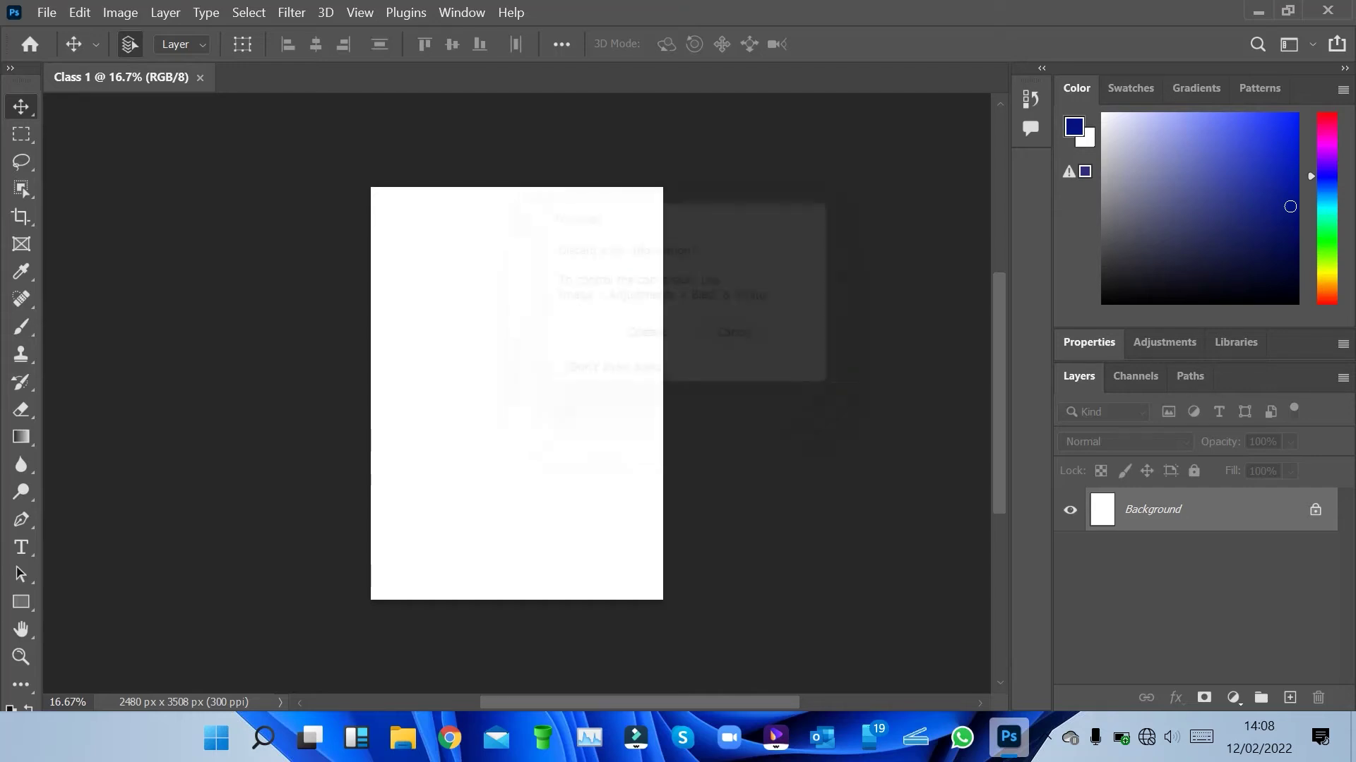
Examine the available image color modes and color adjustment commands without applying any.
left_click(120, 12)
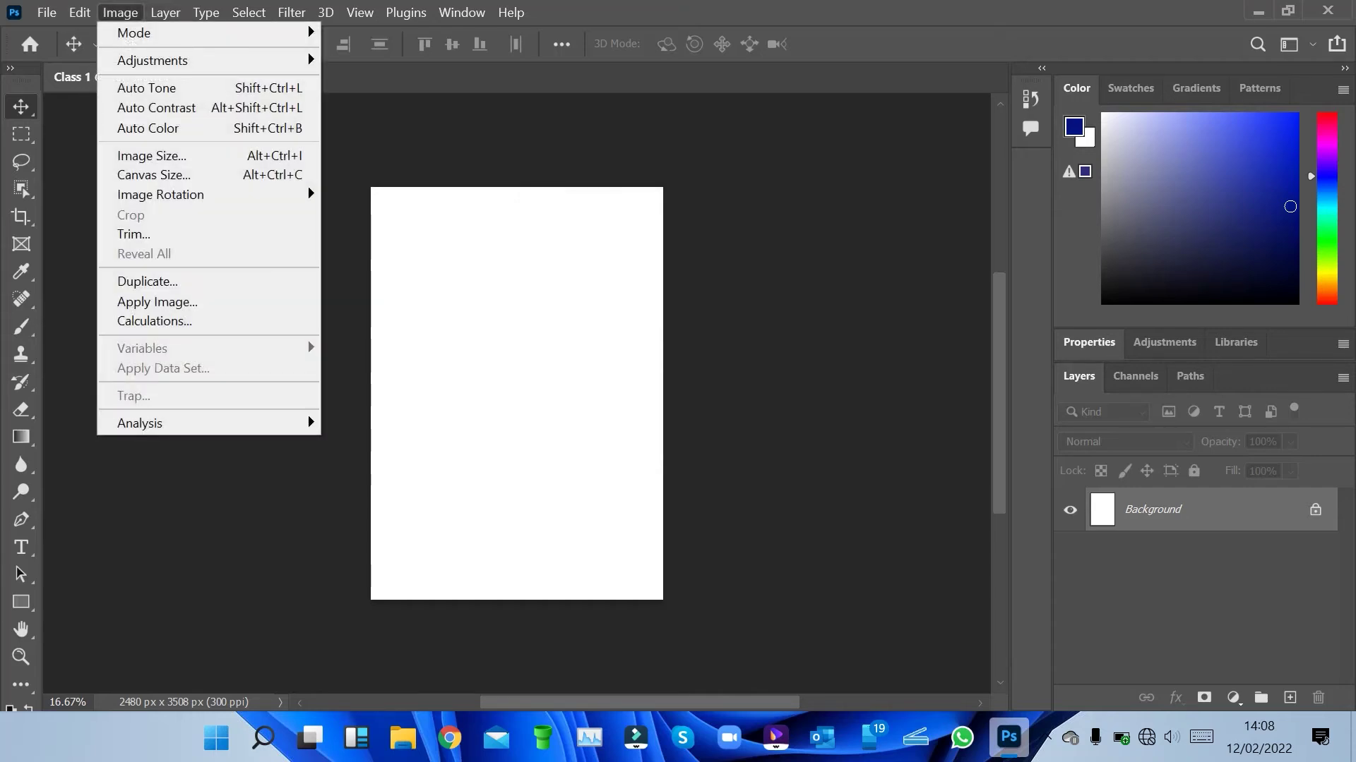
mouse_move(134, 32)
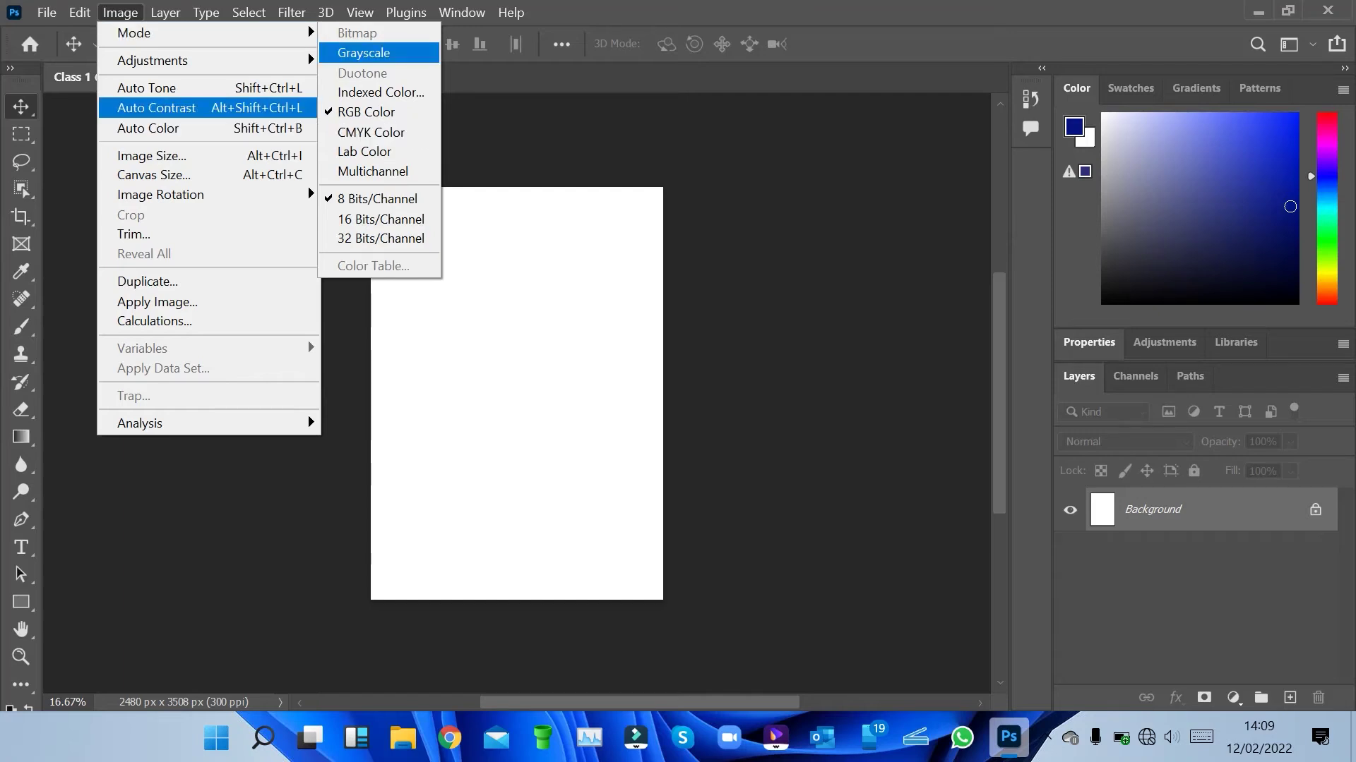
mouse_move(153, 60)
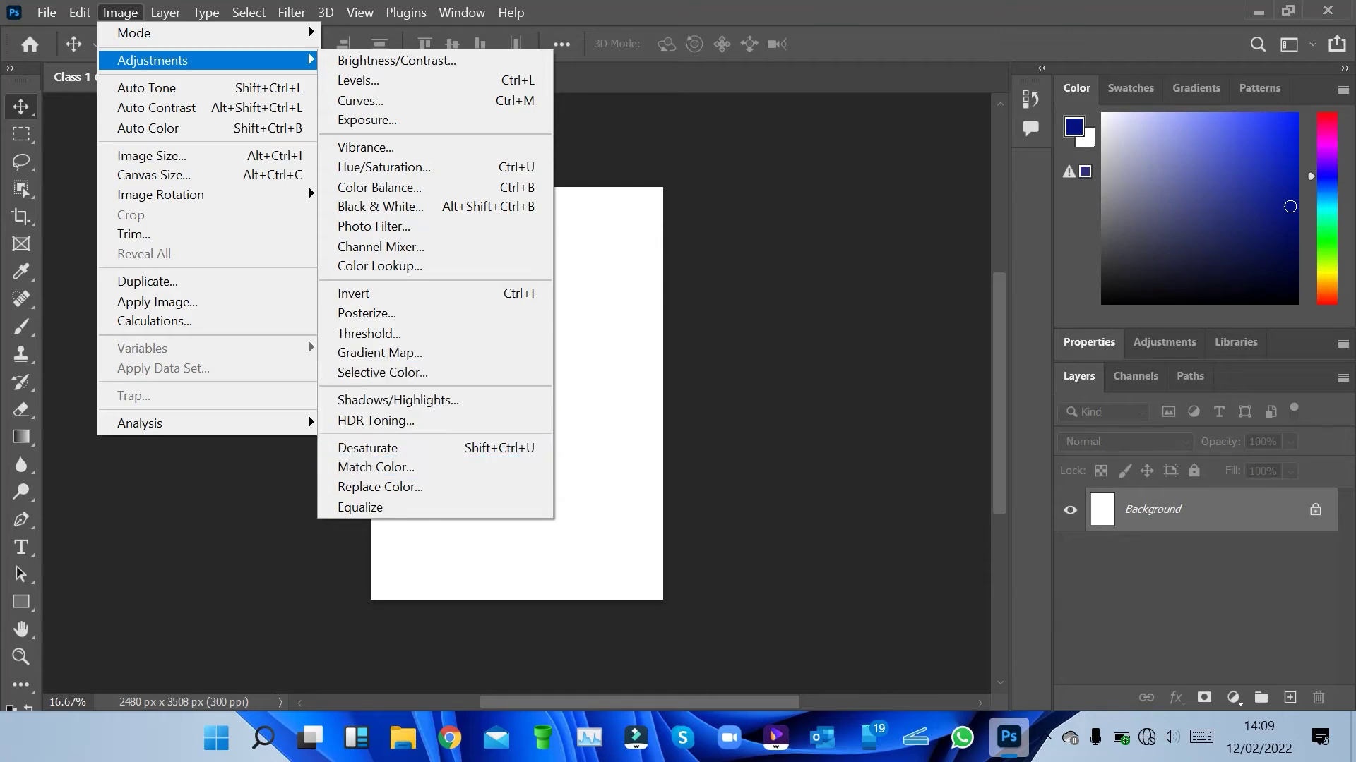
left_click(248, 12)
left_click(166, 12)
left_click(165, 12)
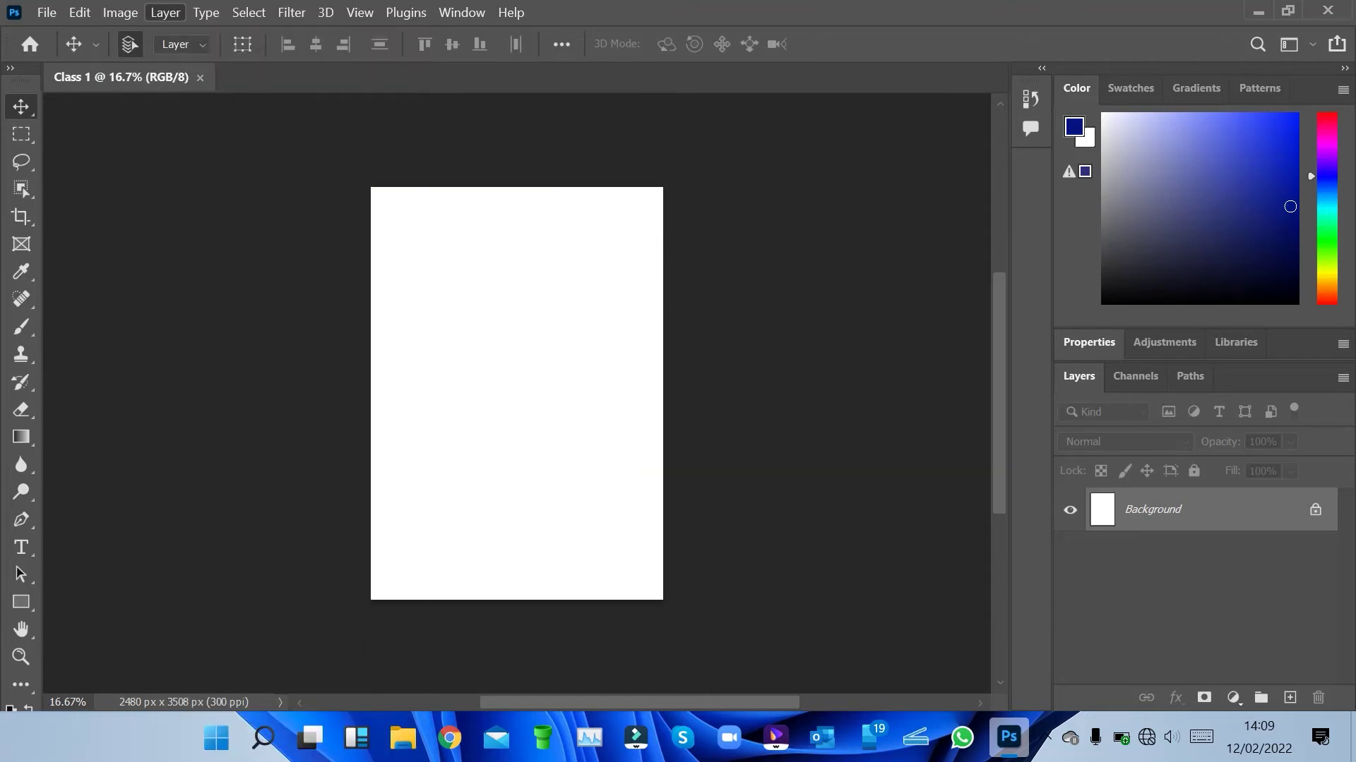
View the Image Size settings and their Fit To presets, and cancel without resizing the document.
left_click(120, 12)
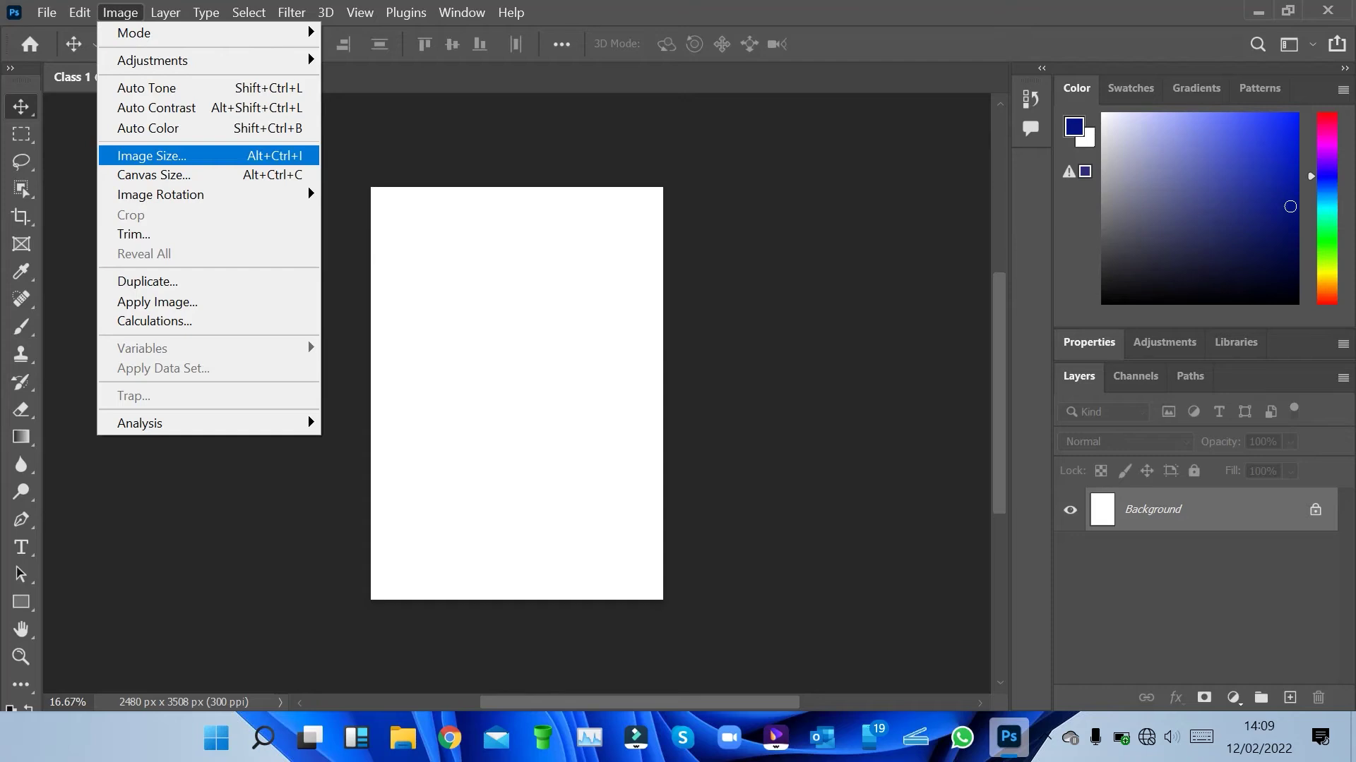
key("Return")
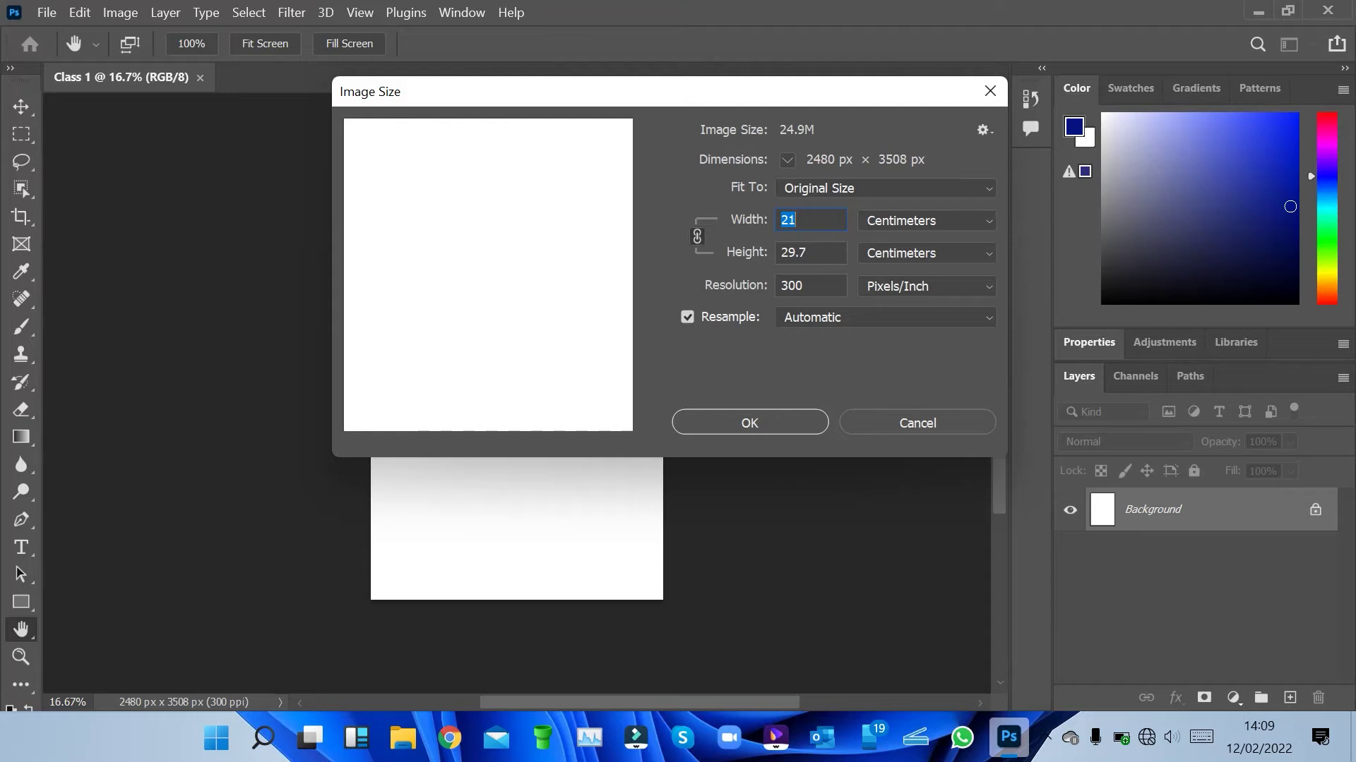
left_click(884, 187)
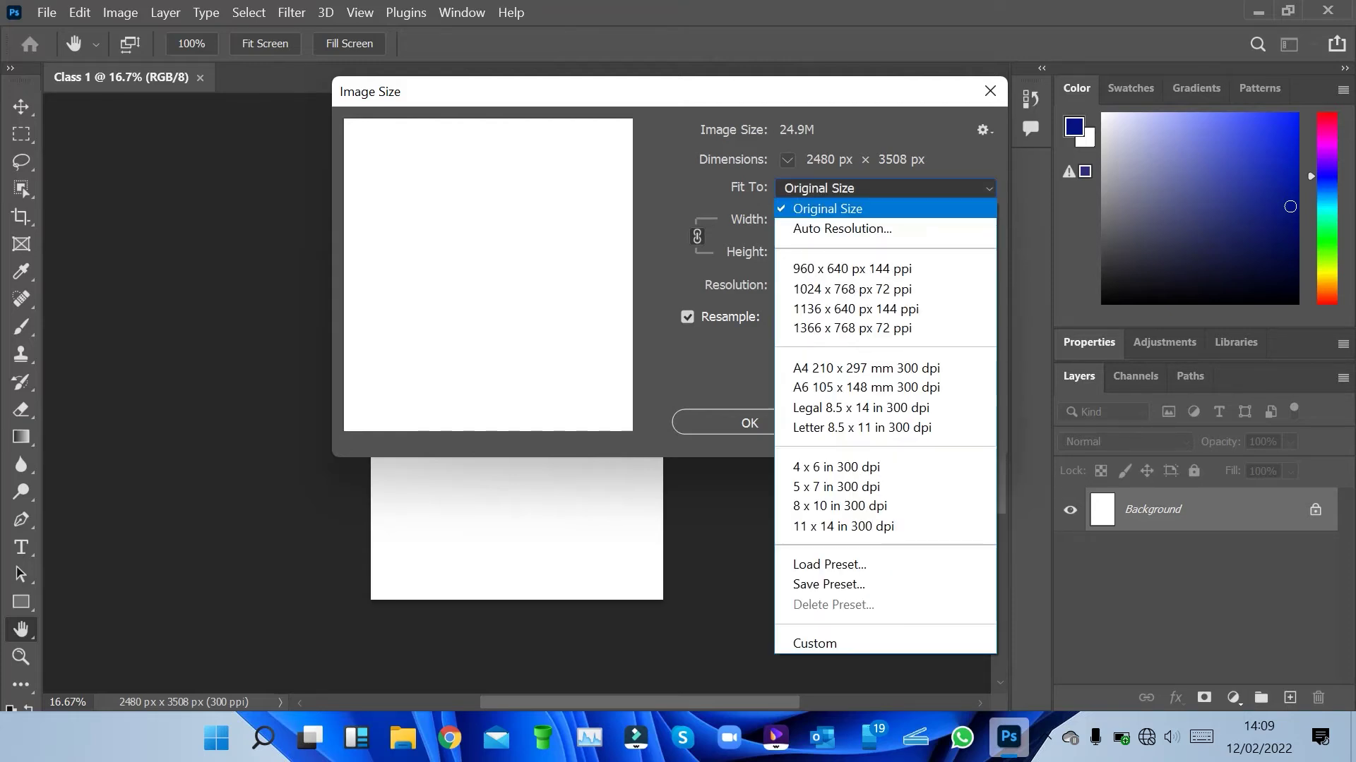
key("Escape")
left_click(885, 188)
key("Escape")
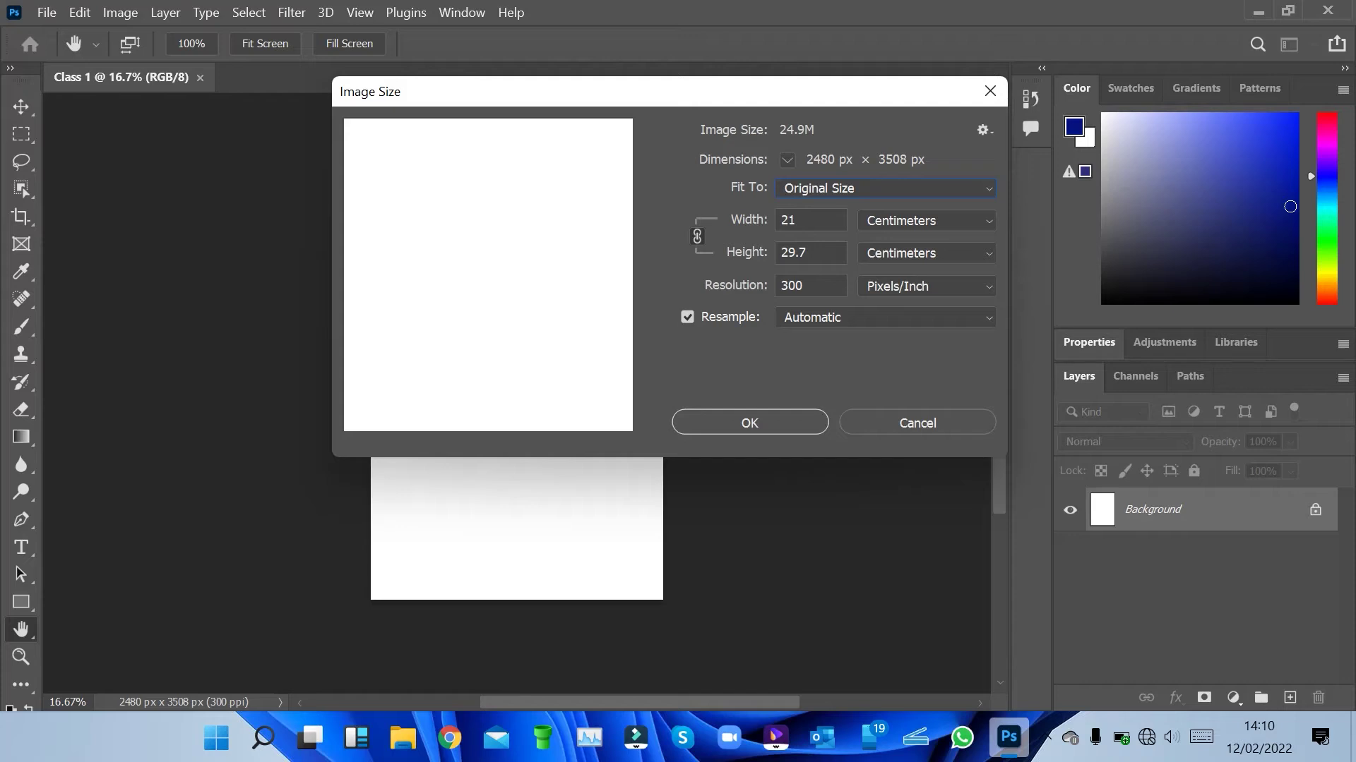
key("Escape")
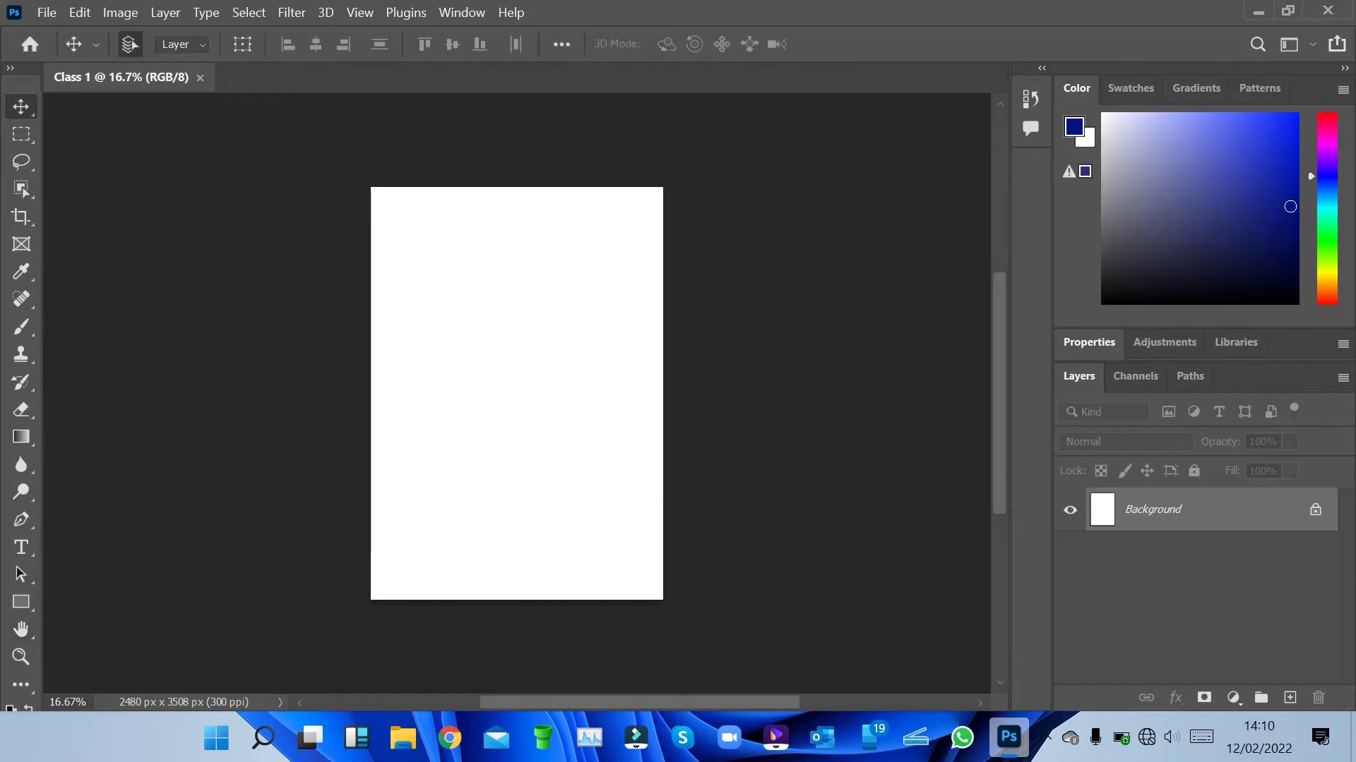
Rotate the whole image 90° clockwise.
left_click(119, 12)
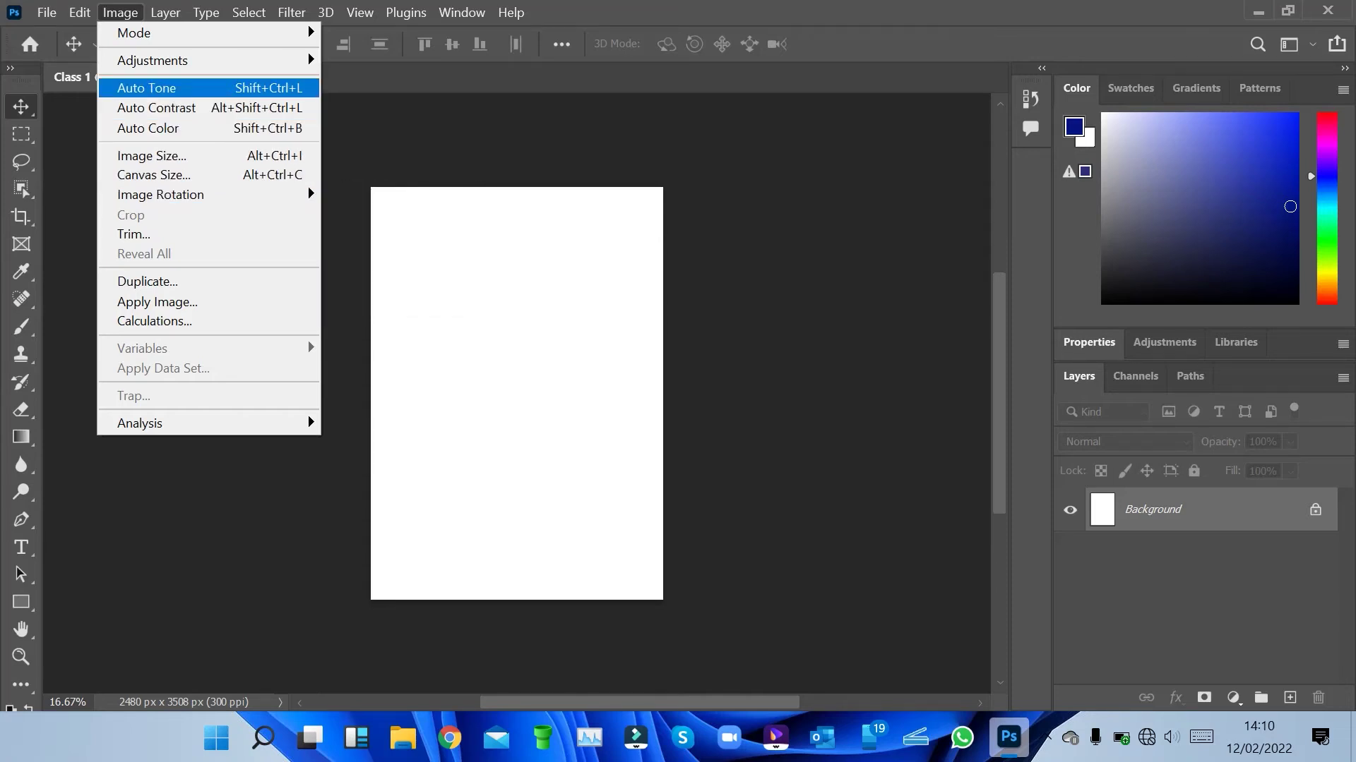
key("Down")
key("Down")
key("Down")
key("Down")
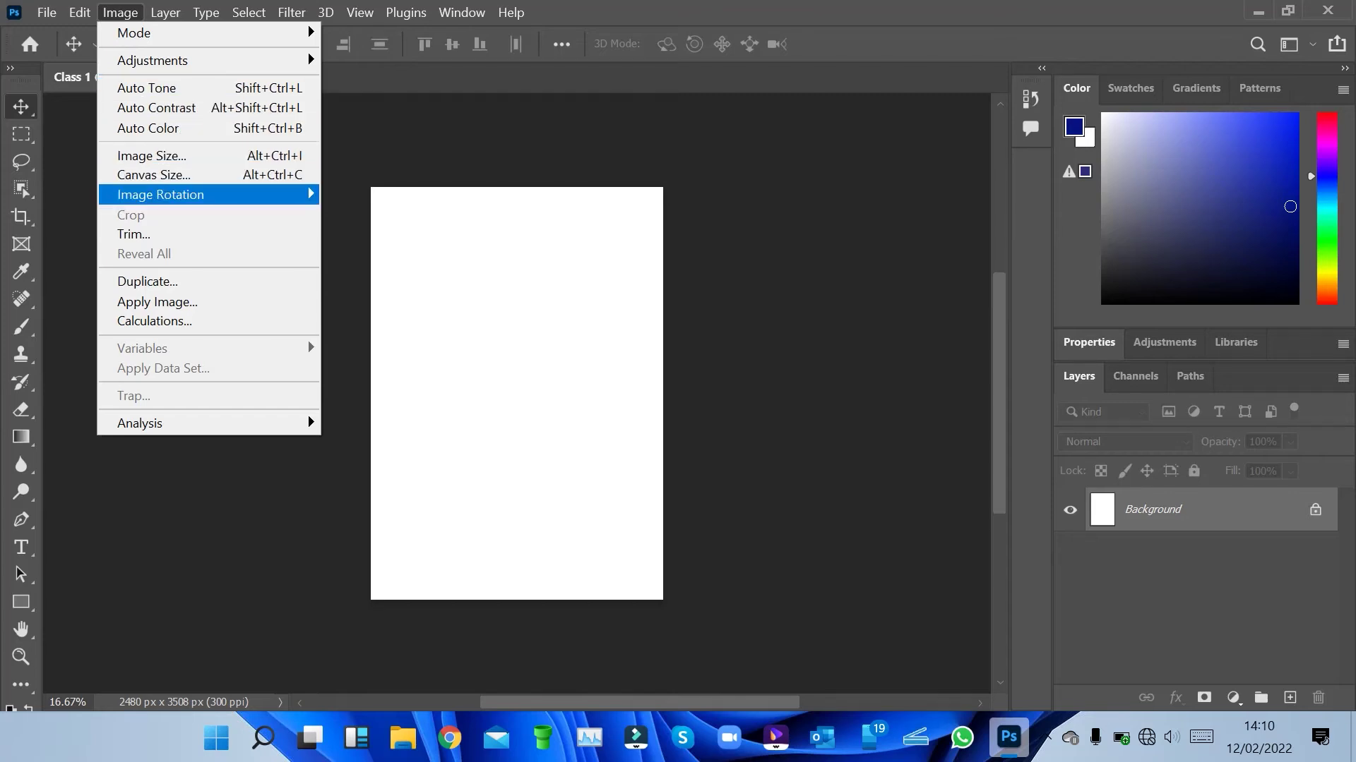
mouse_move(209, 194)
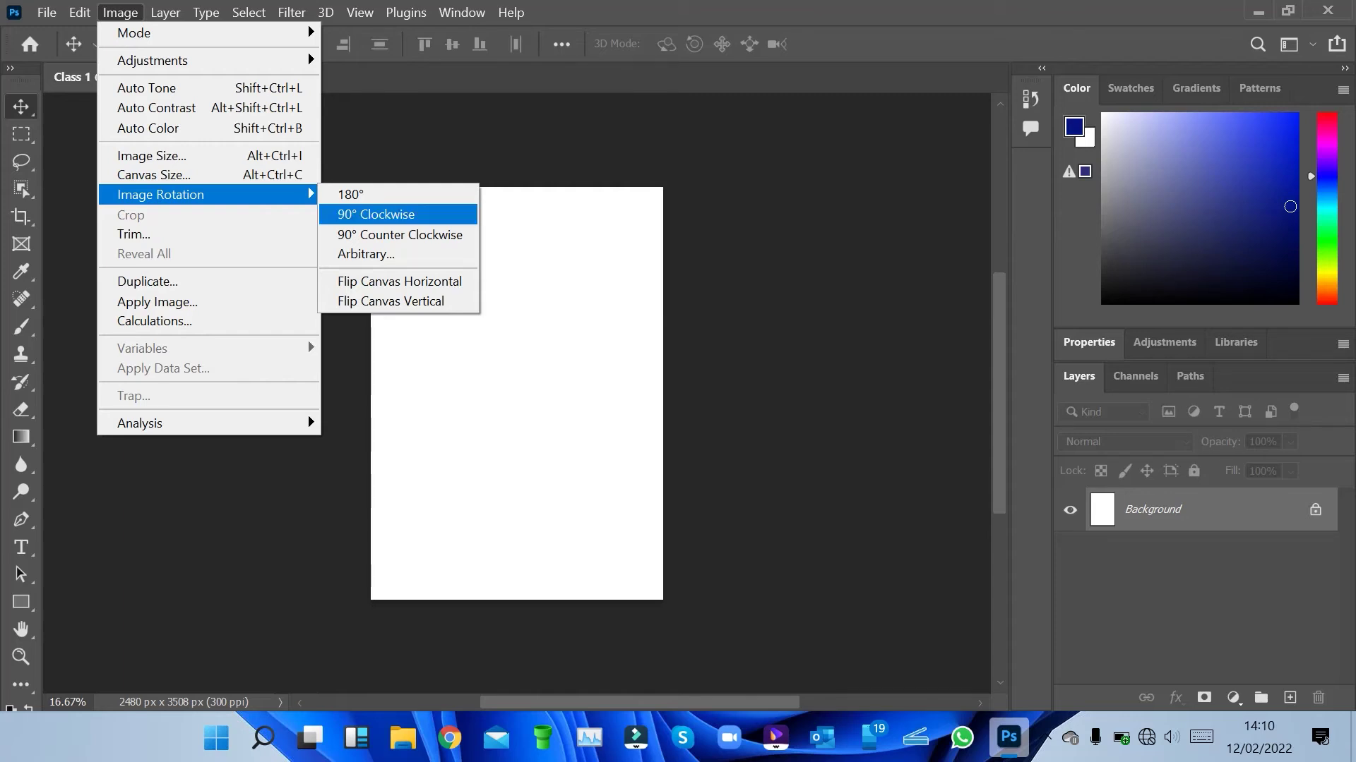
left_click(396, 214)
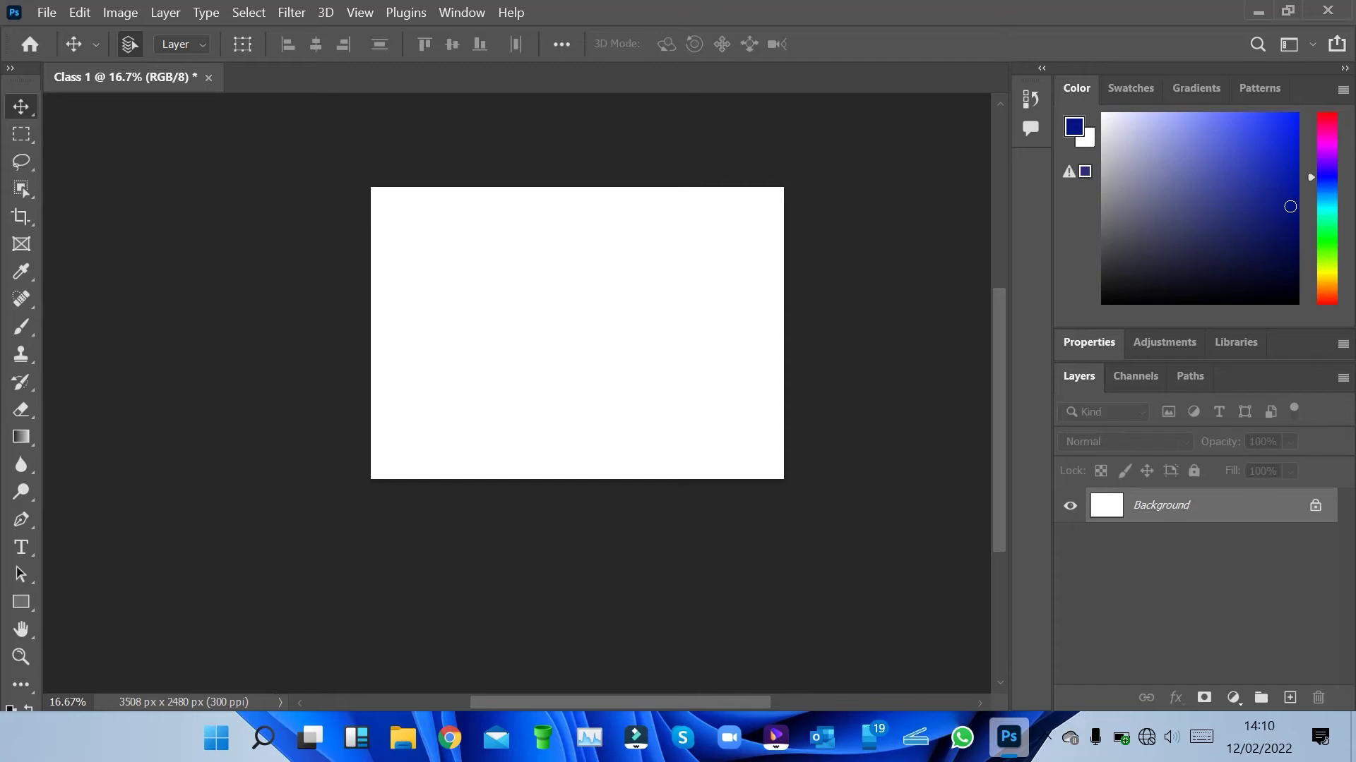
Rotate the whole image 90° counter clockwise.
left_click(120, 12)
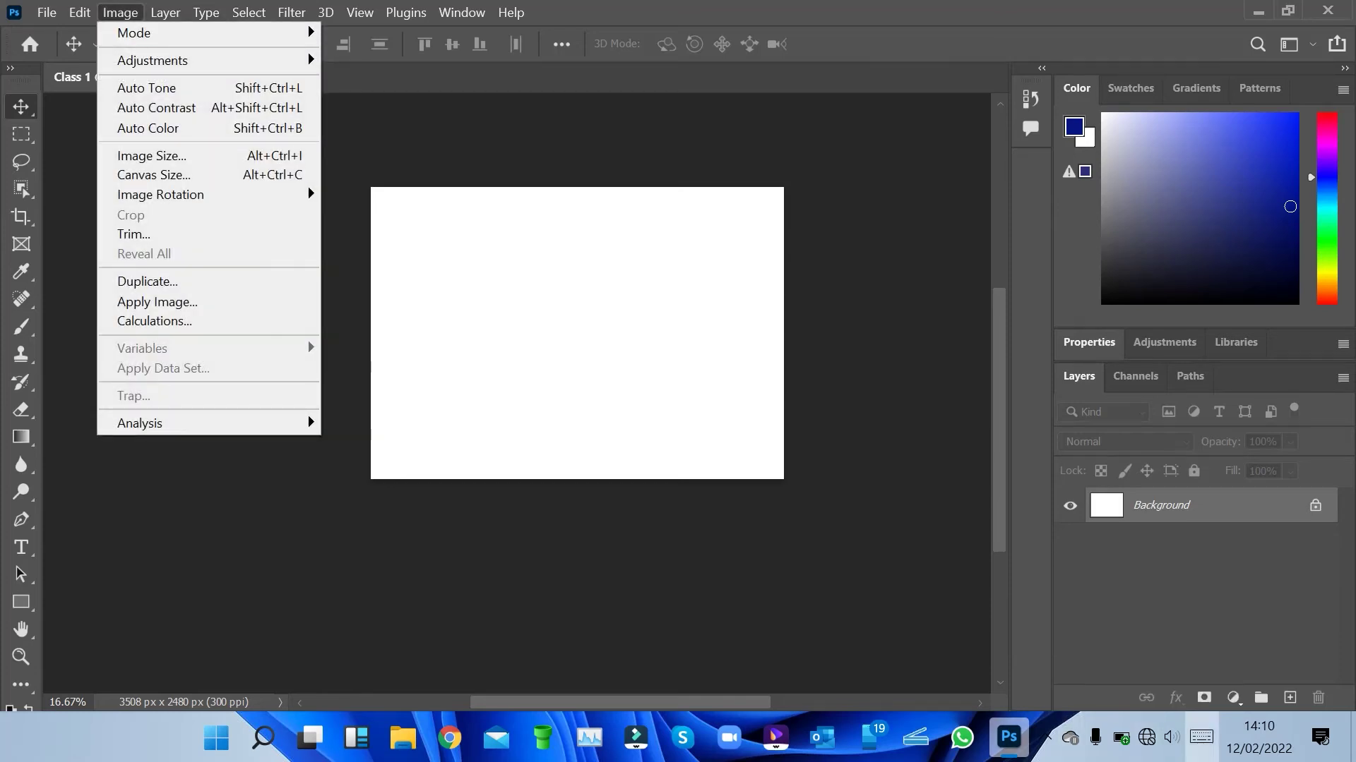
left_click(1046, 737)
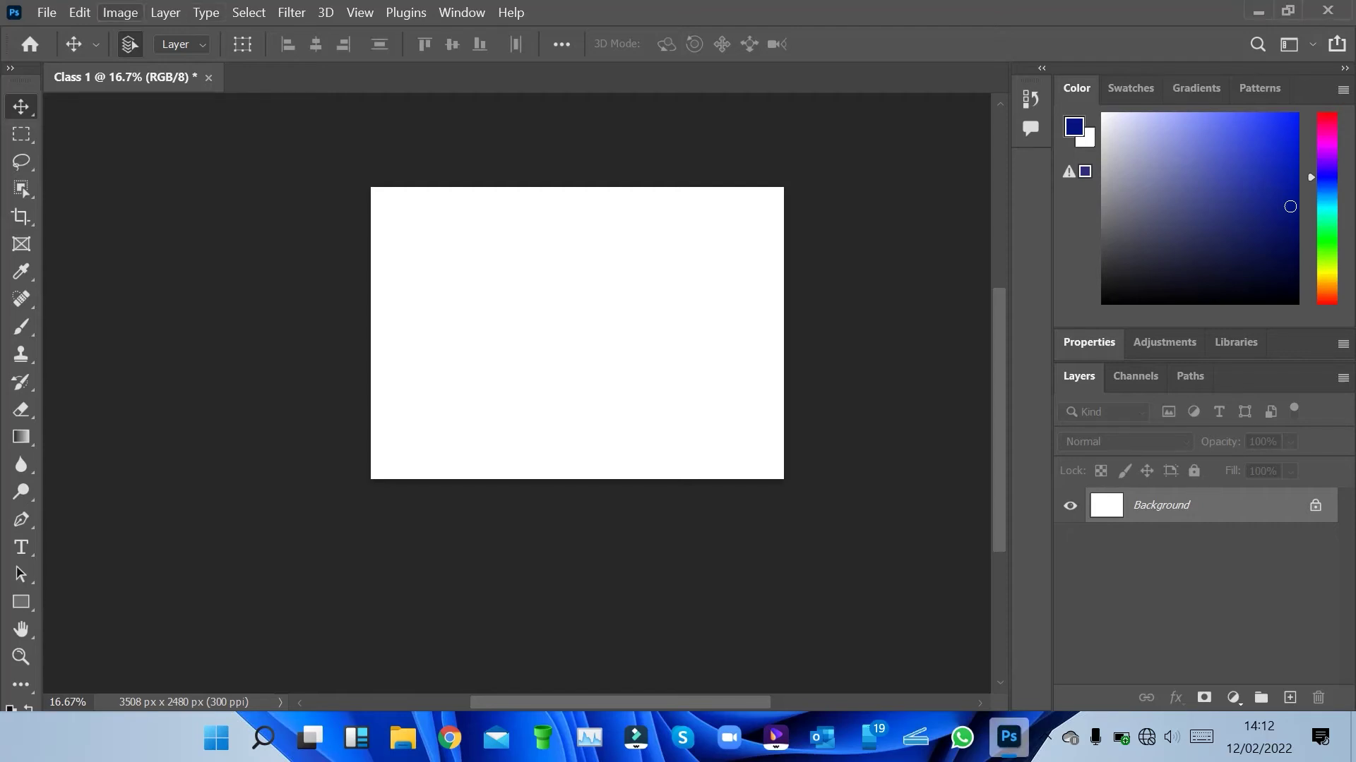
left_click(120, 12)
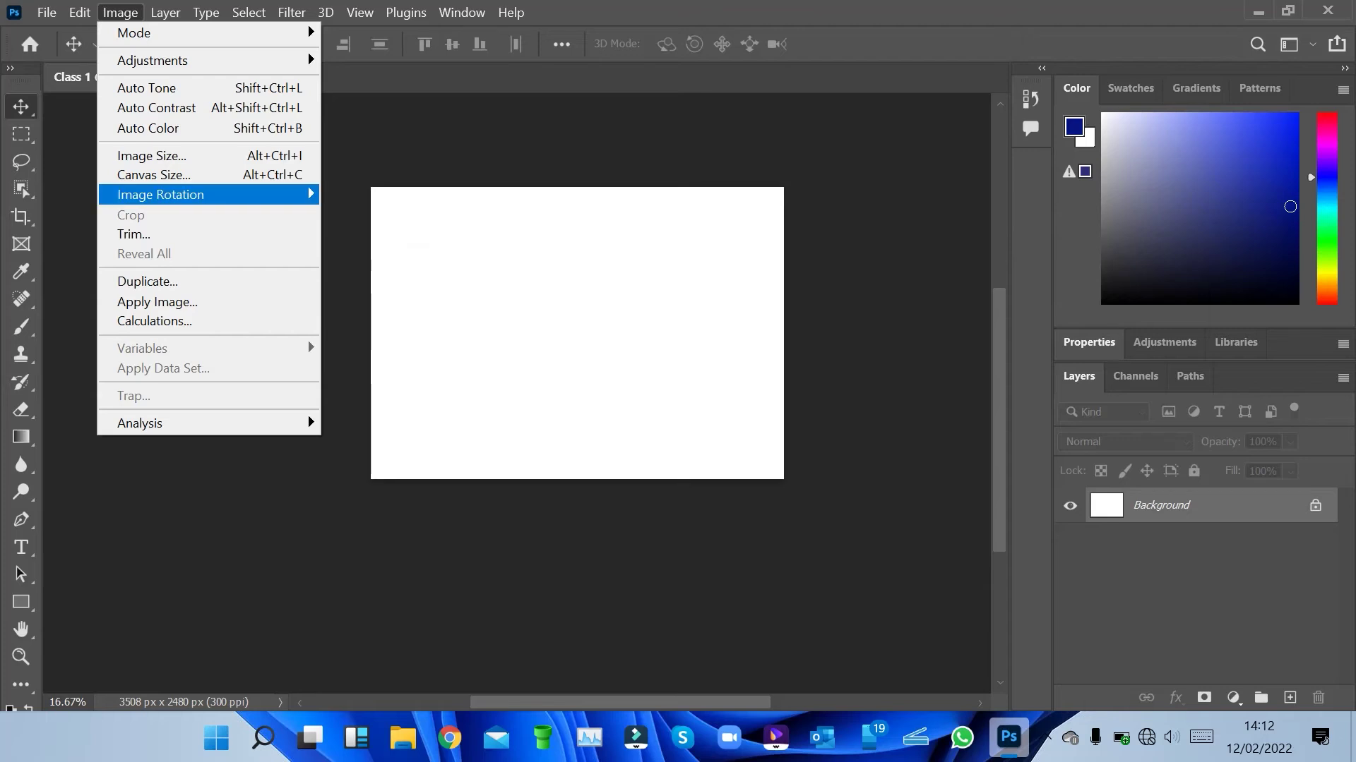
mouse_move(176, 195)
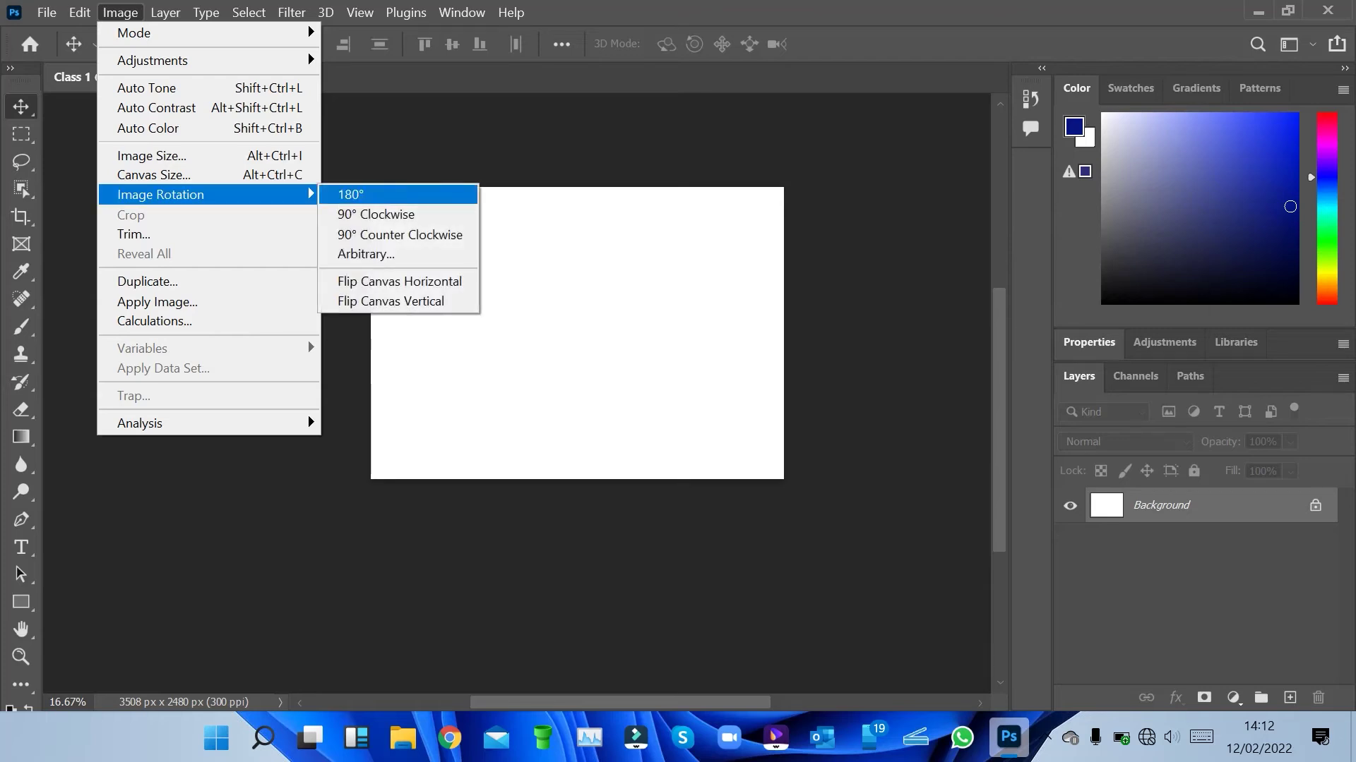
left_click(396, 234)
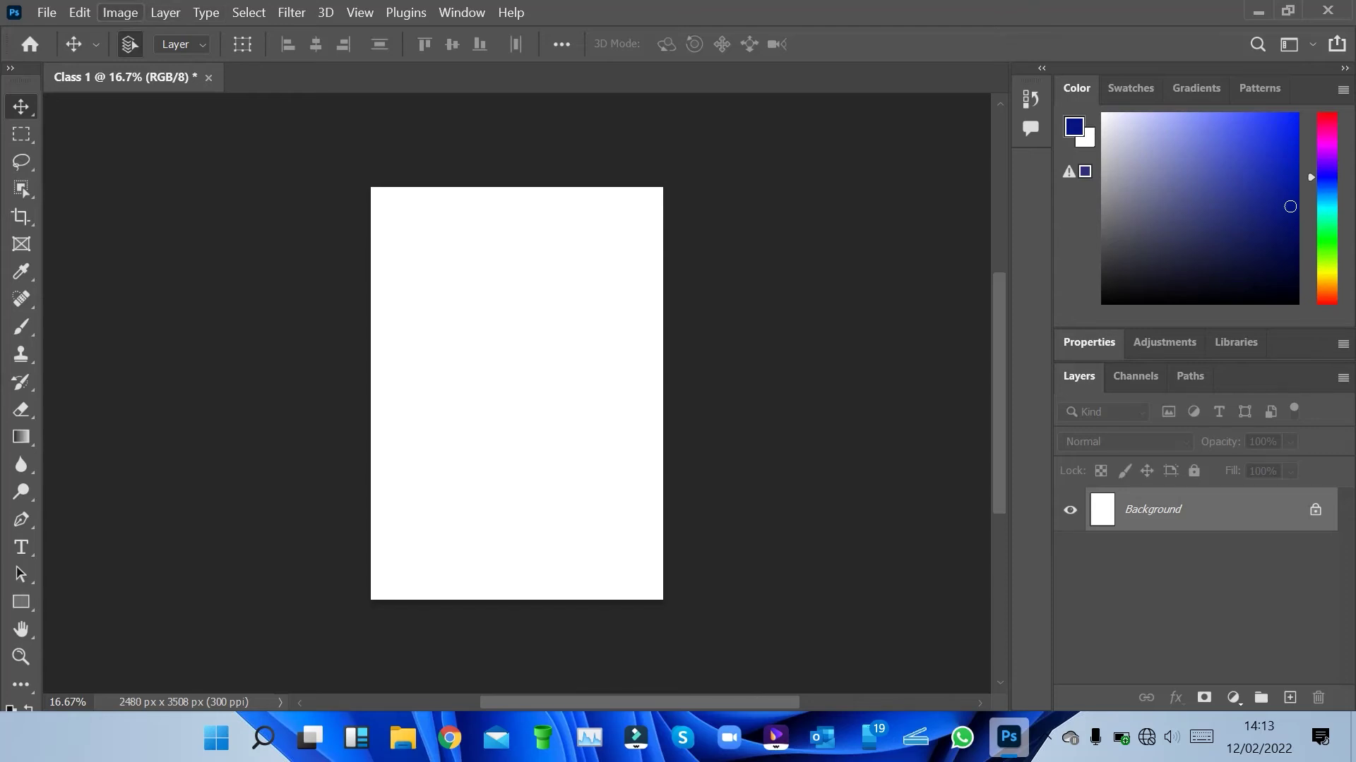
Examine the available layer commands, including the ones offered for the Background layer, without applying any.
left_click(120, 12)
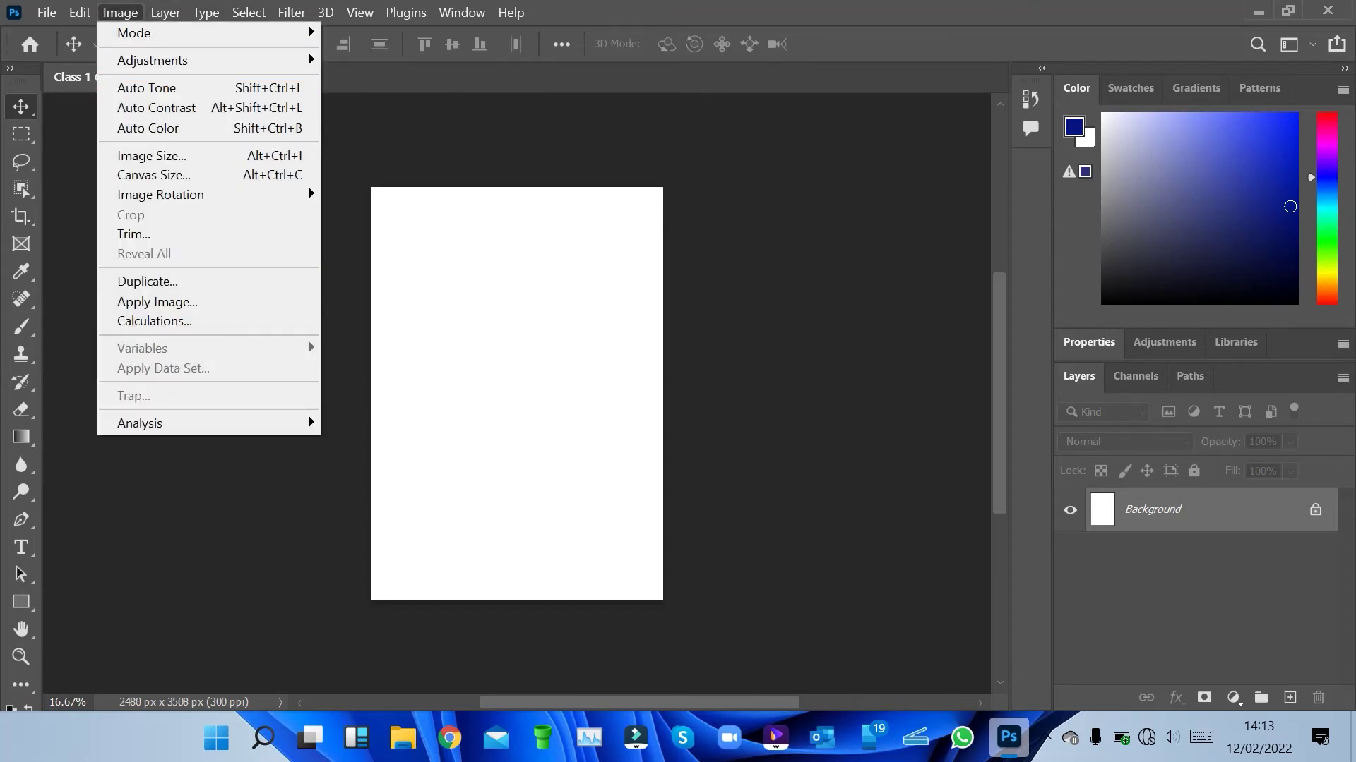
mouse_move(165, 12)
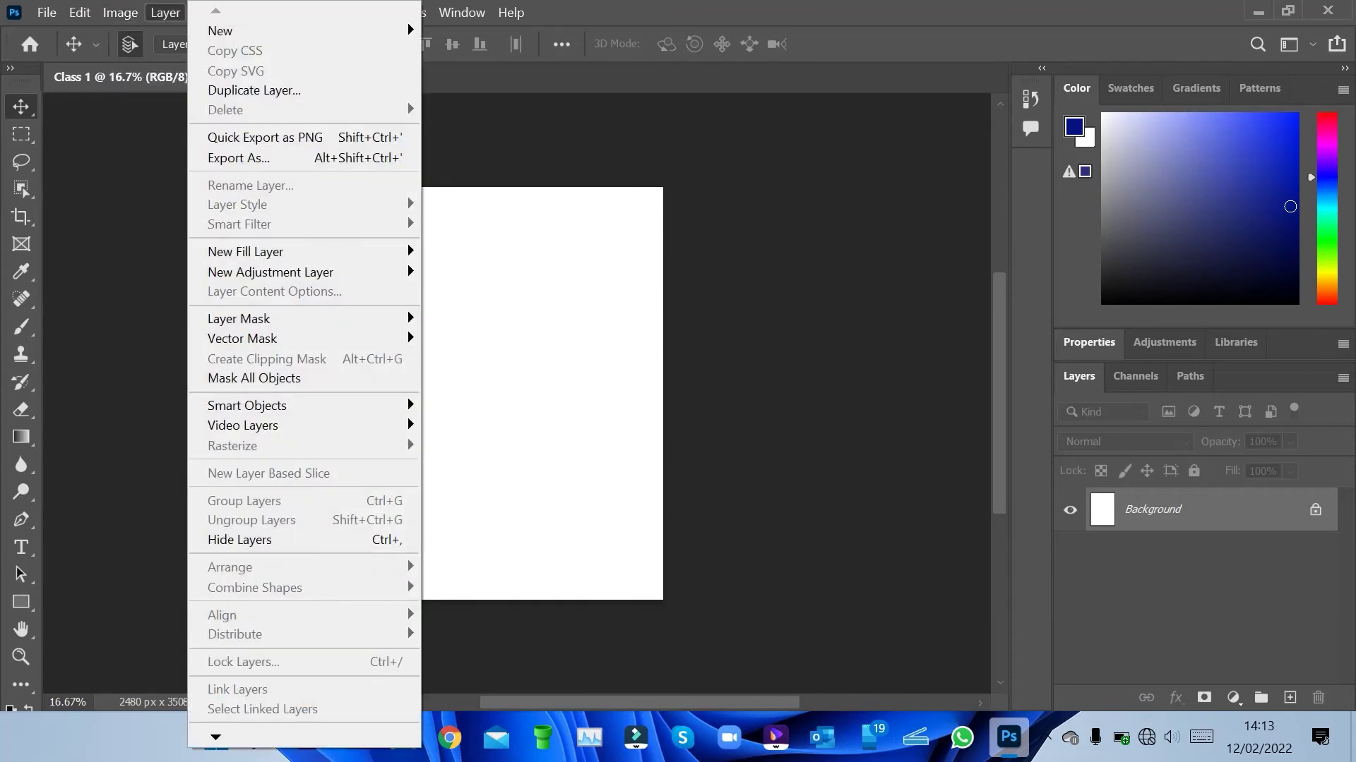
left_click(165, 12)
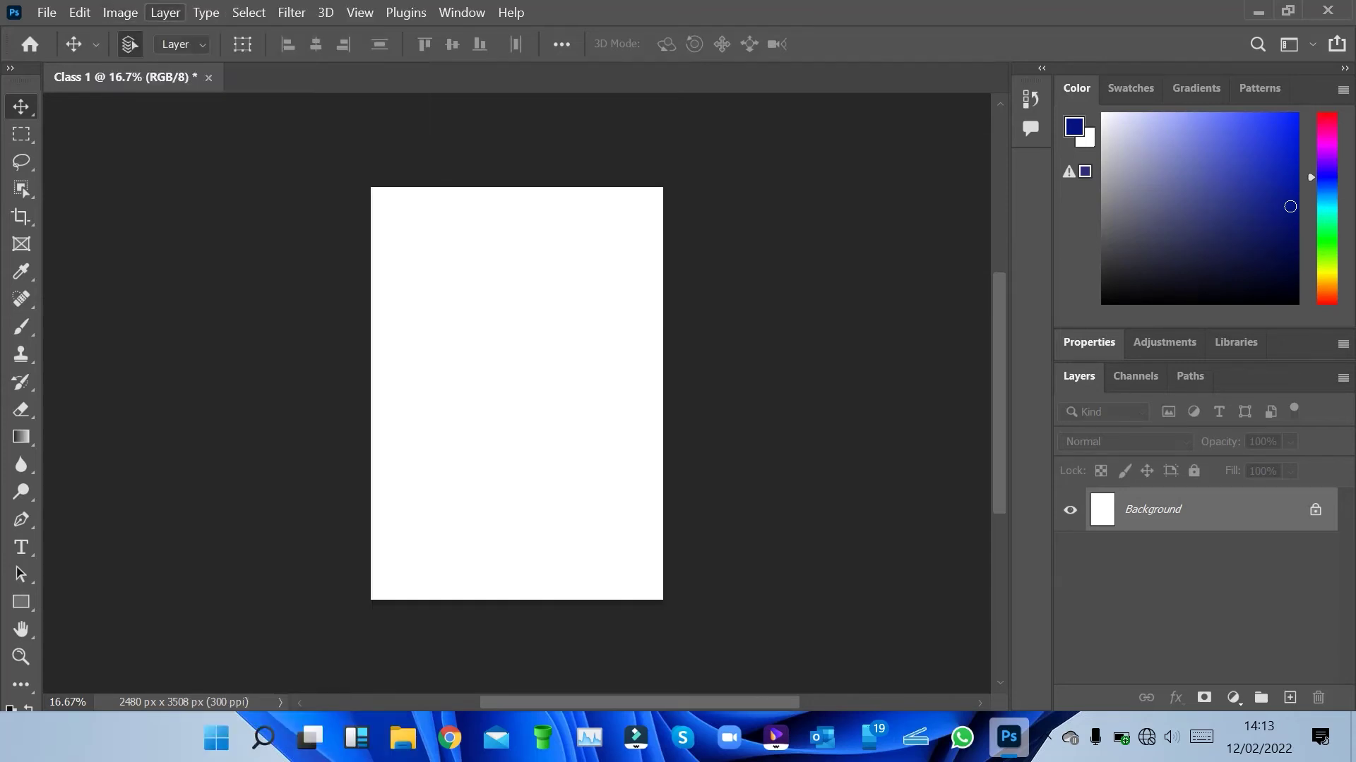
left_click(165, 12)
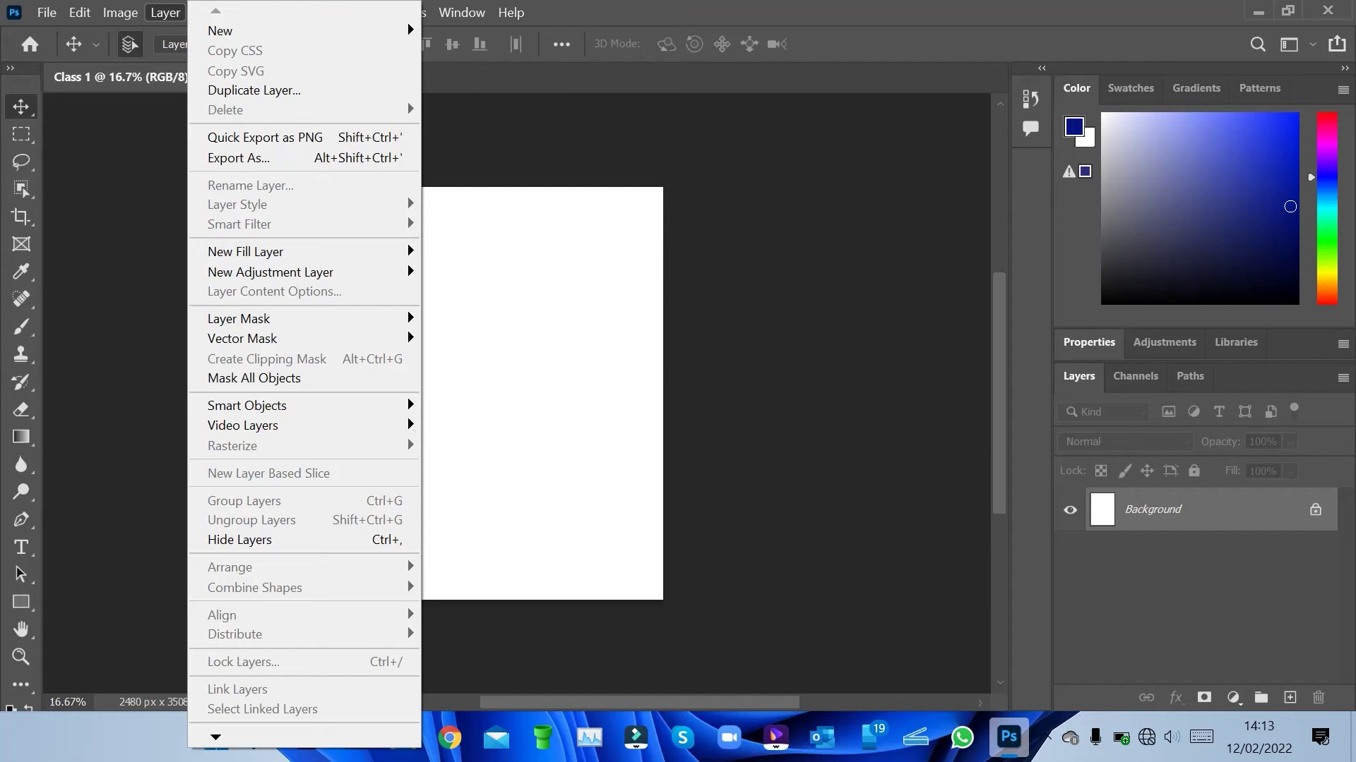
key("Escape")
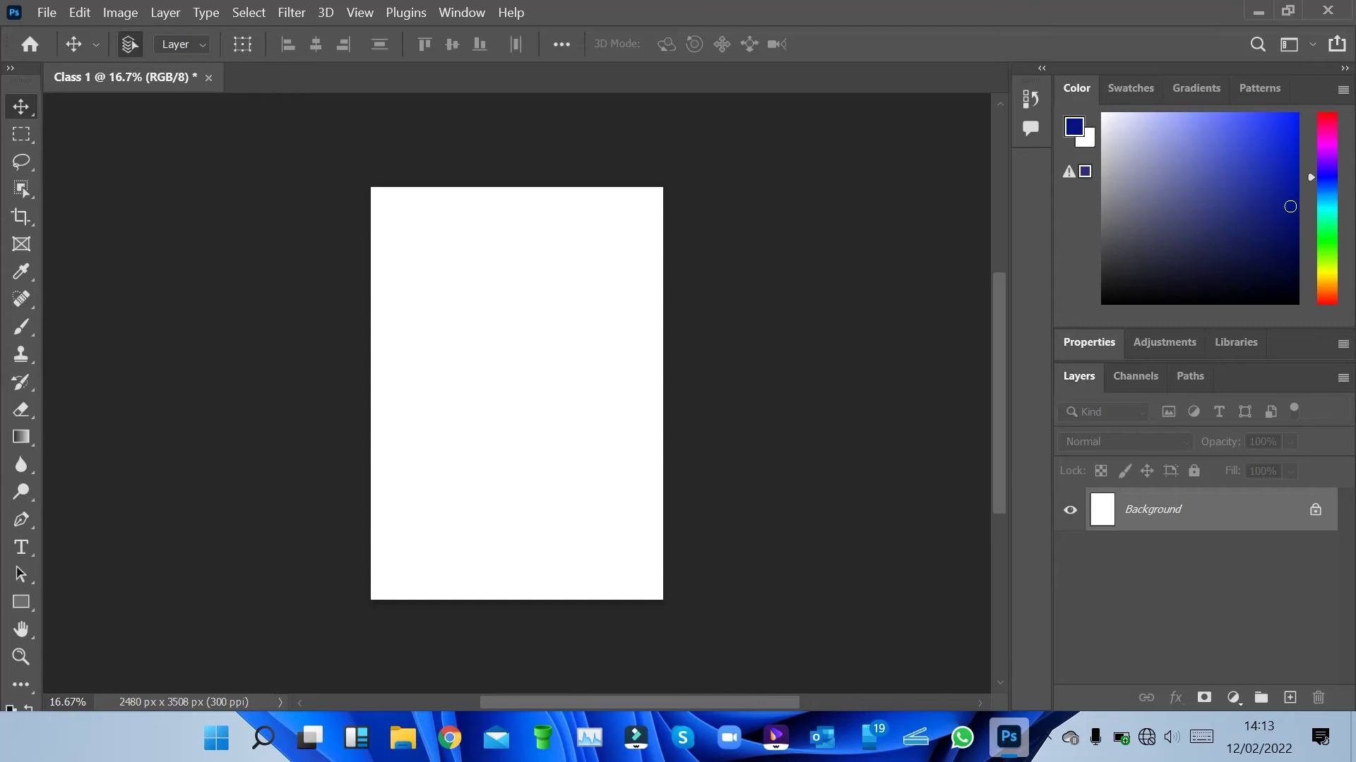
right_click(1158, 512)
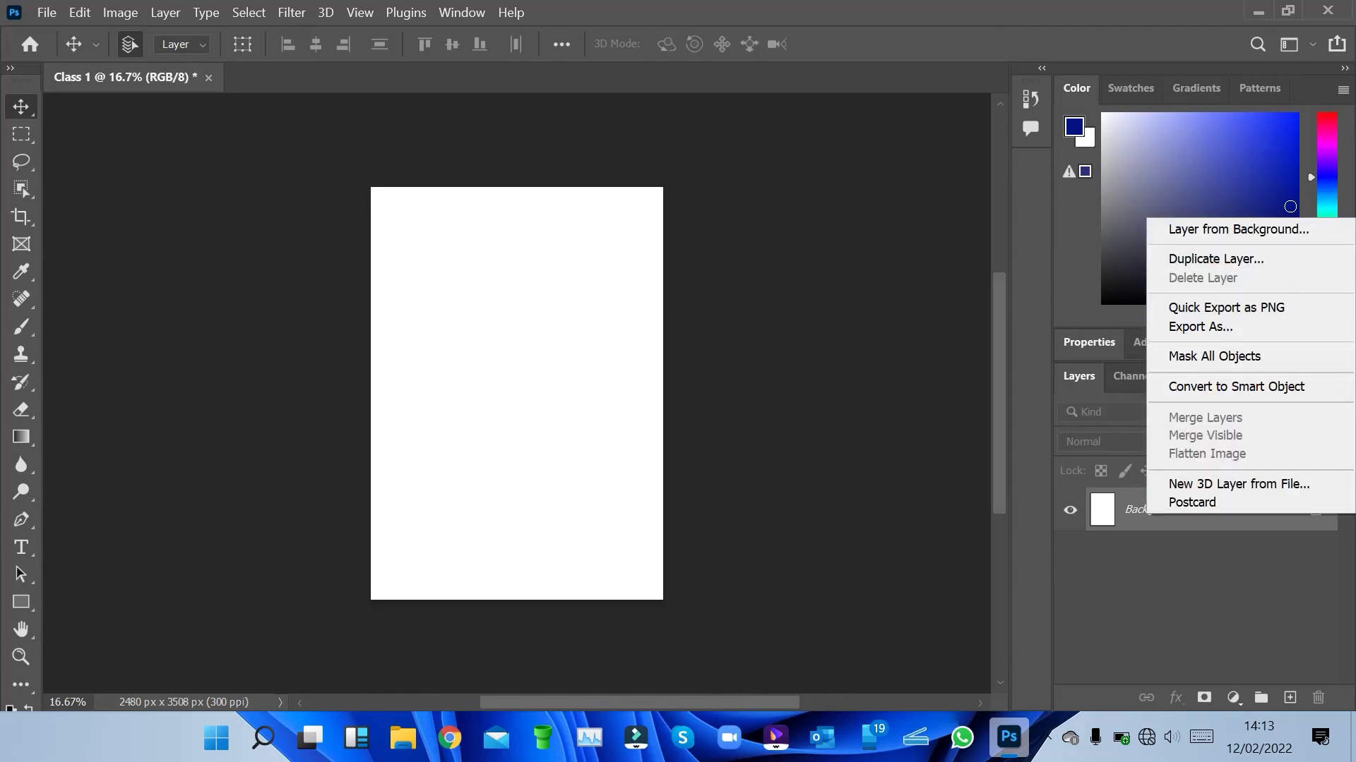
left_click(165, 12)
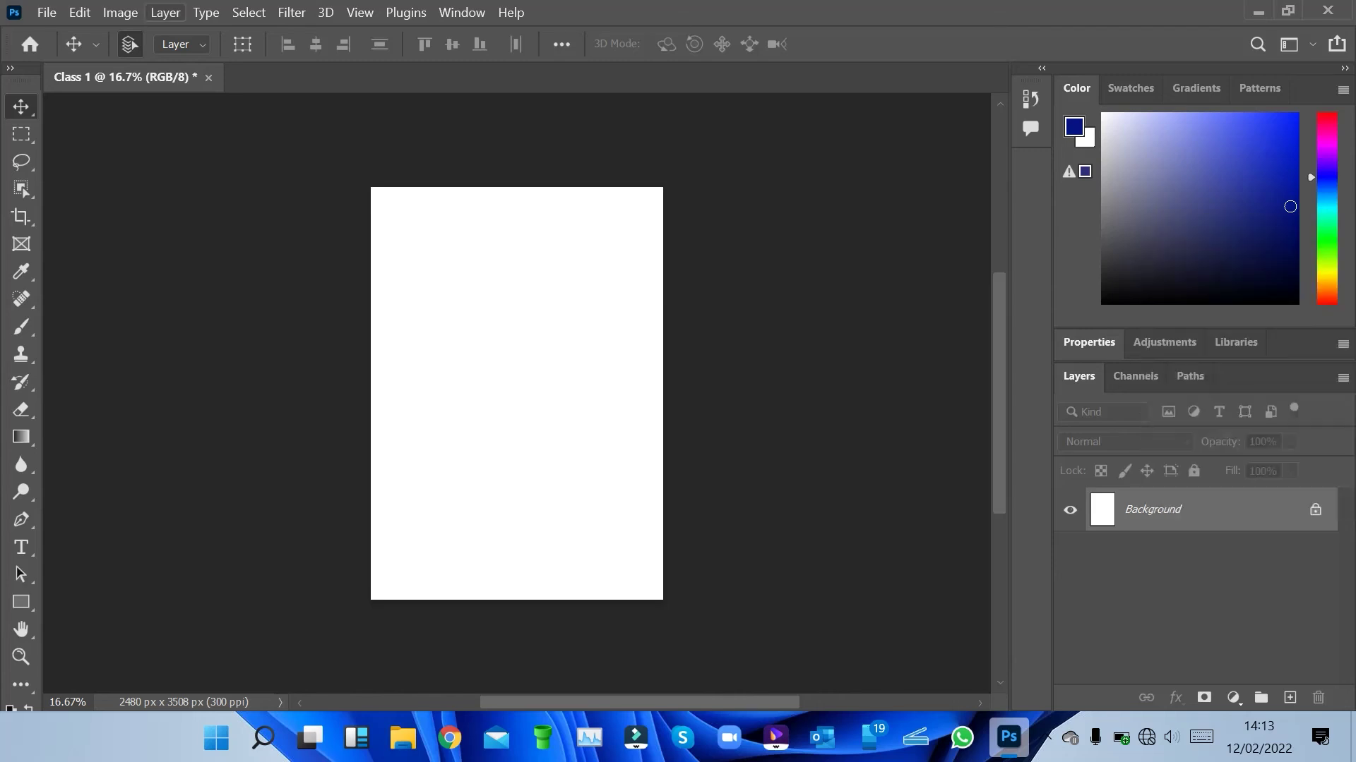
left_click(165, 12)
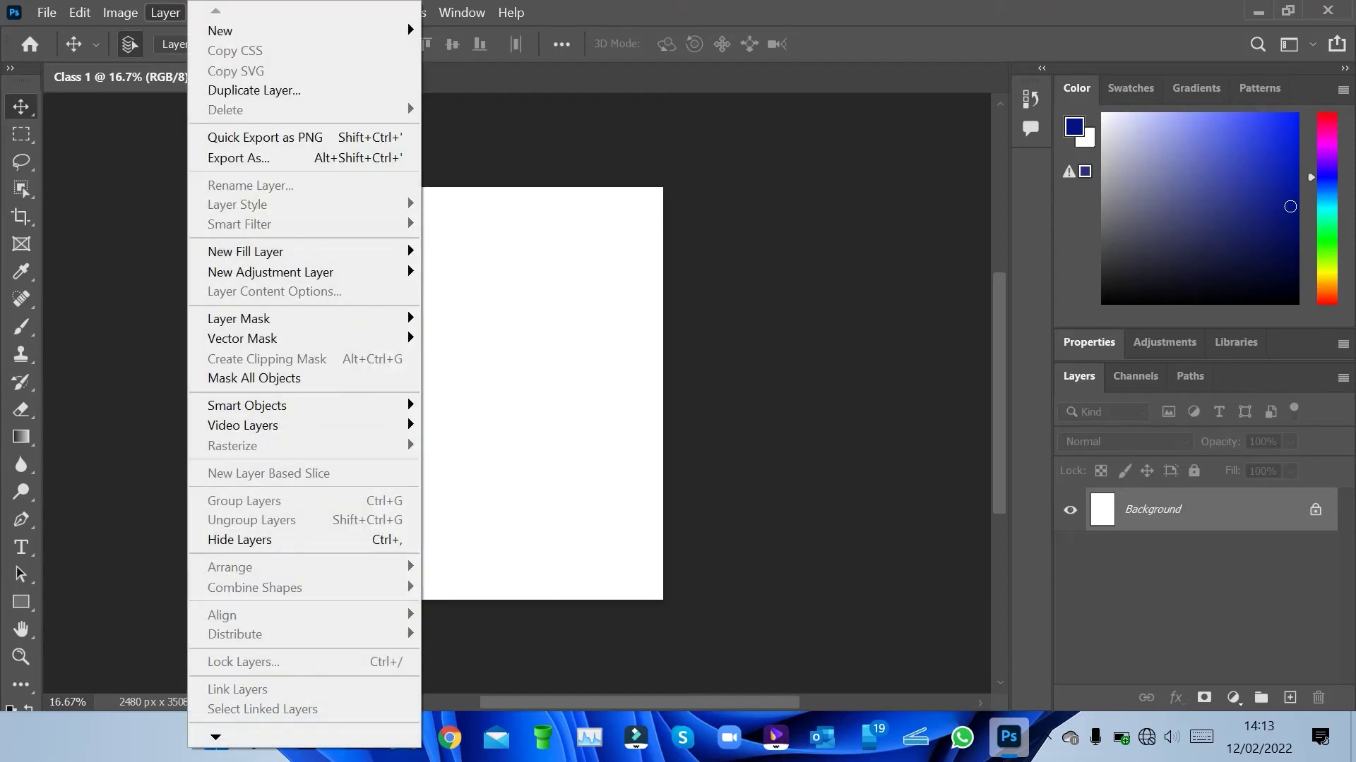
mouse_move(304, 251)
left_click(164, 12)
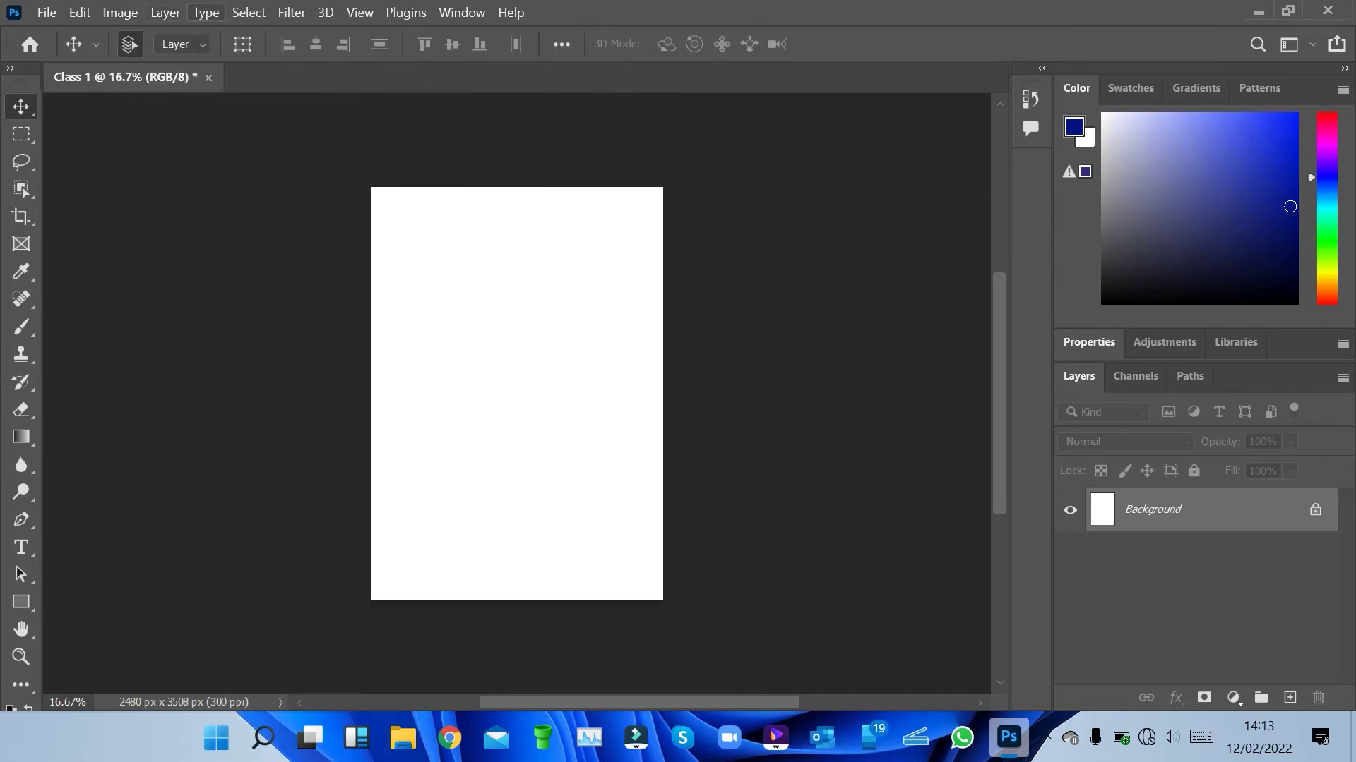
Look through the Type, Select, Filter and 3D commands without applying any.
left_click(206, 12)
mouse_move(249, 12)
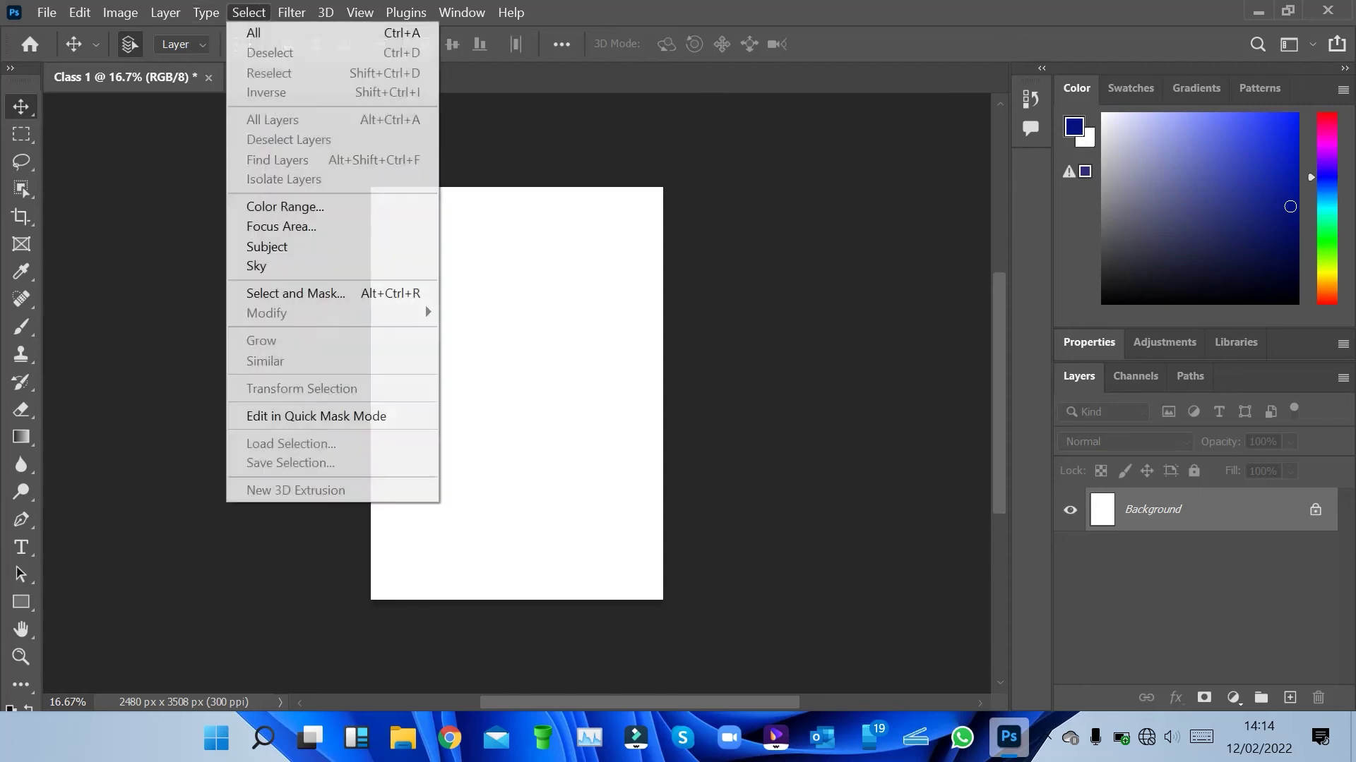
mouse_move(206, 12)
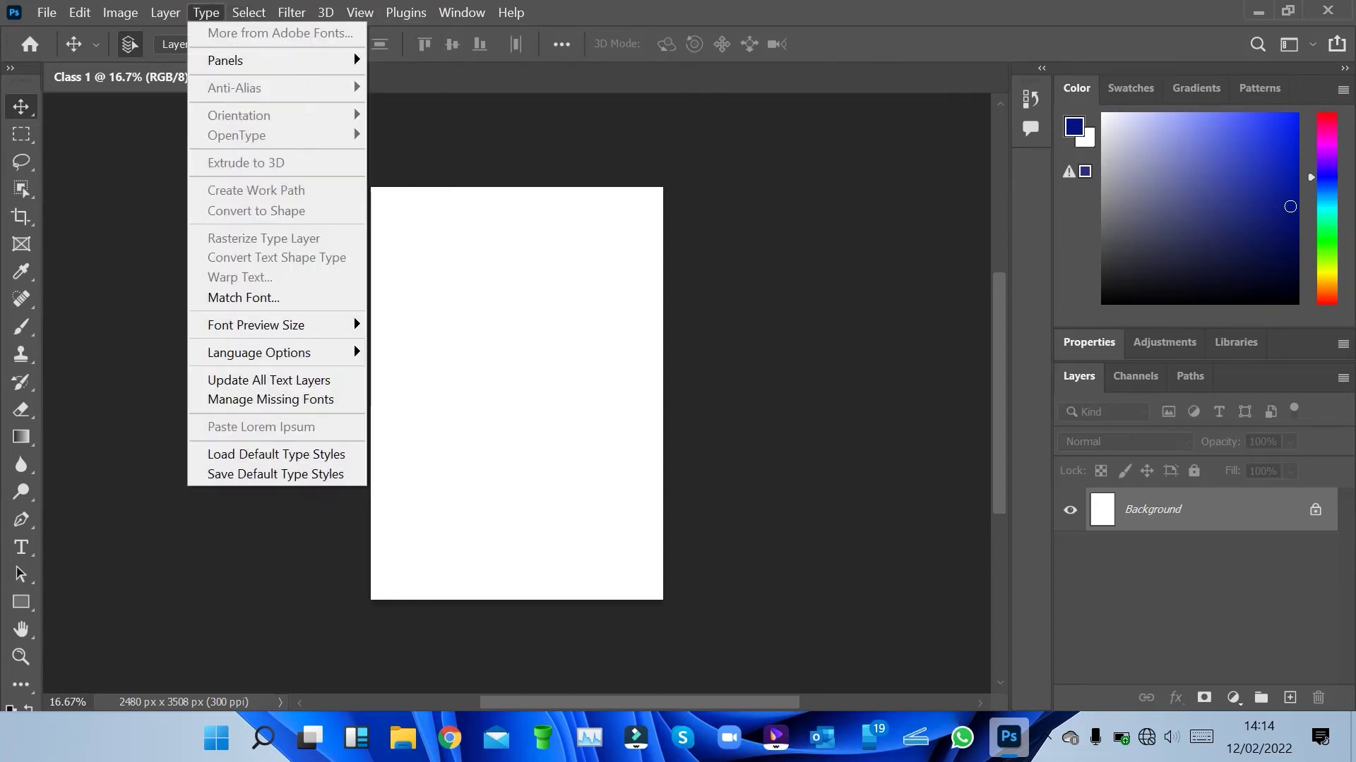
key("Right")
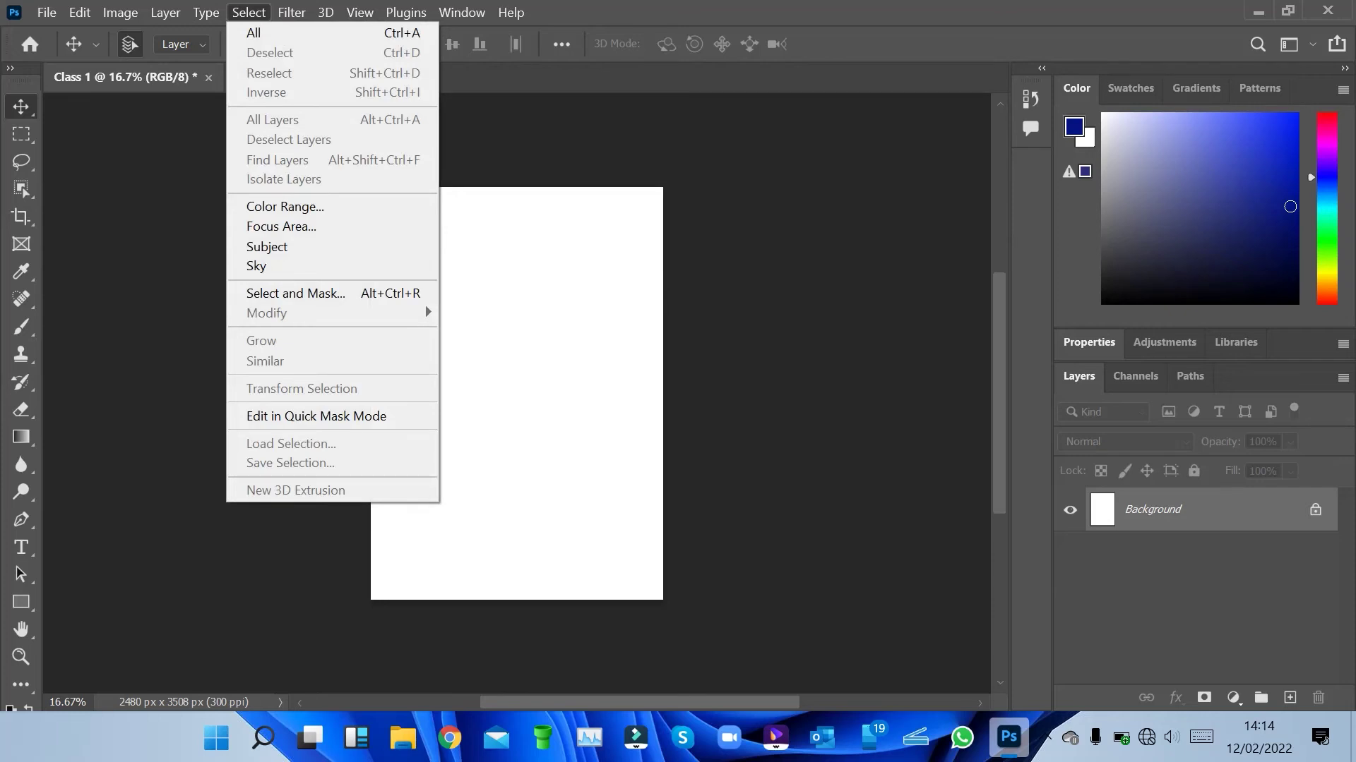
key("Right")
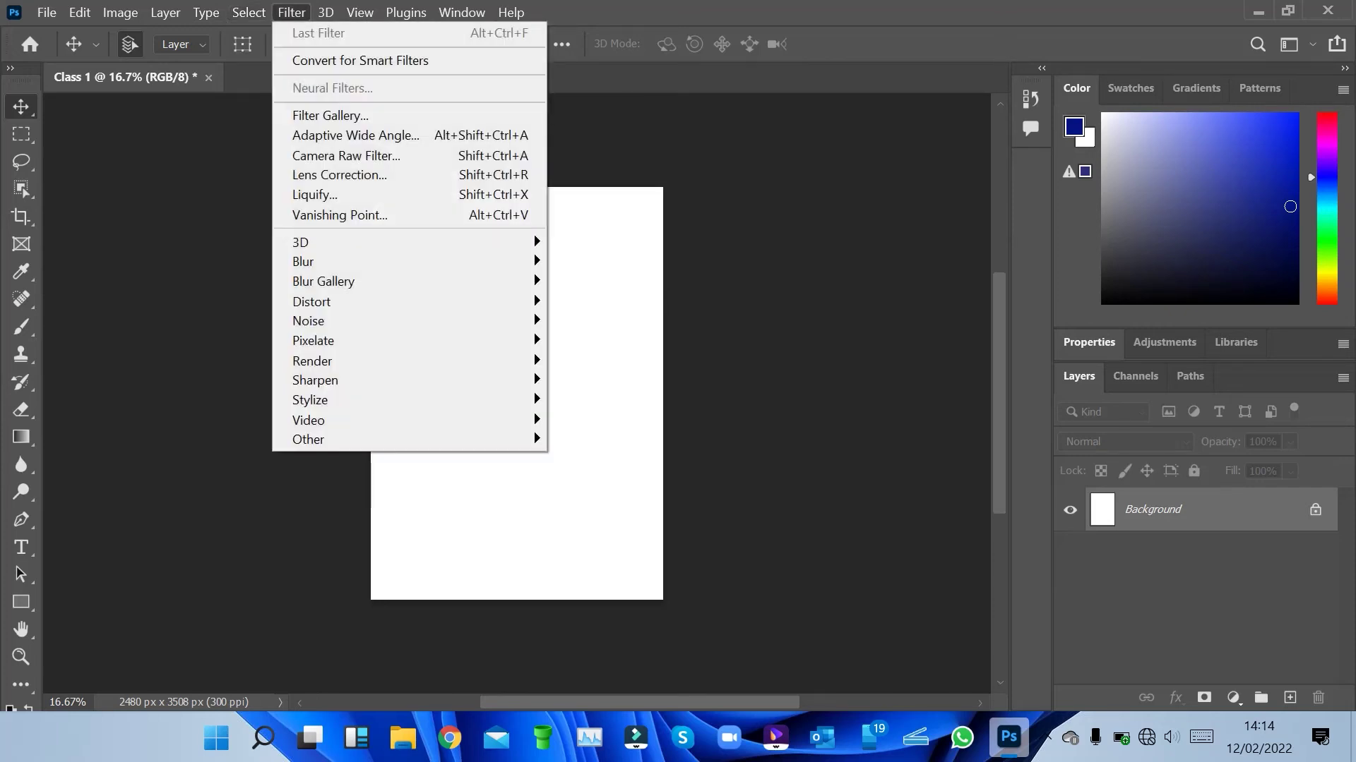
key("Right")
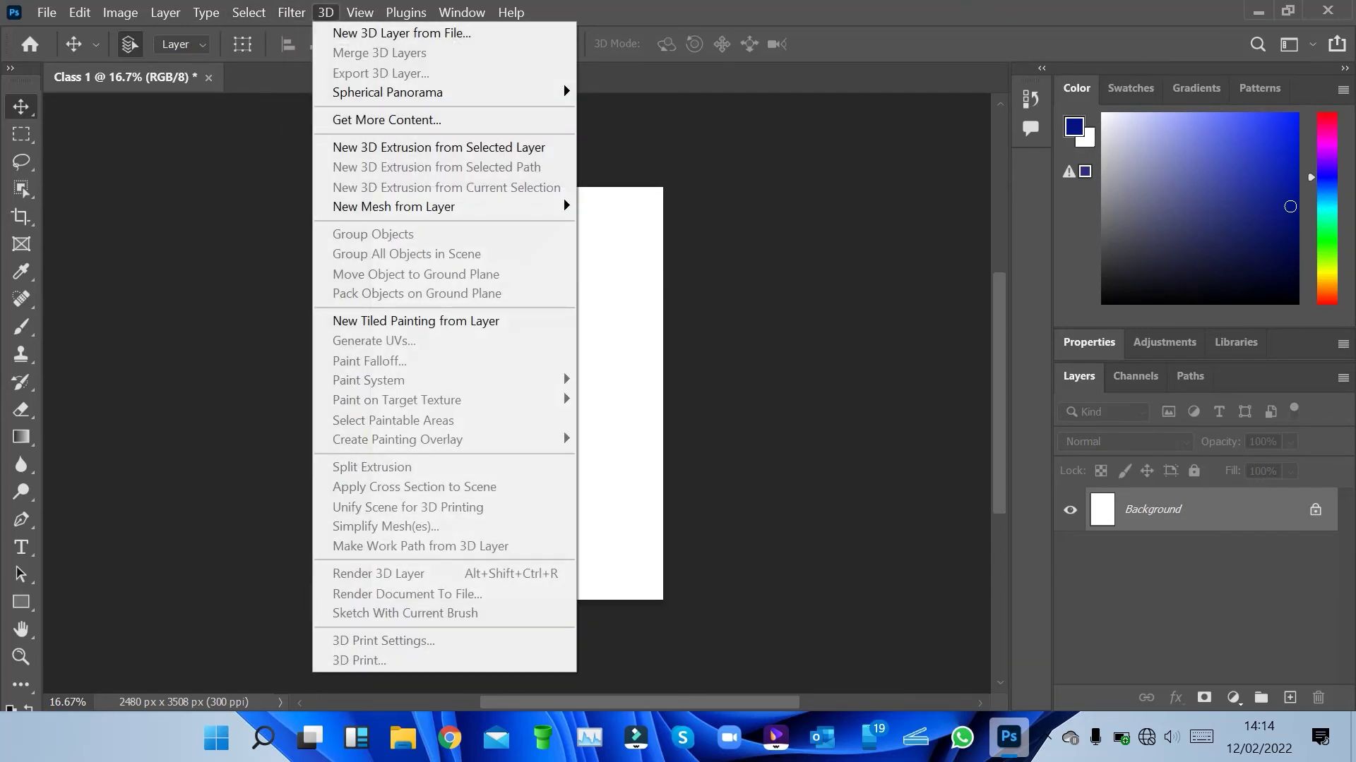
key("Left")
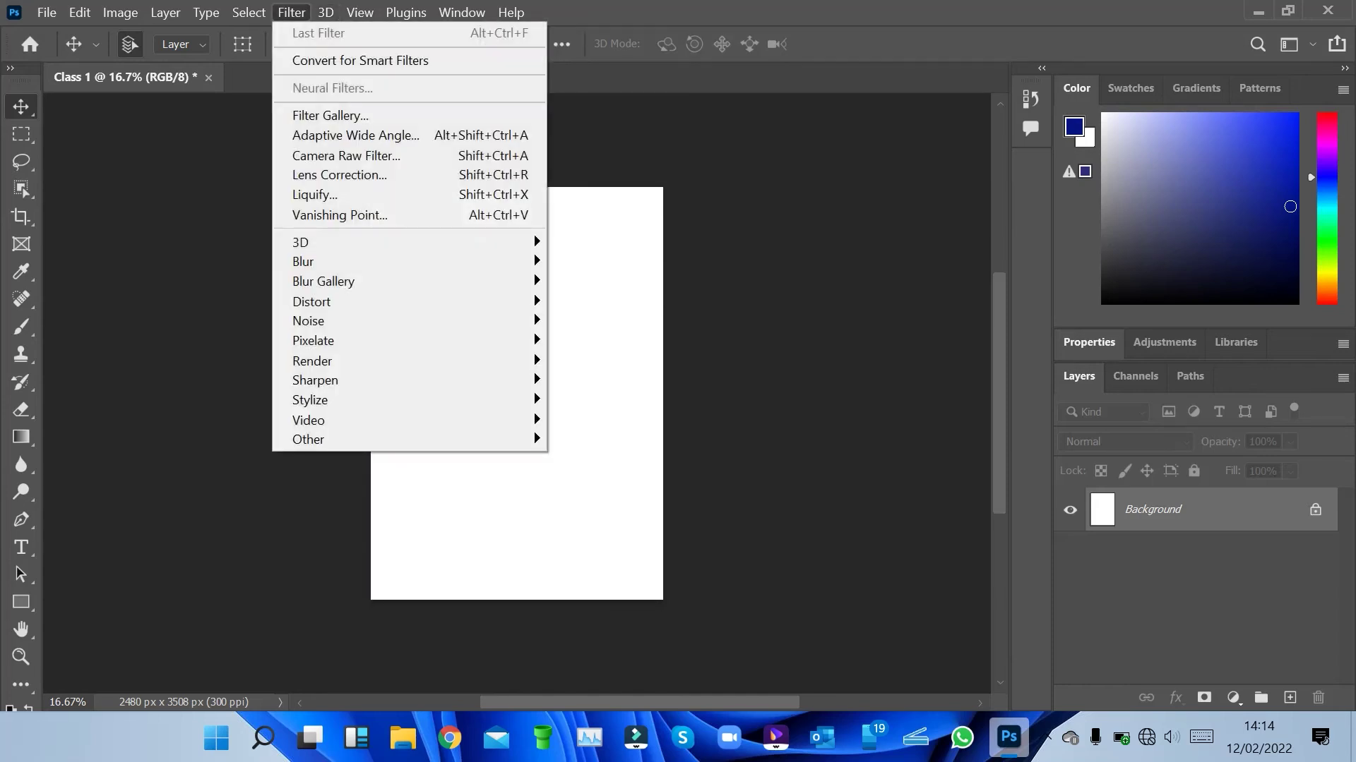
key("Right")
key("Left")
key("Left")
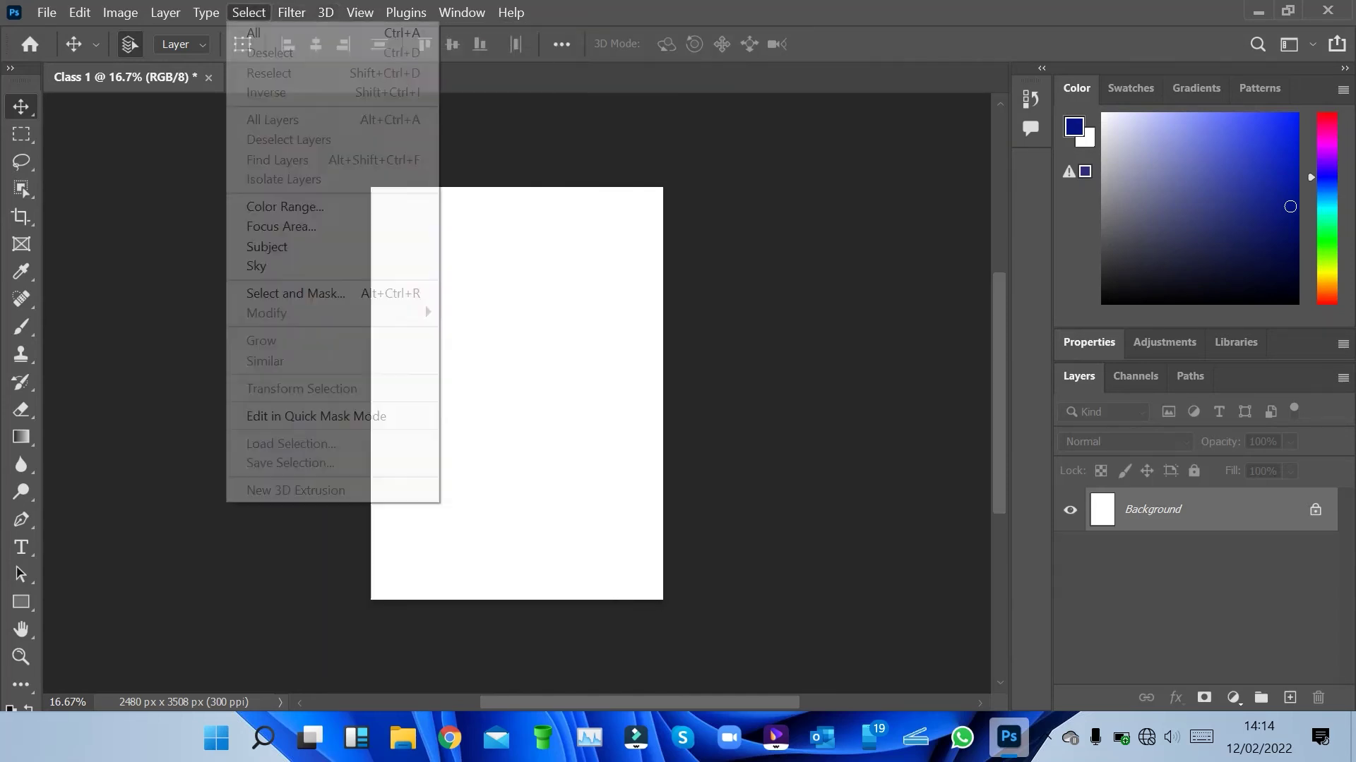
Examine the filter categories, such as Noise, Render, Sharpen and Stylize, without applying a filter.
key("Right")
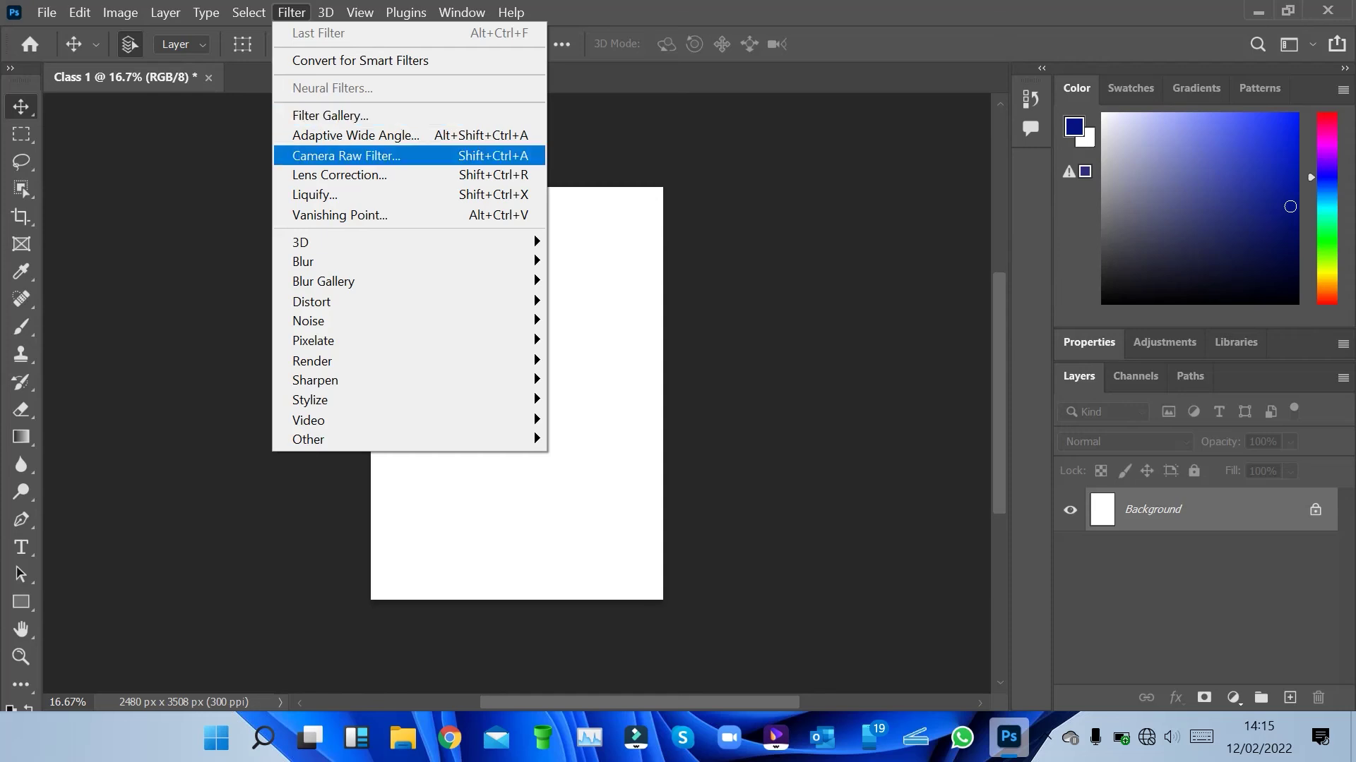
mouse_move(353, 242)
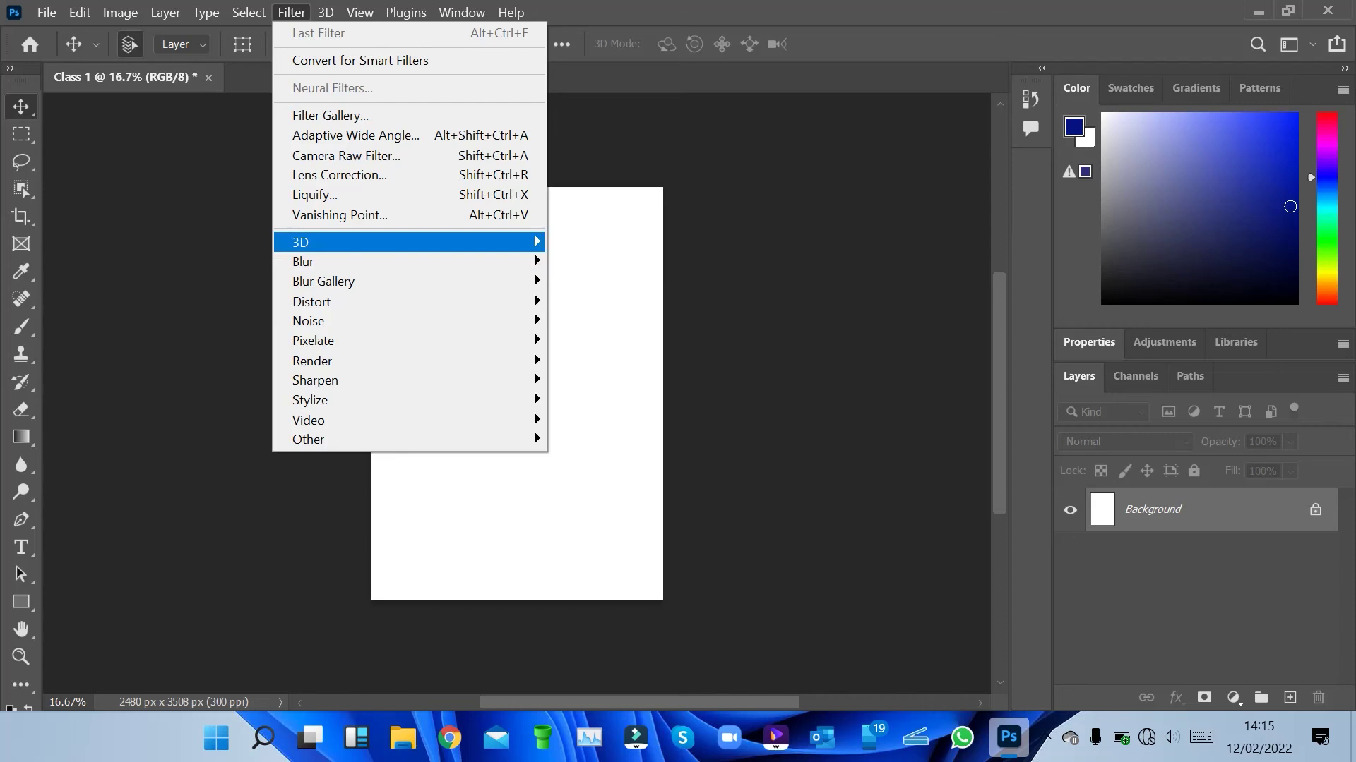
mouse_move(325, 262)
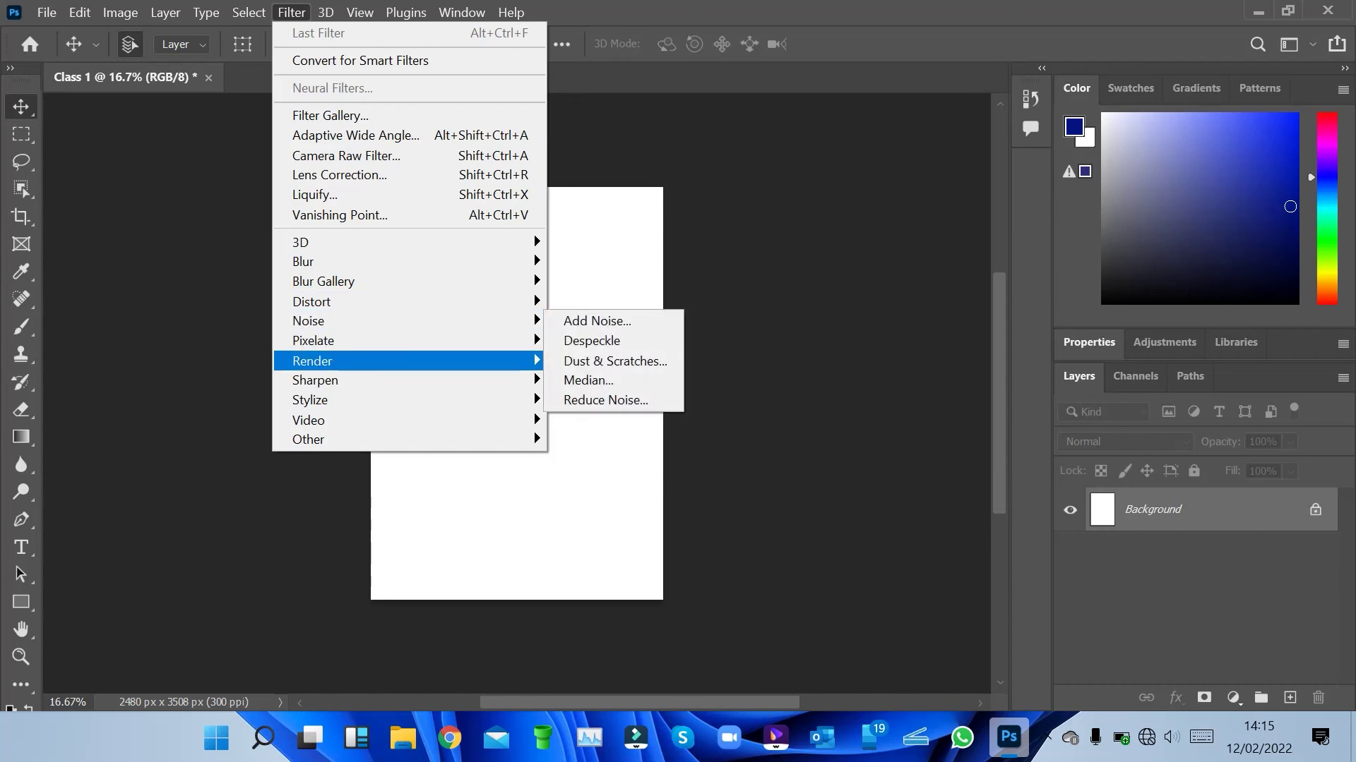
mouse_move(318, 361)
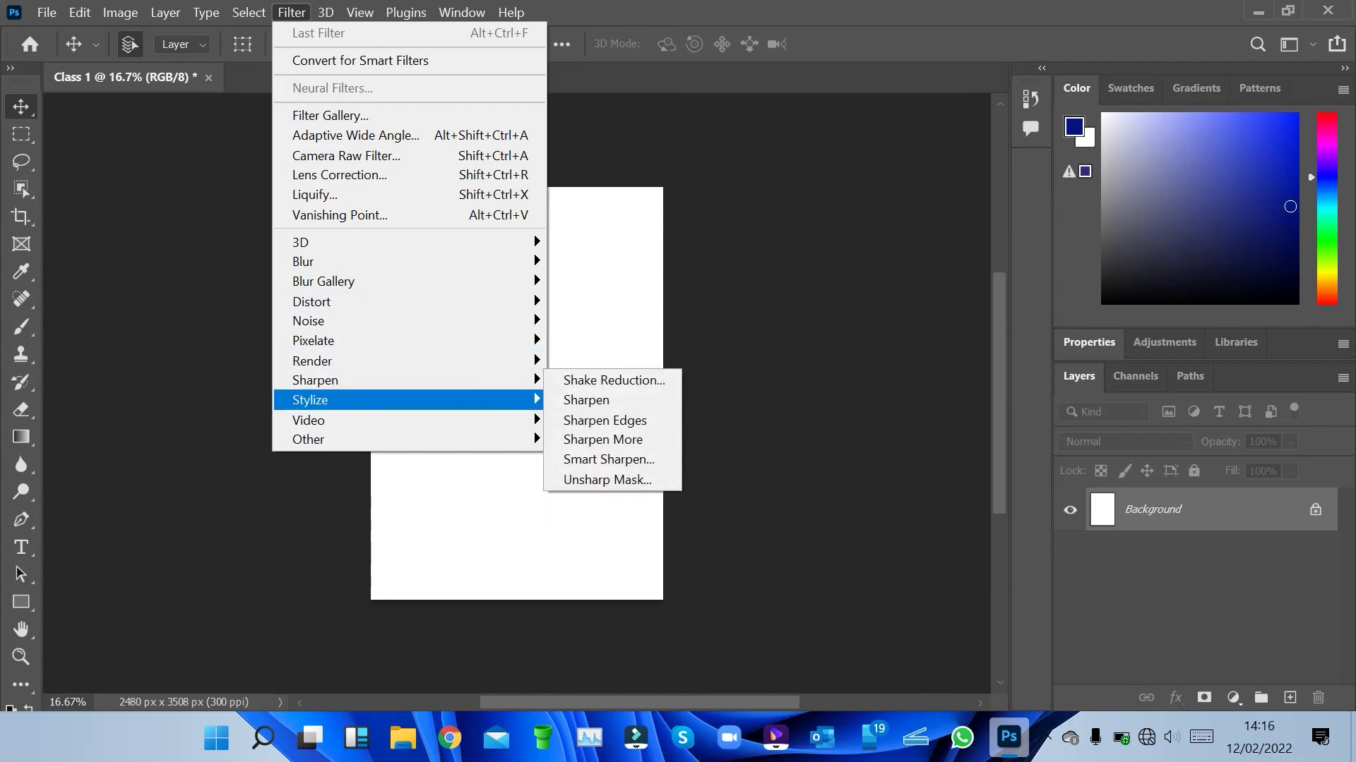
mouse_move(318, 400)
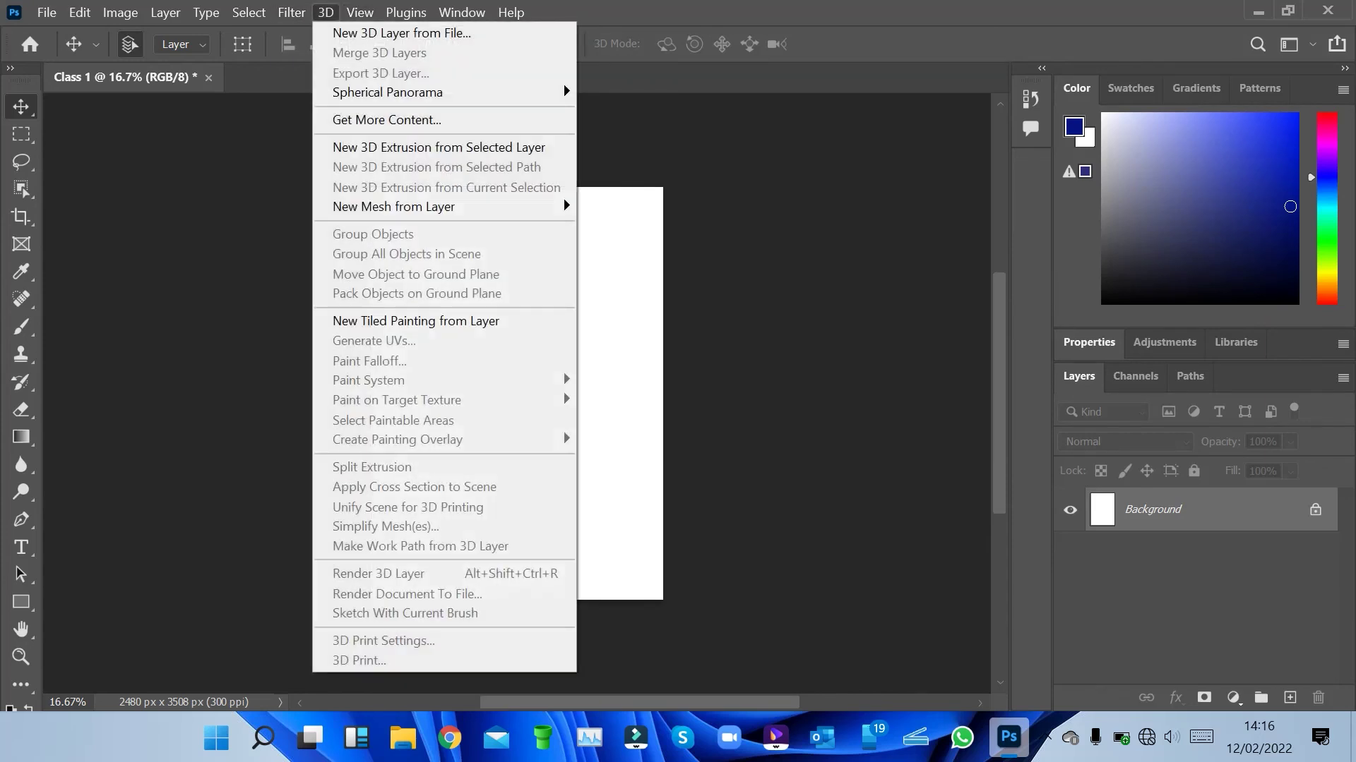
Look through the View, Plugins and Window commands without changing any display option.
left_click(360, 12)
left_click(360, 12)
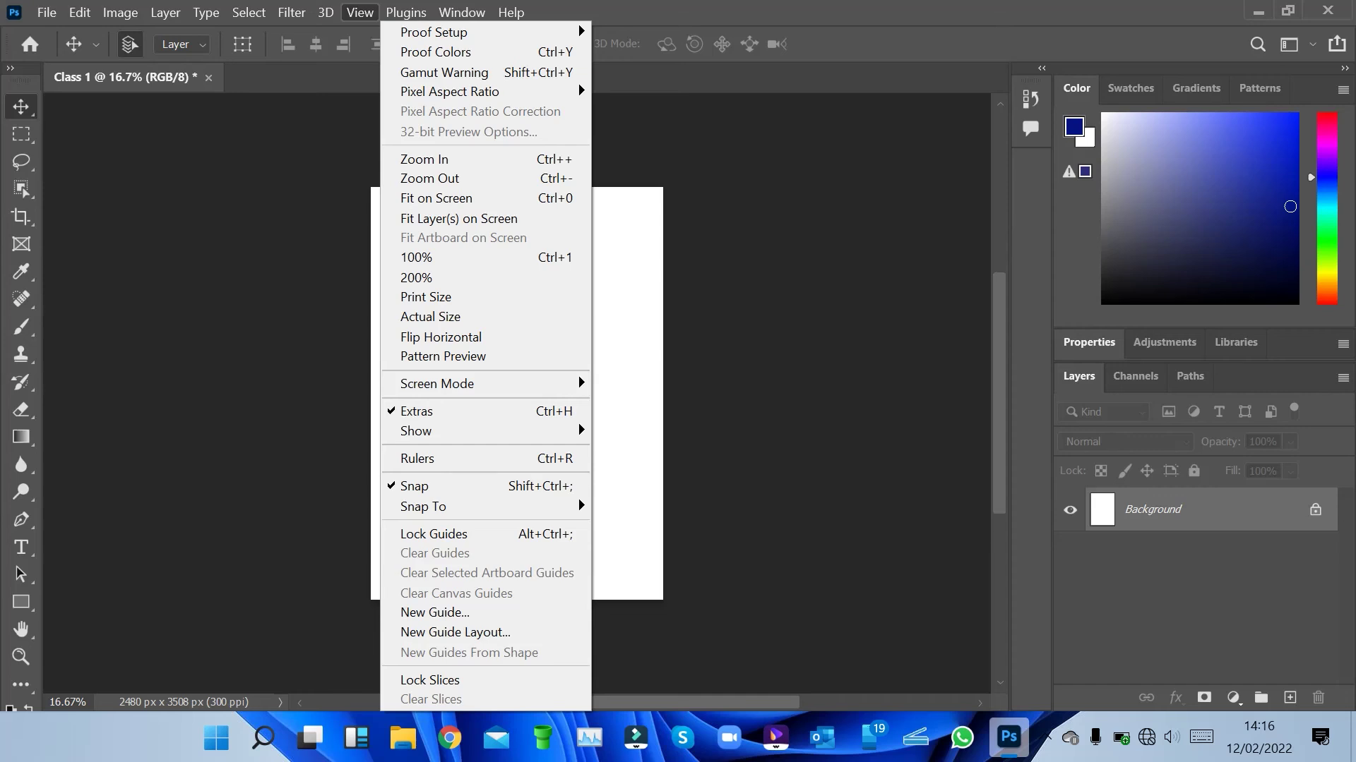
mouse_move(461, 12)
key("Escape")
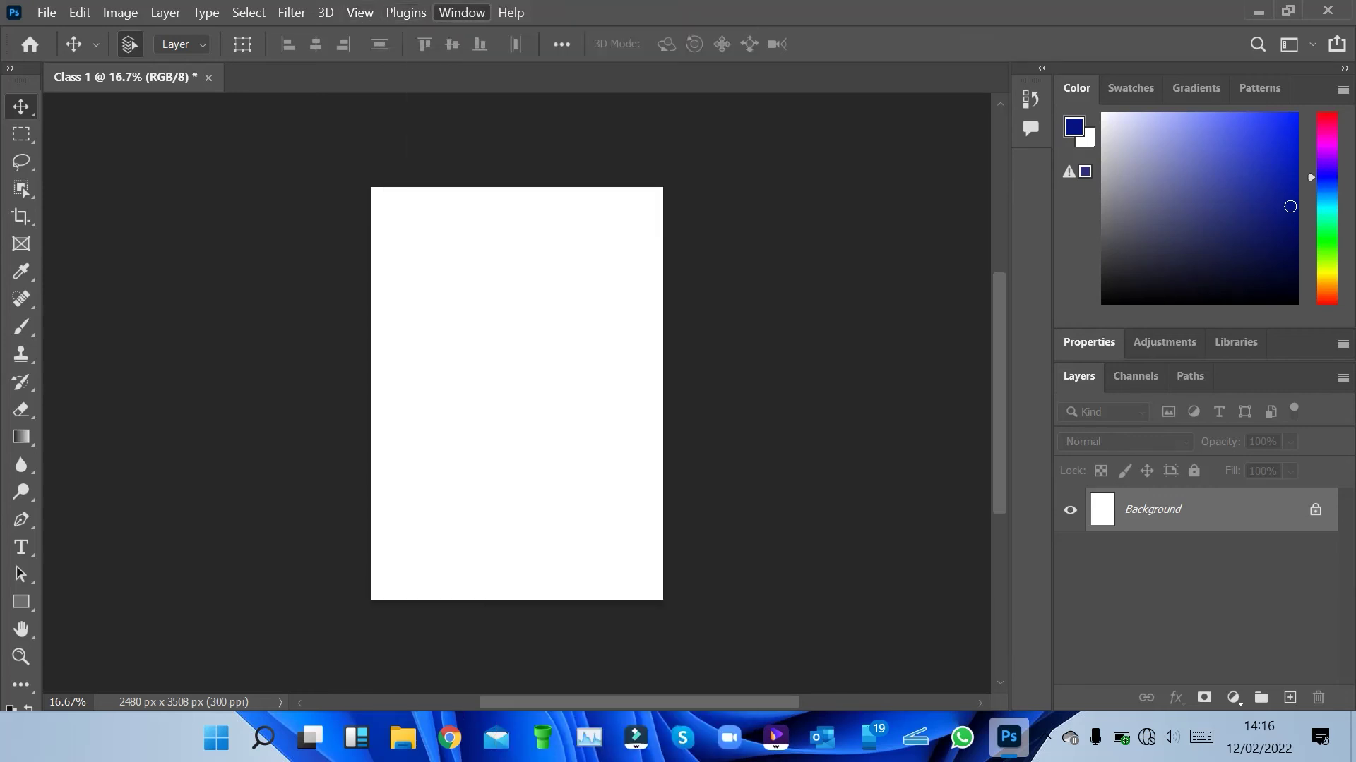
key("Down")
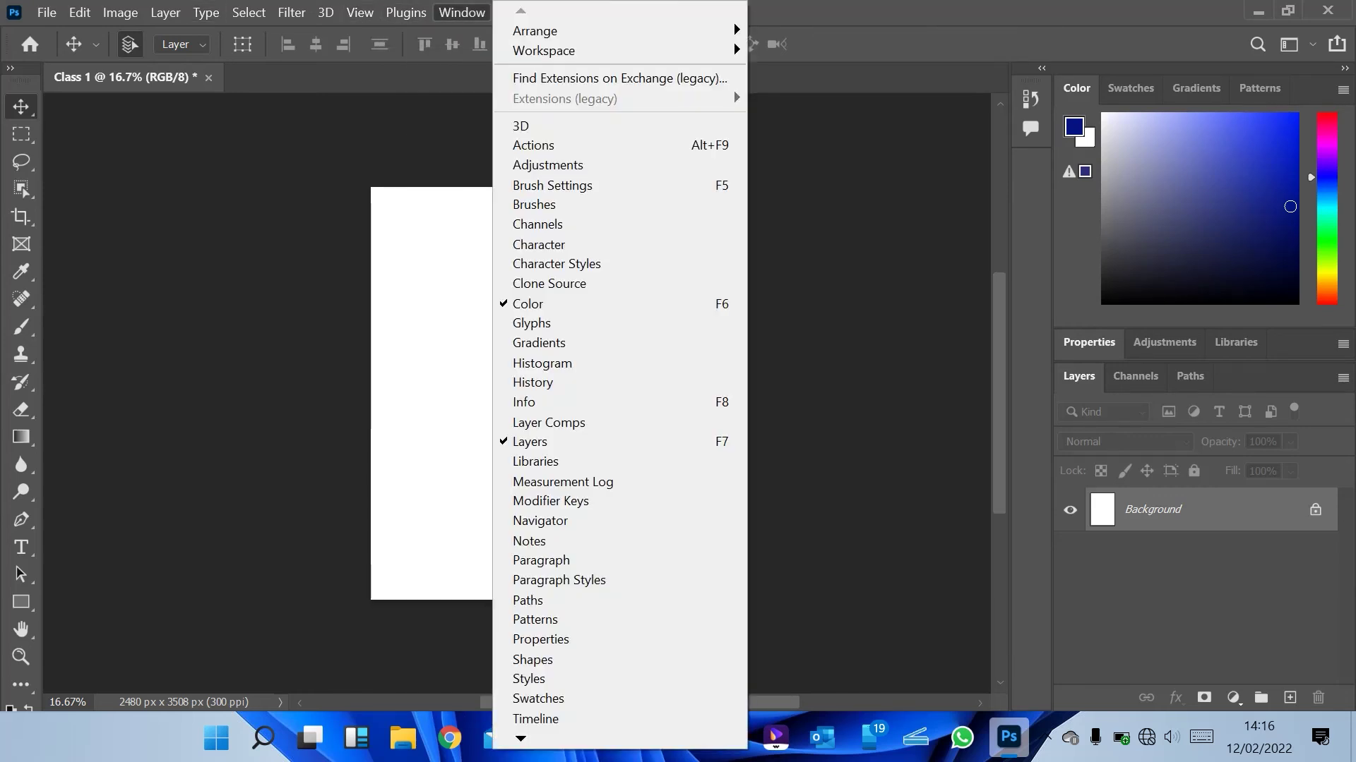
key("Left")
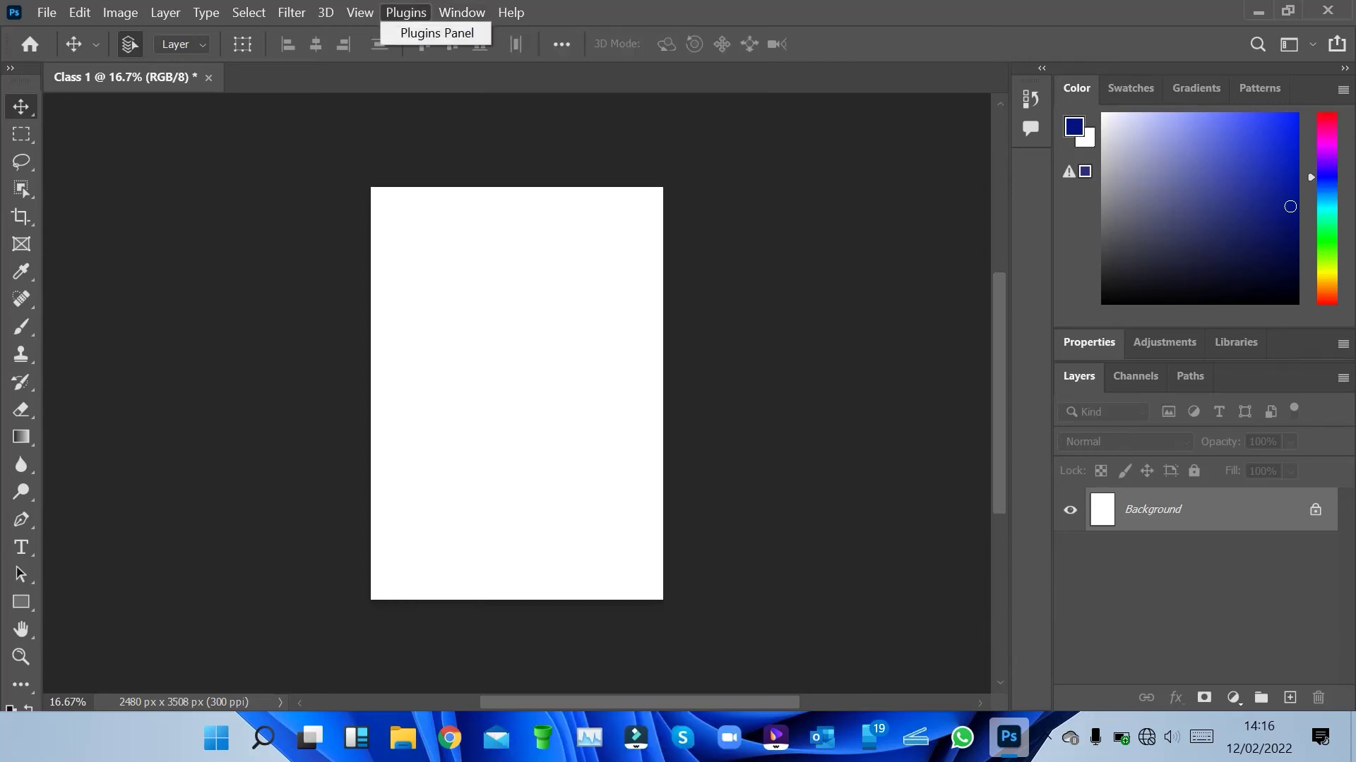
key("Right")
key("Right")
key("Left")
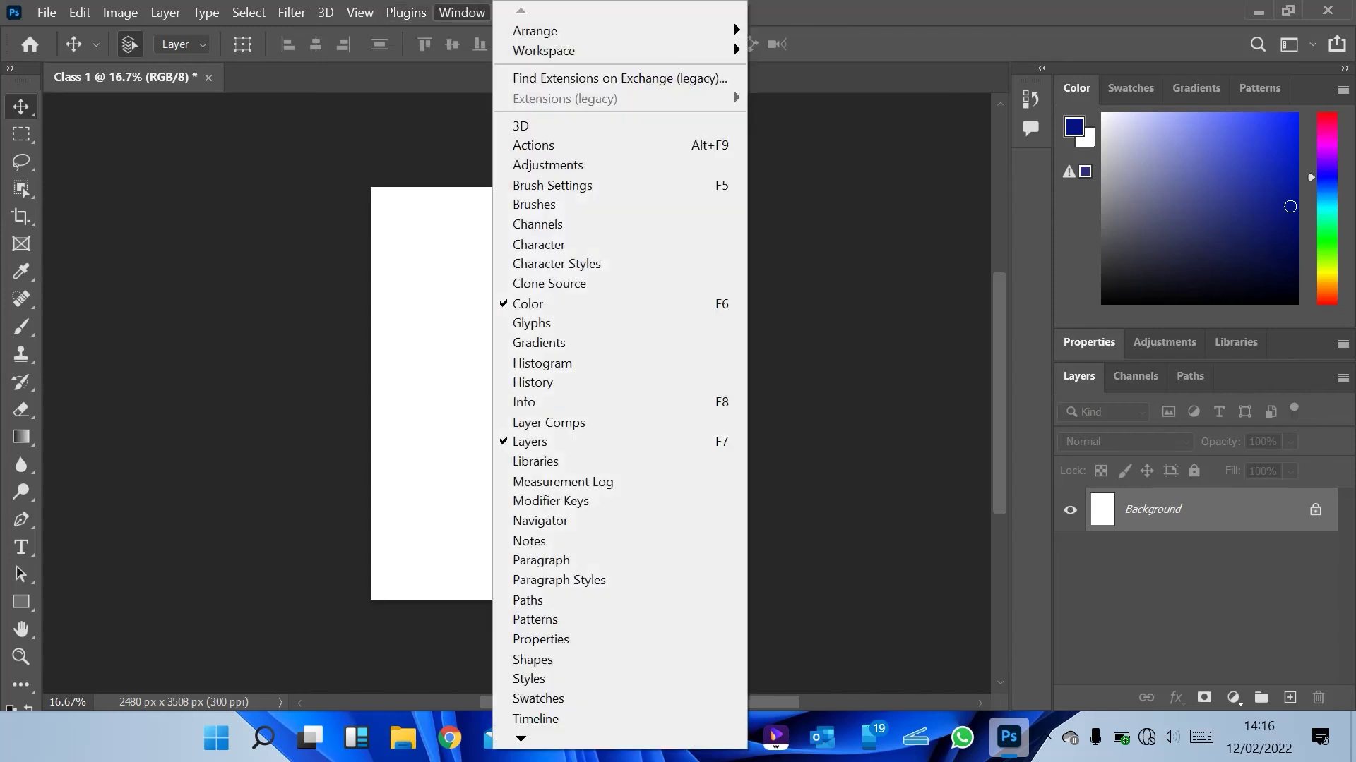
Show the Brushes panel in the workspace.
key("Down")
key("Down")
key("Down")
key("Down")
key("Down")
key("Down")
key("Down")
key("Down")
key("Down")
key("Return")
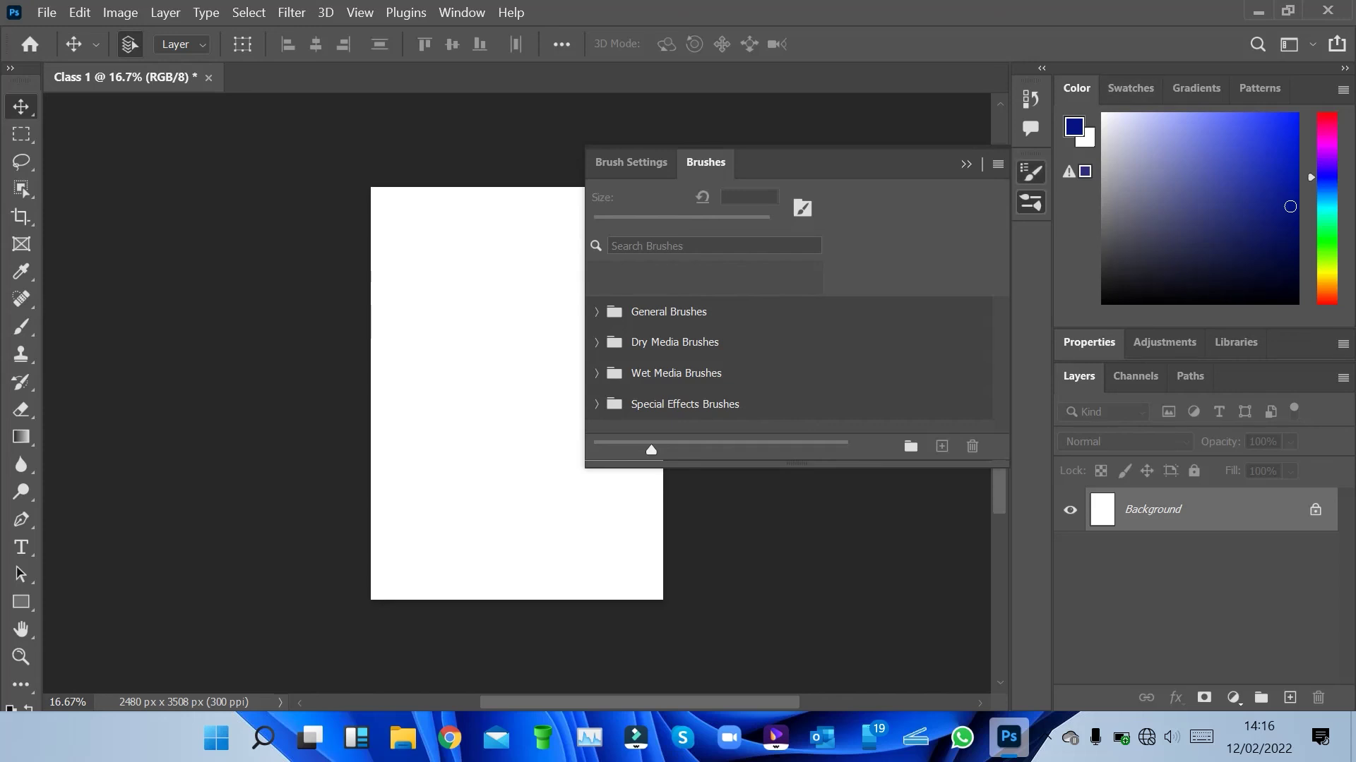
View the Brush Settings options and collapse the brush panel group back to icons.
left_click(629, 163)
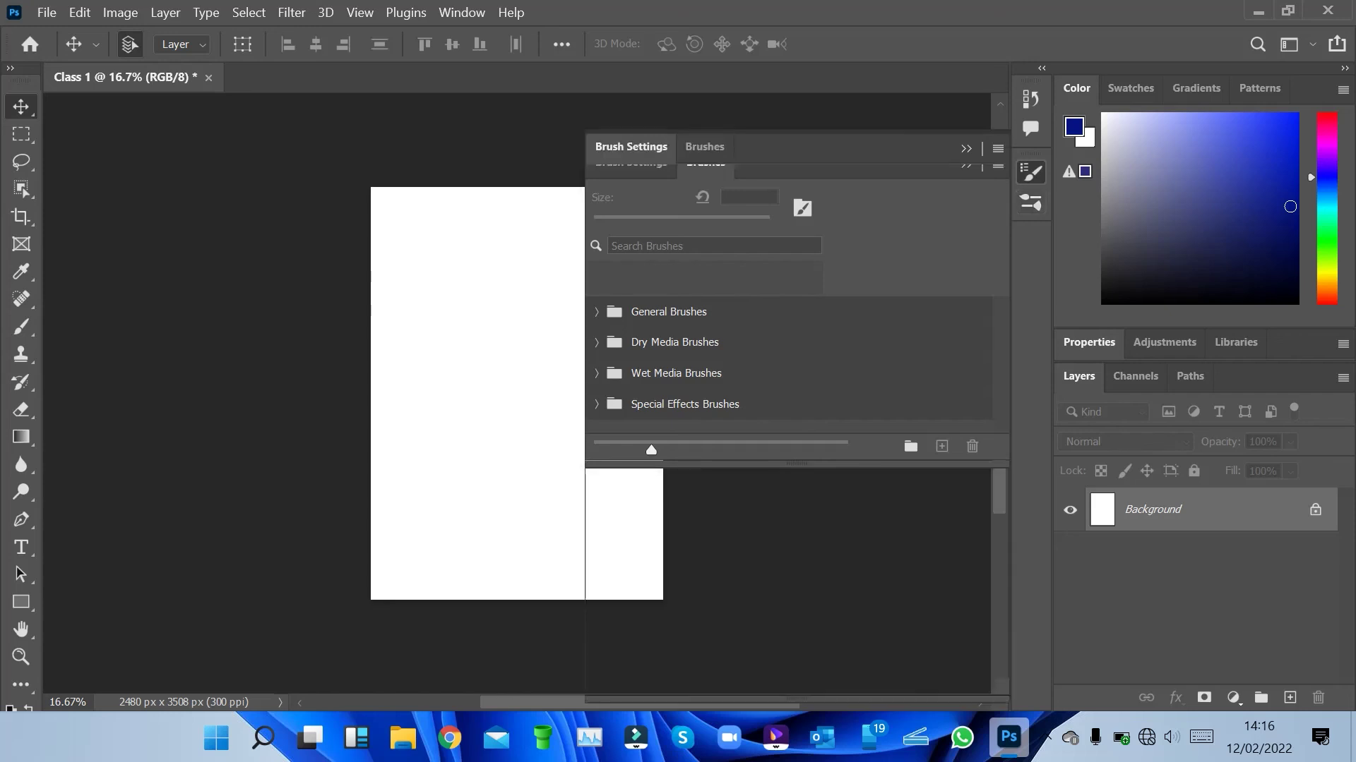
left_click(461, 12)
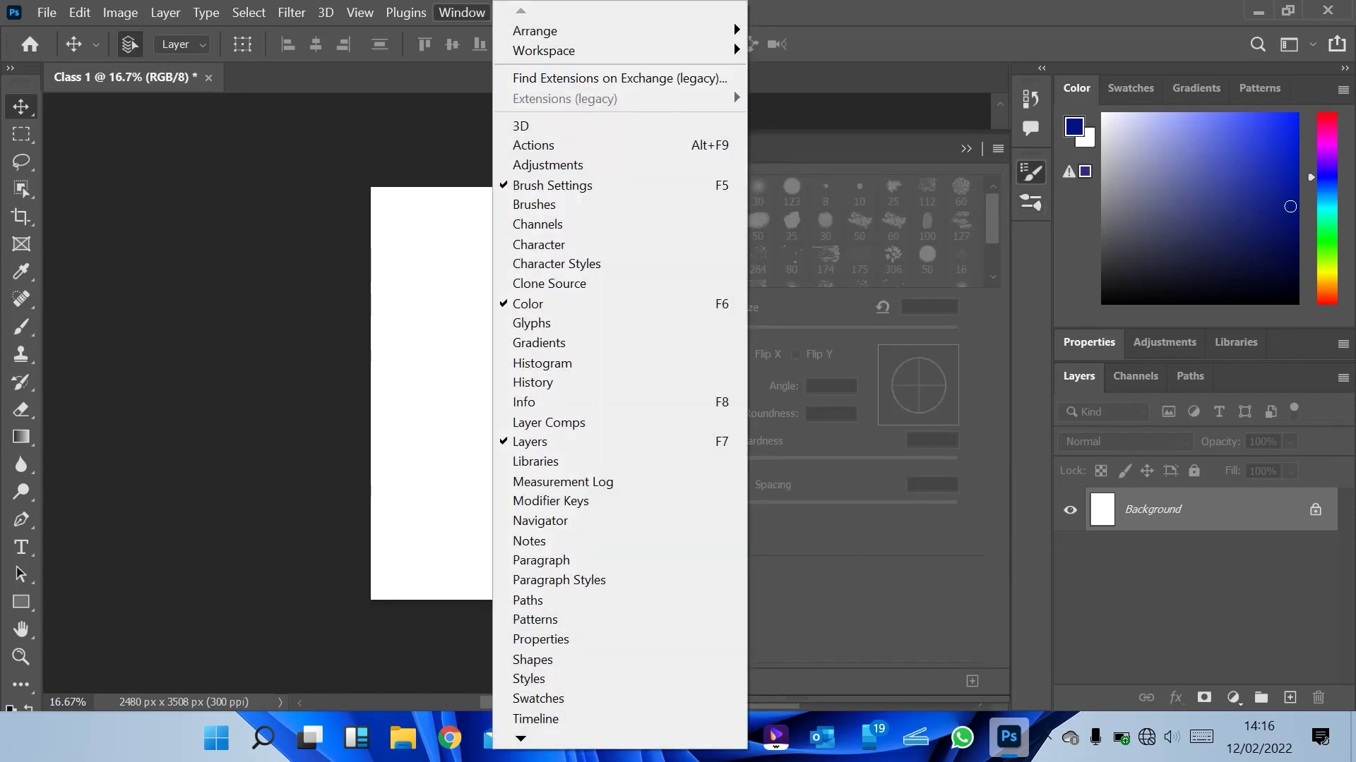
key("Escape")
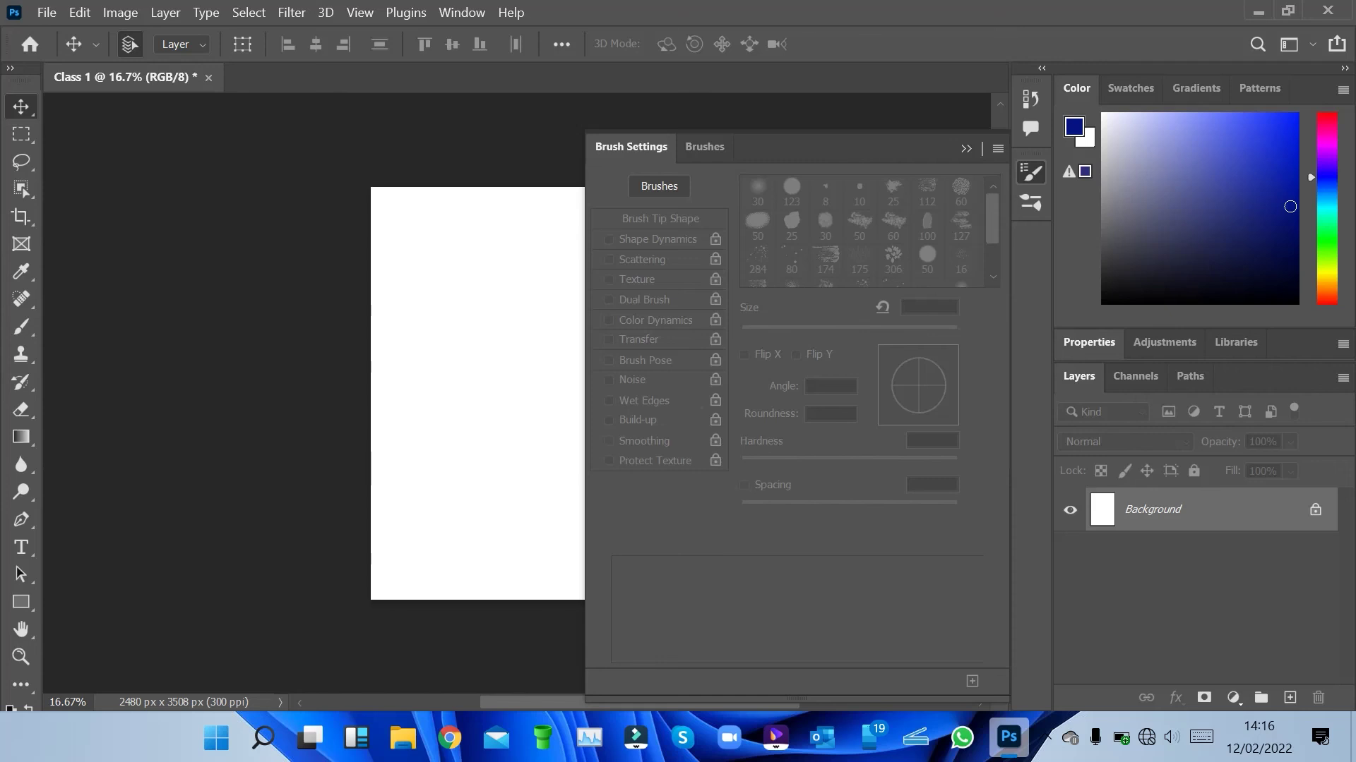
left_click(966, 149)
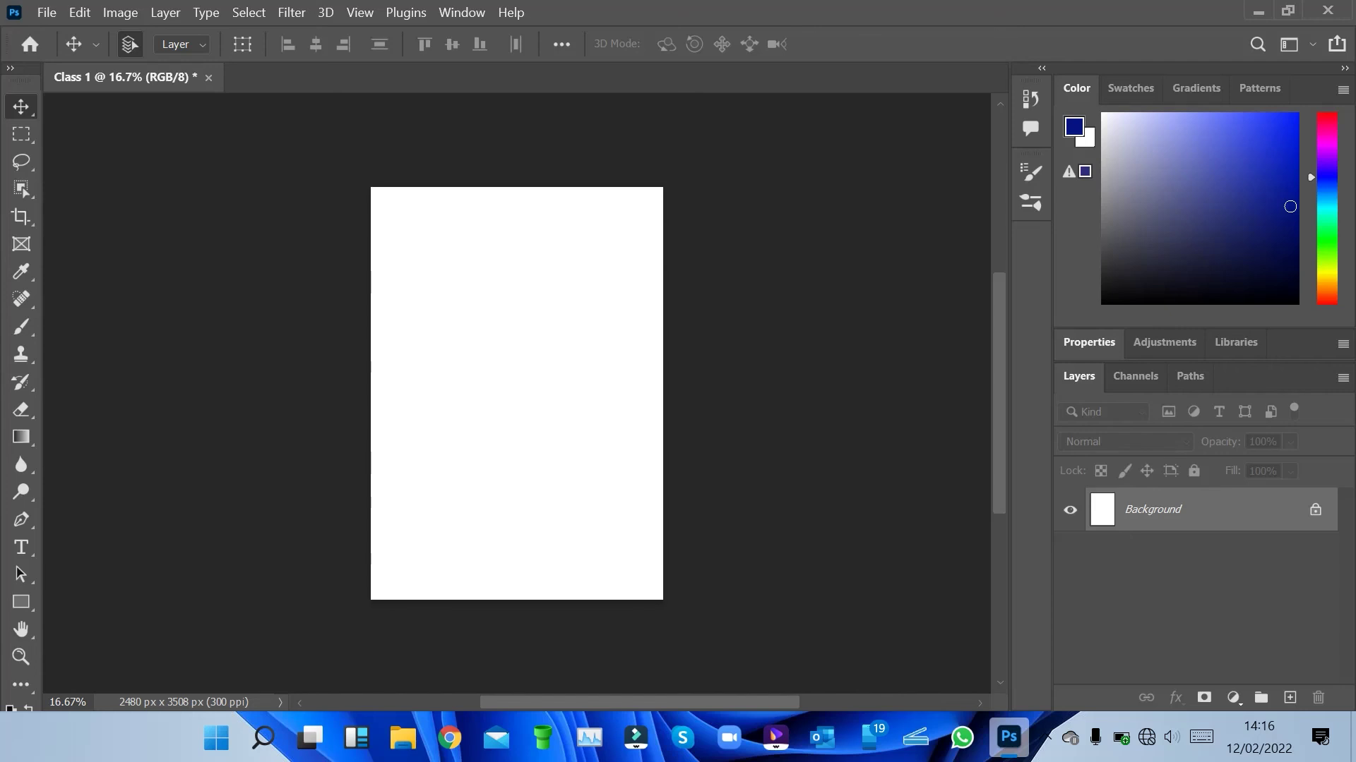
Choose the Move Tool from the tool group it shares with the Artboard Tool.
key("alt")
key("ctrl+plus")
scroll(516, 393, "up", 3)
scroll(517, 393, "down", 3)
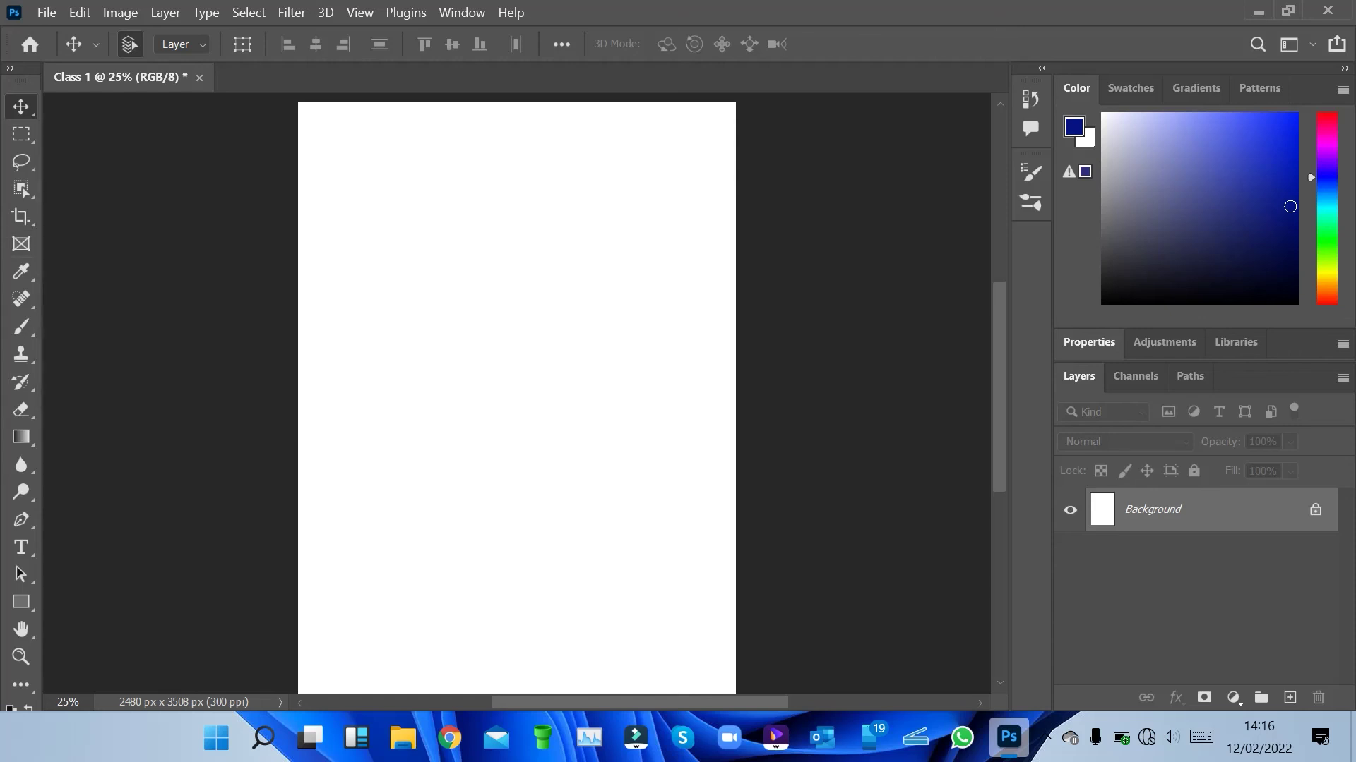
right_click(20, 106)
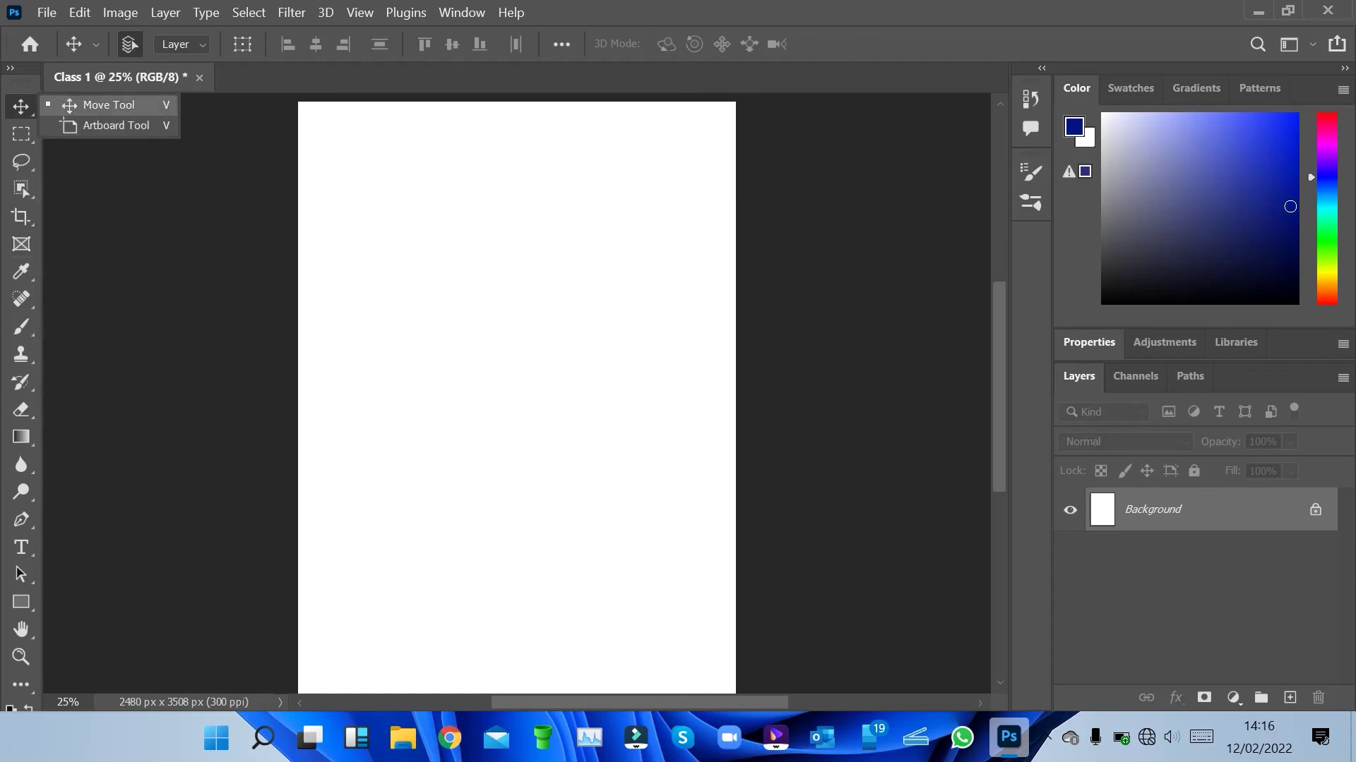
left_click(108, 105)
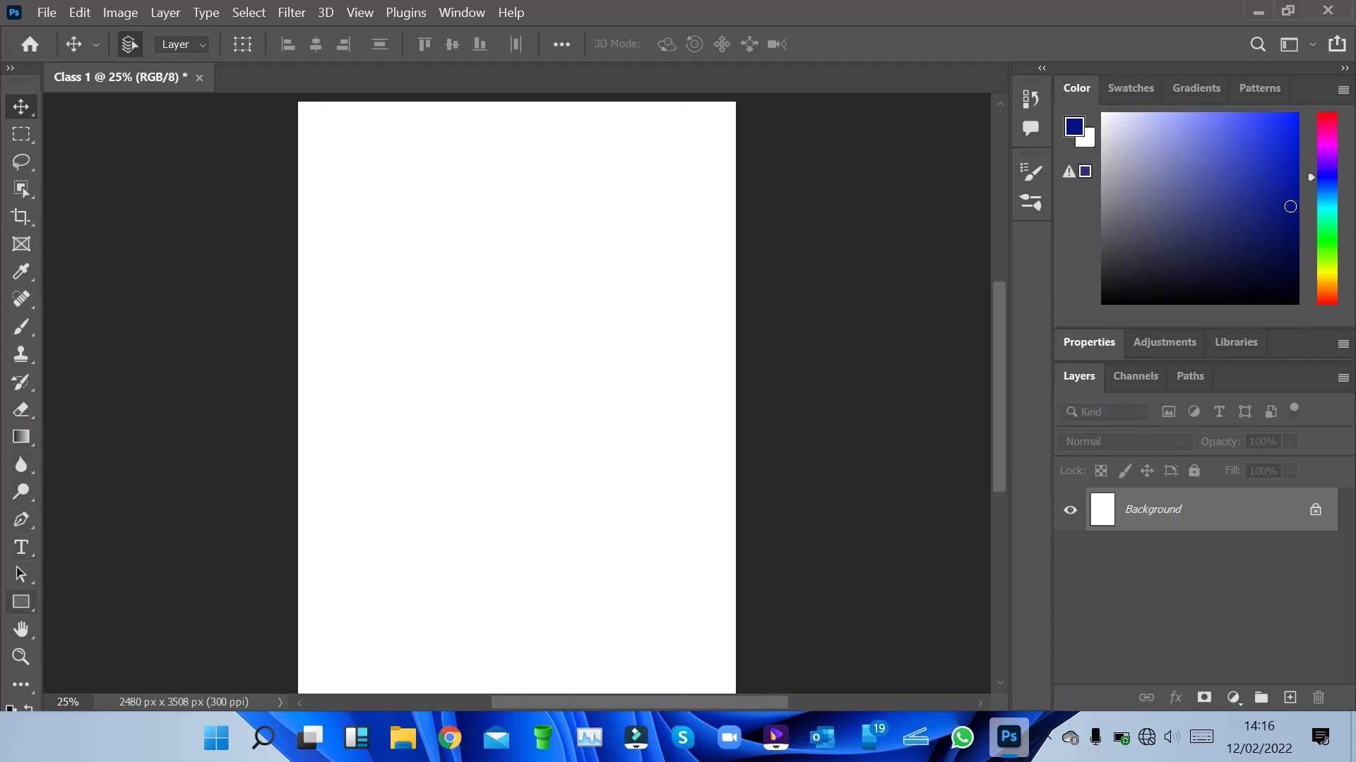
Draw a blue rectangle about 2067 px wide and 1137 px high across the upper part of the page with the Rectangle Tool.
left_click(21, 602)
right_click(21, 602)
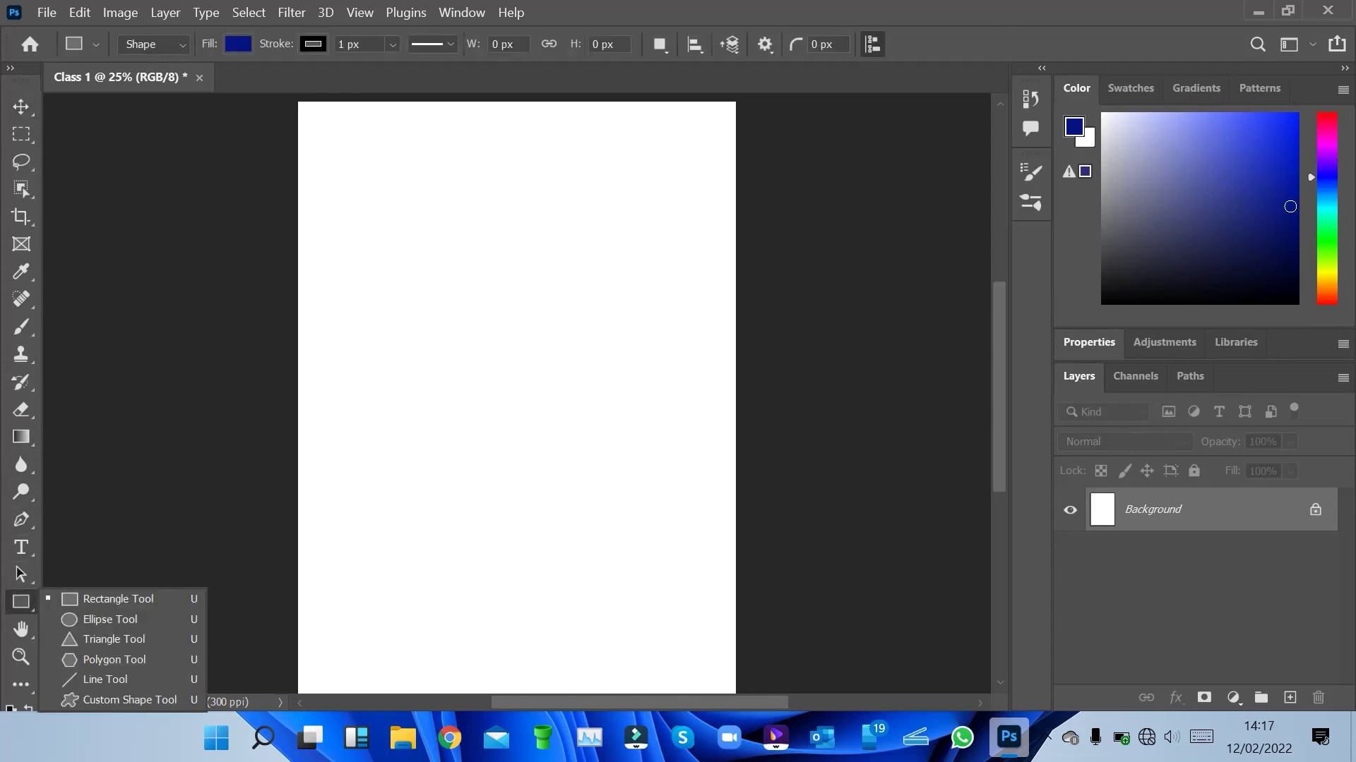
left_click_drag(324, 145, 691, 346)
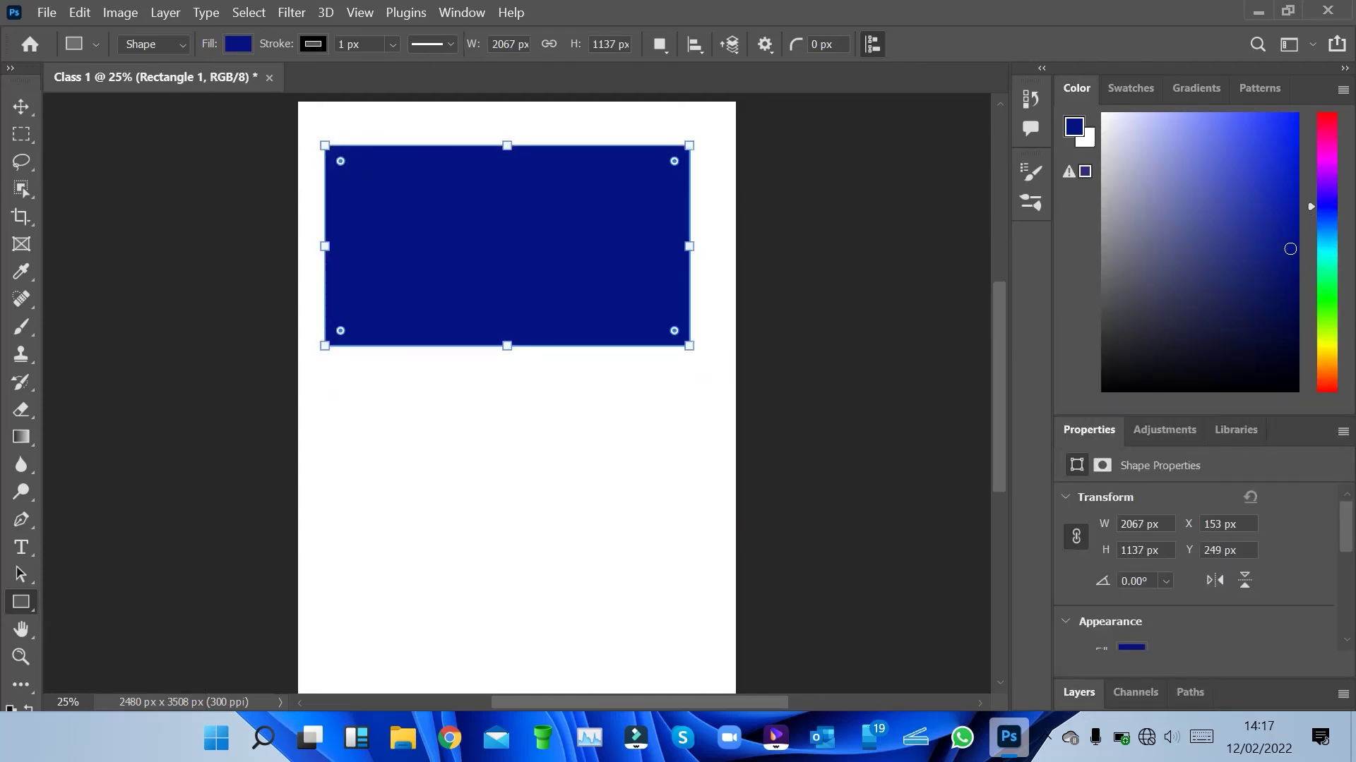
Move the blue rectangle down the page to about X 206.5 px, Y 1588.5 px, centred between the side edges.
key("v")
left_click_drag(519, 240, 543, 485)
left_click_drag(494, 426, 490, 431)
left_click_drag(477, 485, 514, 476)
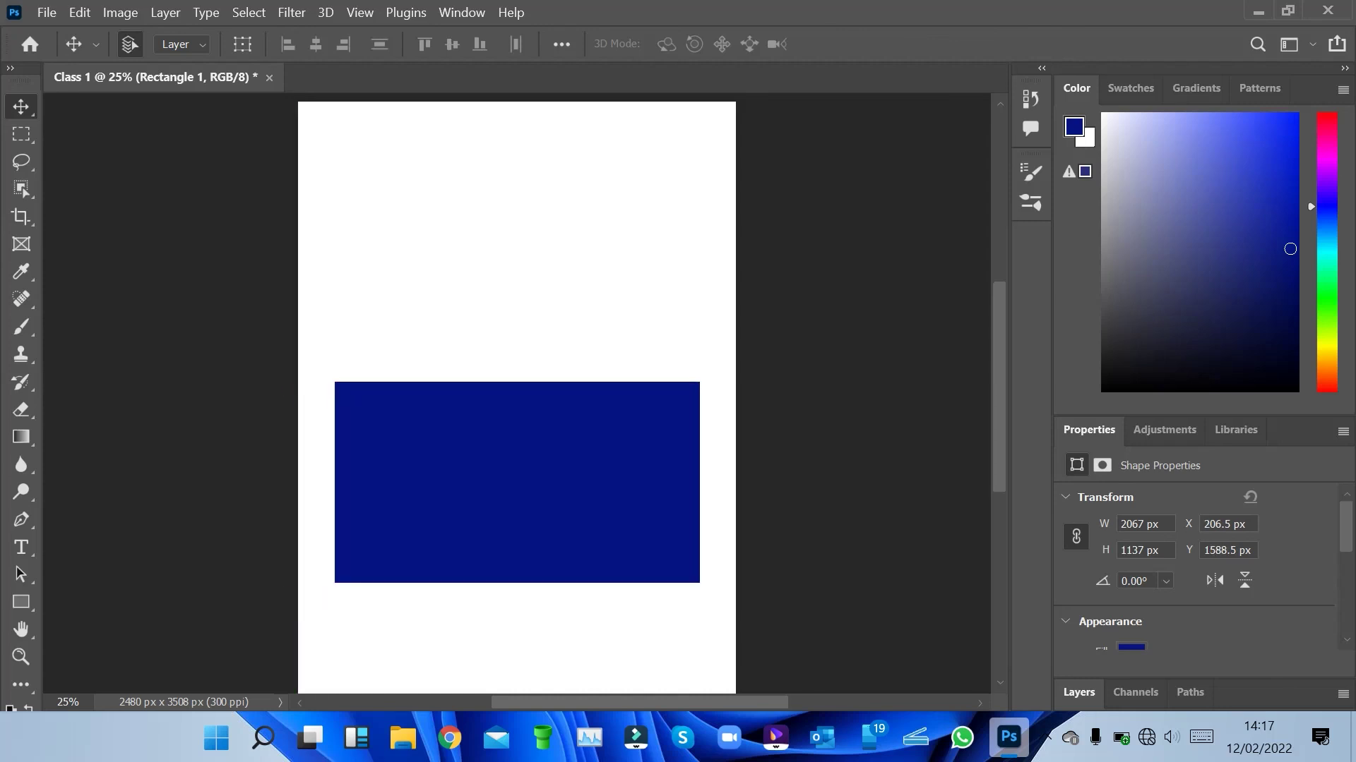
key("ctrl")
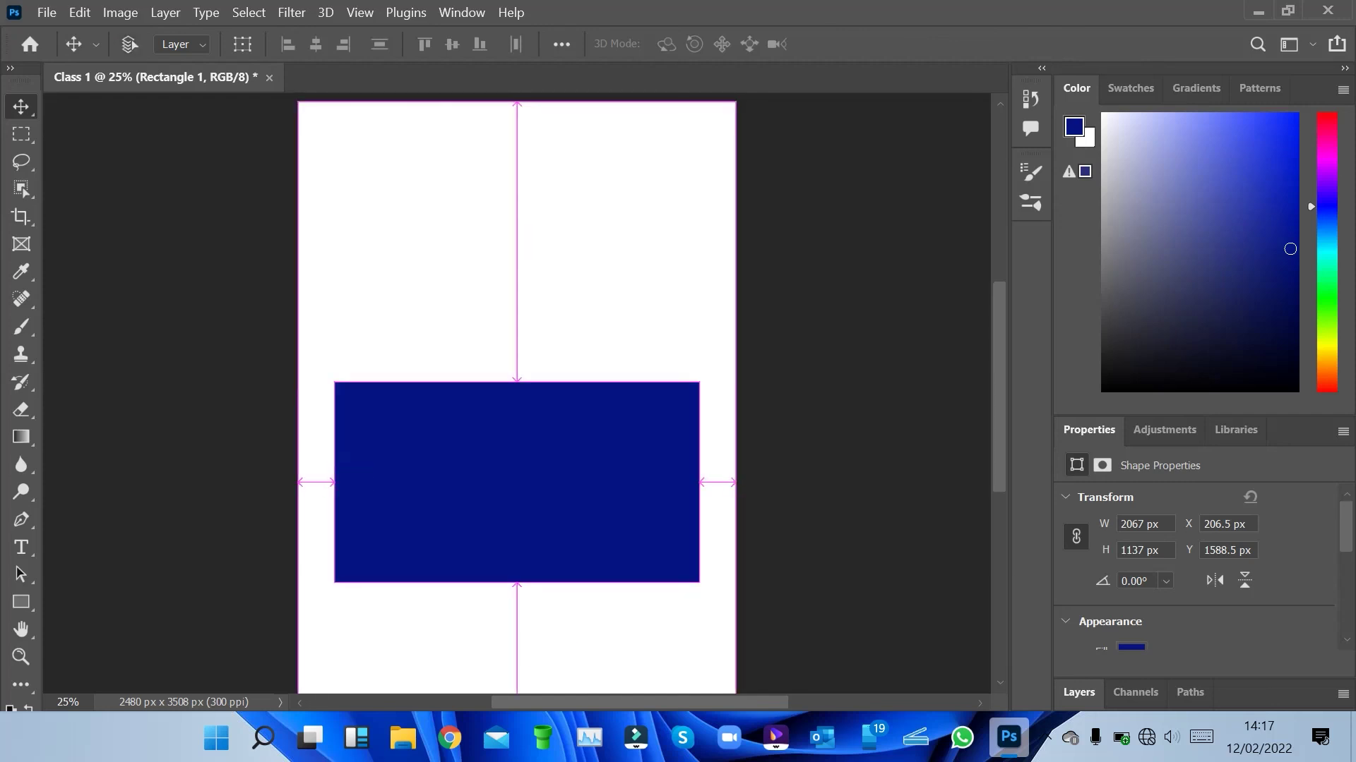
Free-transform the rectangle: scale it to about 57%, rotate it to about -92° and move it to the upper part of the page.
key("ctrl+t")
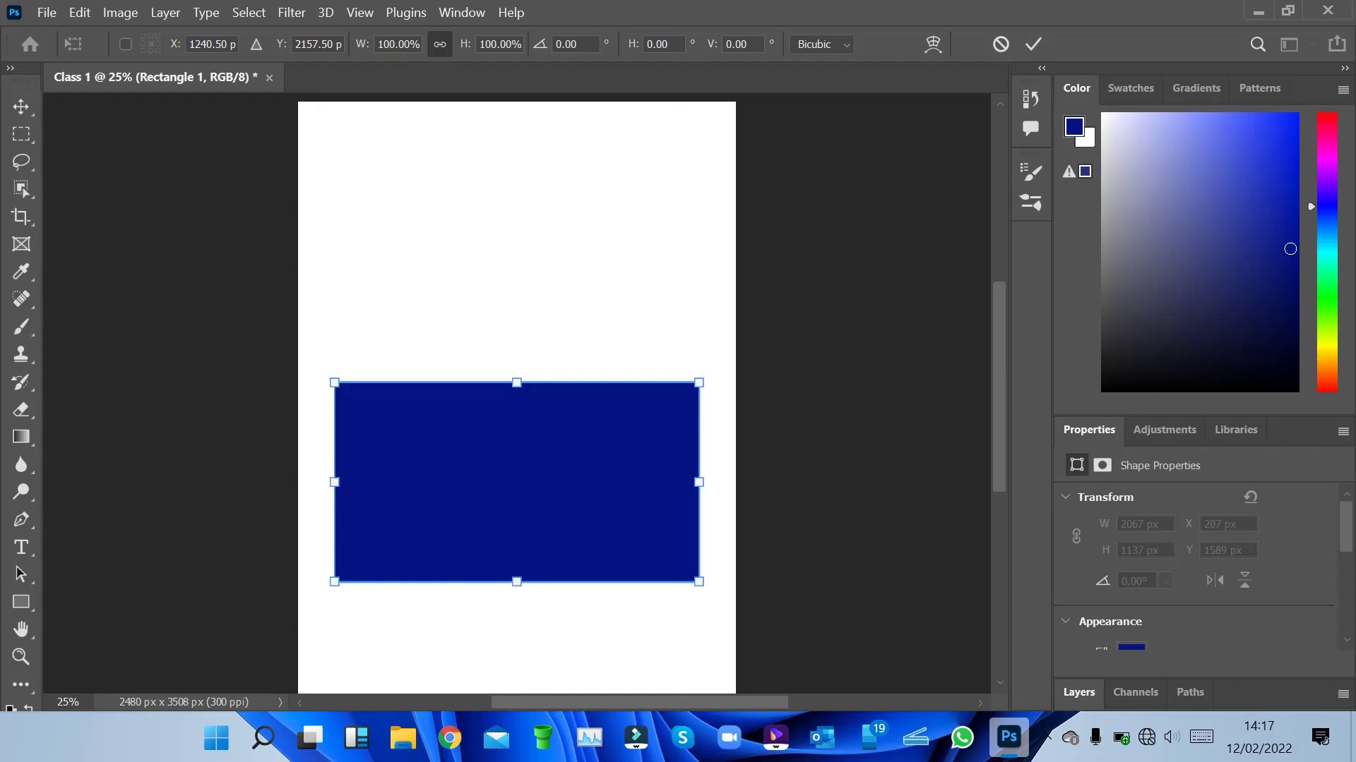
left_click_drag(698, 383, 541, 468)
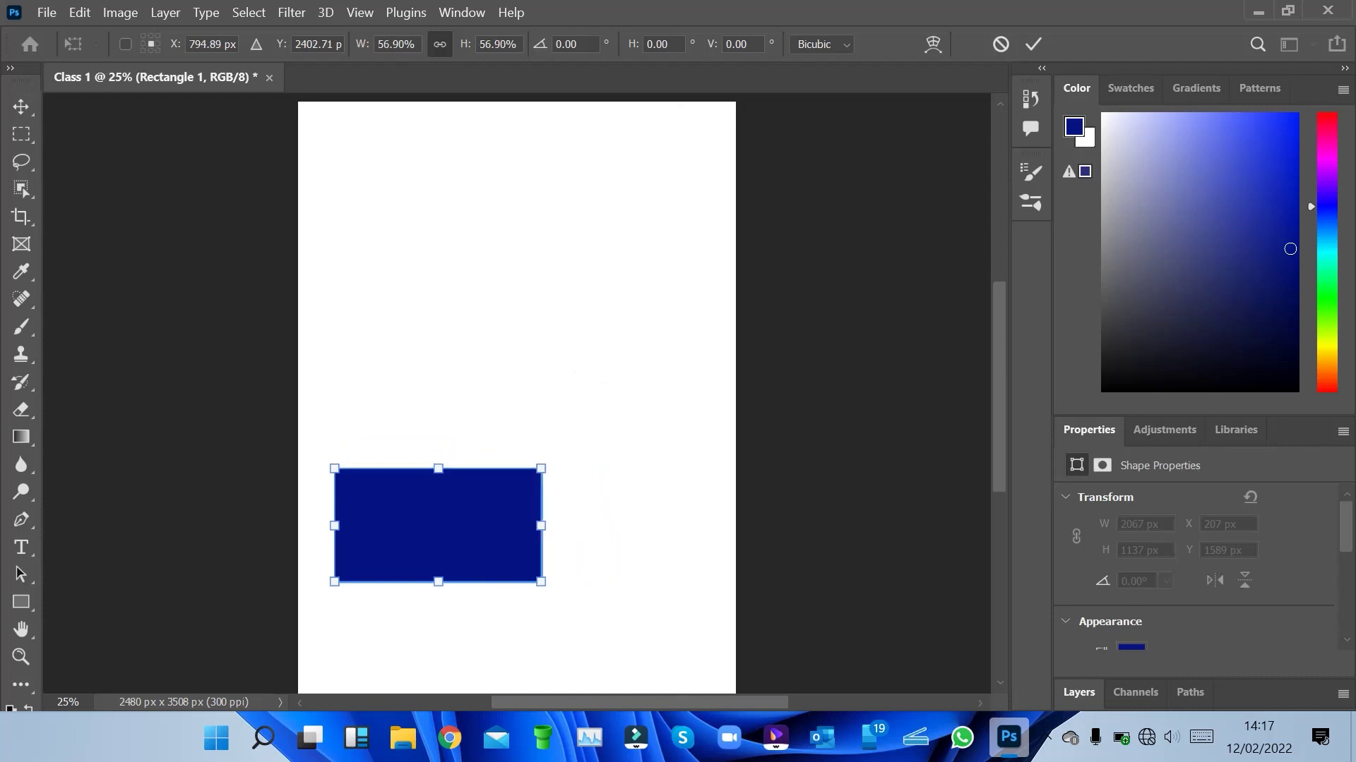
left_click_drag(586, 427, 298, 408)
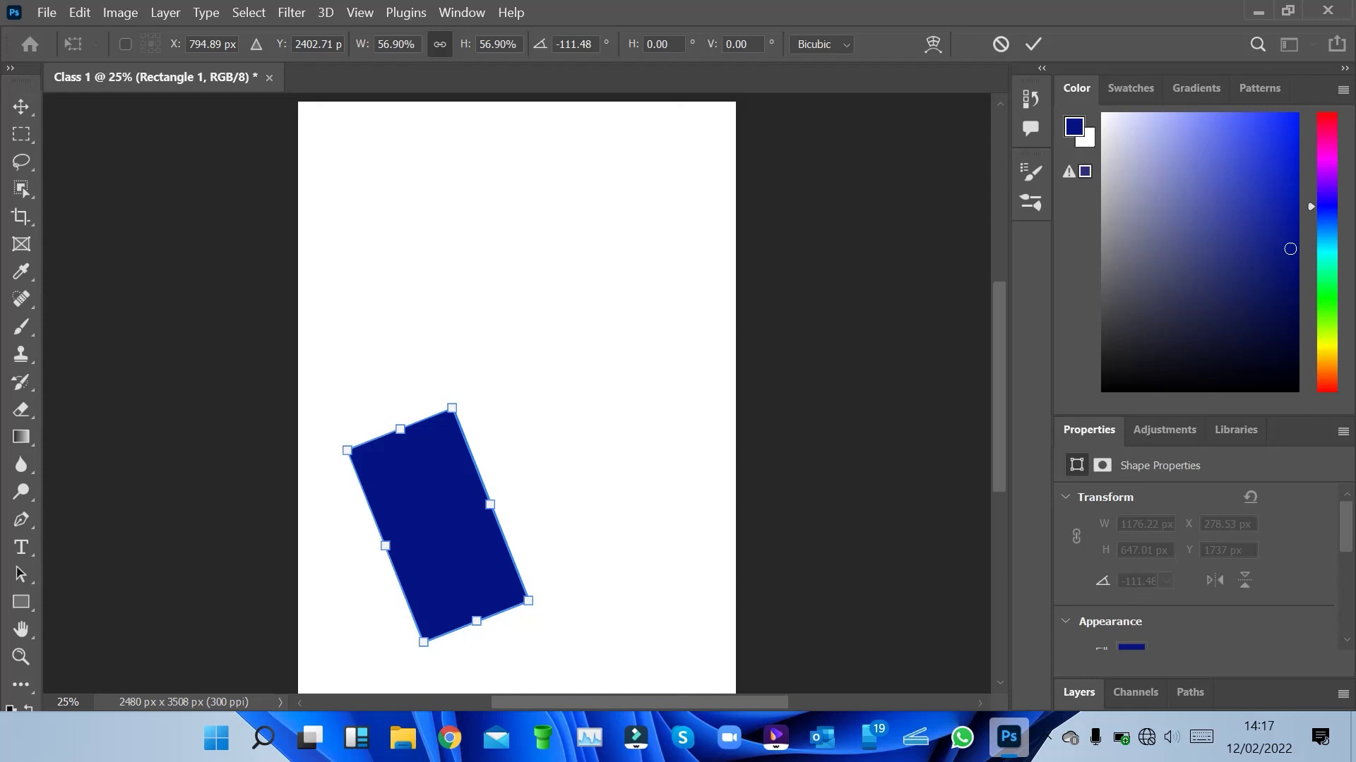
left_click_drag(298, 408, 596, 203)
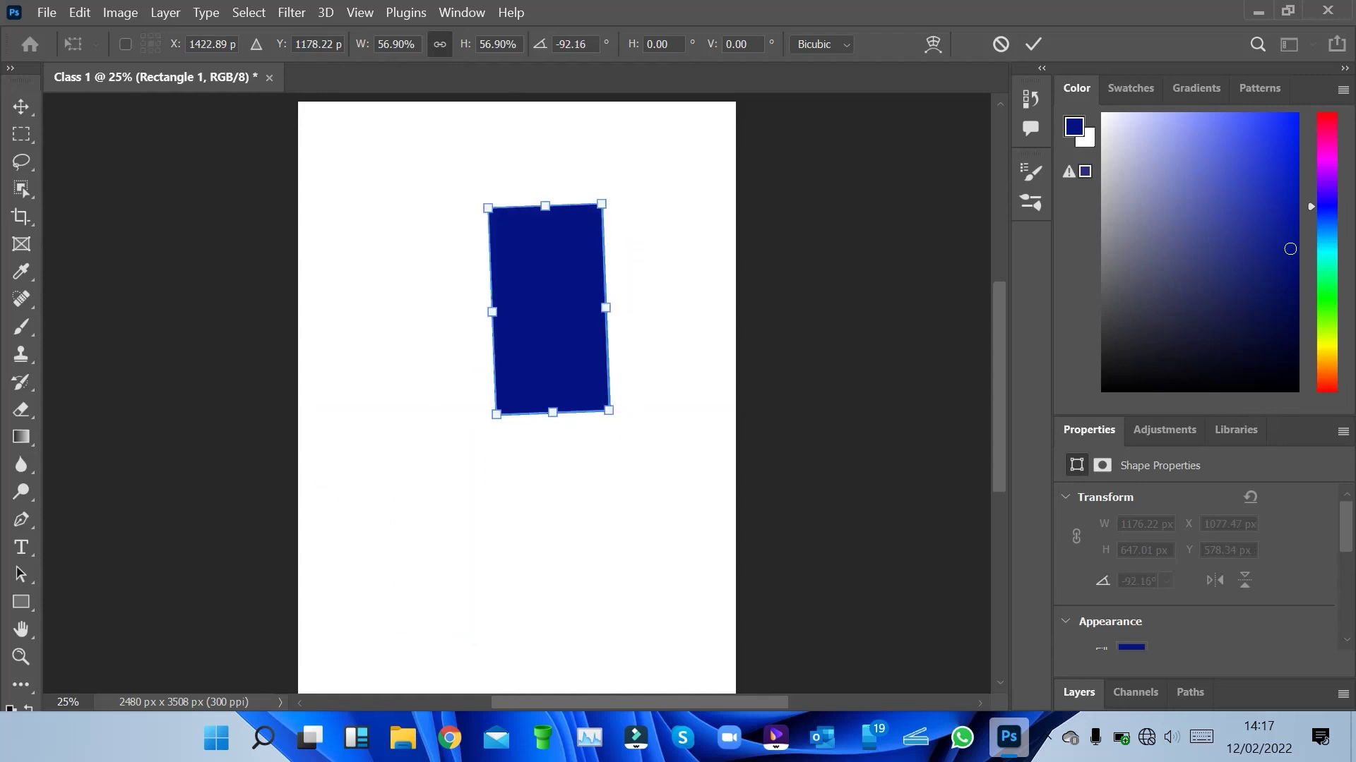
key("Return")
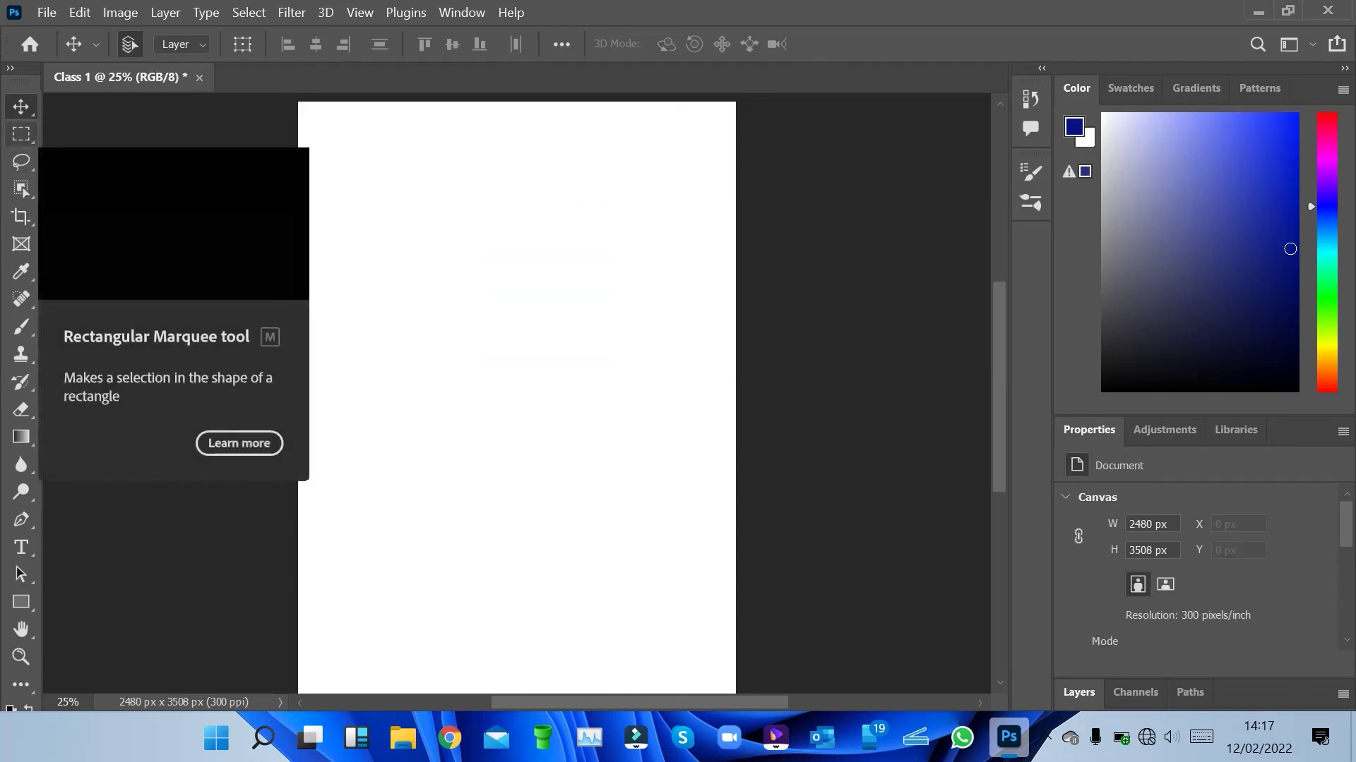
Make a rectangular marquee selection across the upper half of the blank page, then deselect it.
left_click(21, 133)
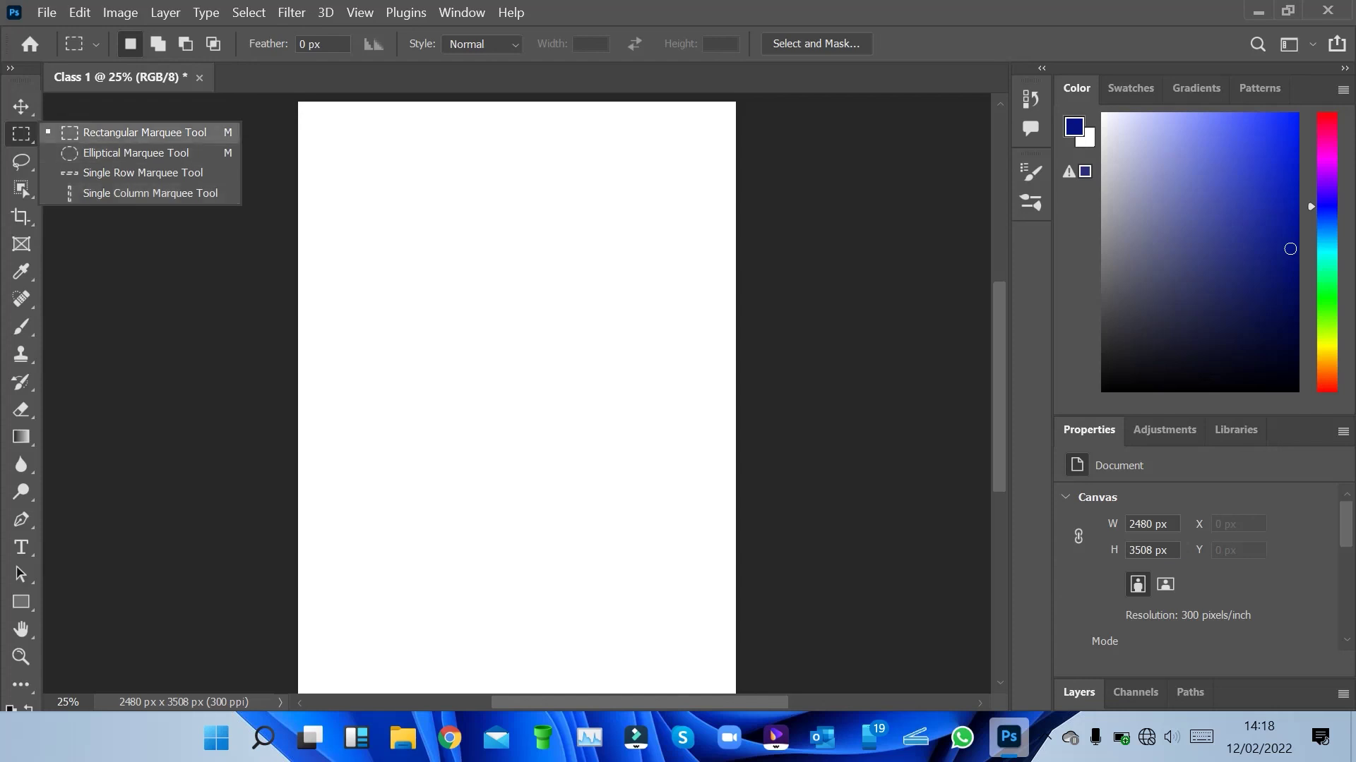
left_click(141, 132)
left_click_drag(332, 203, 667, 456)
left_click(409, 476)
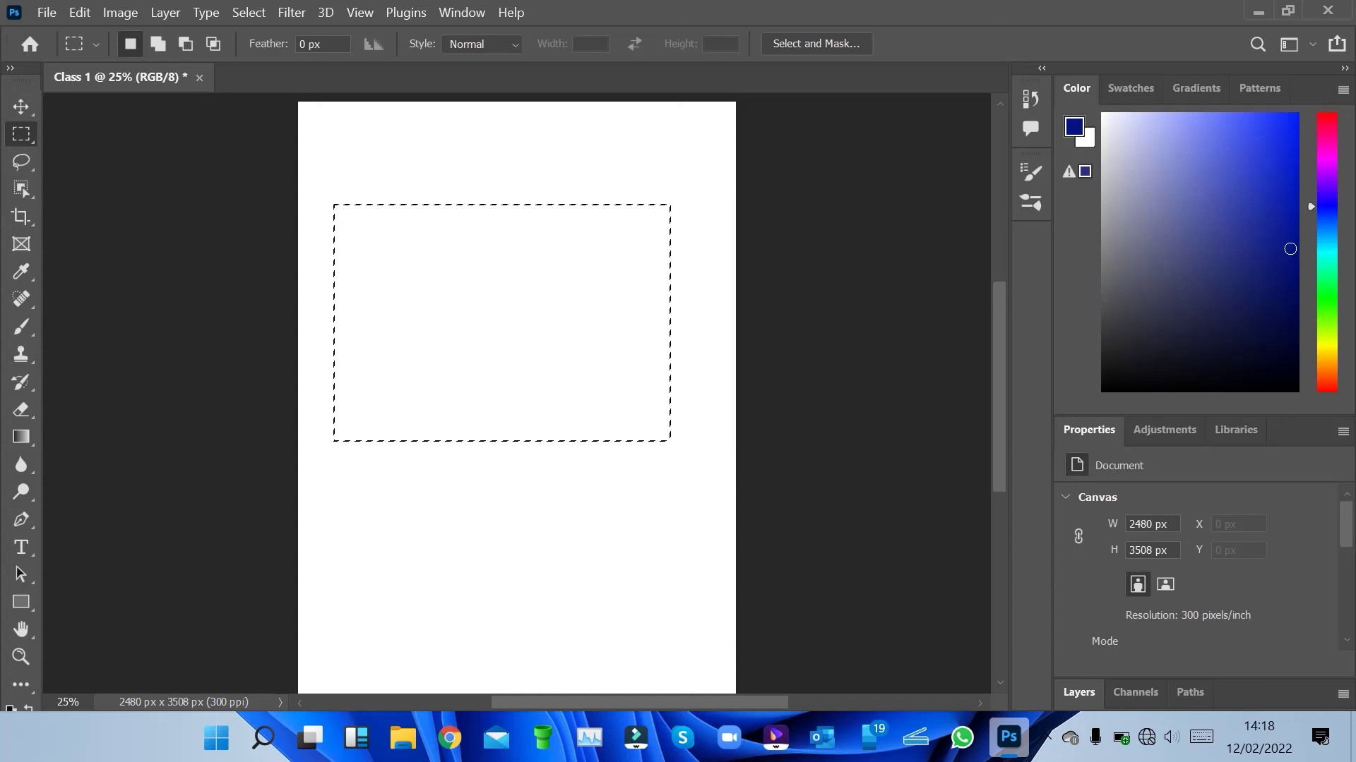
right_click(444, 281)
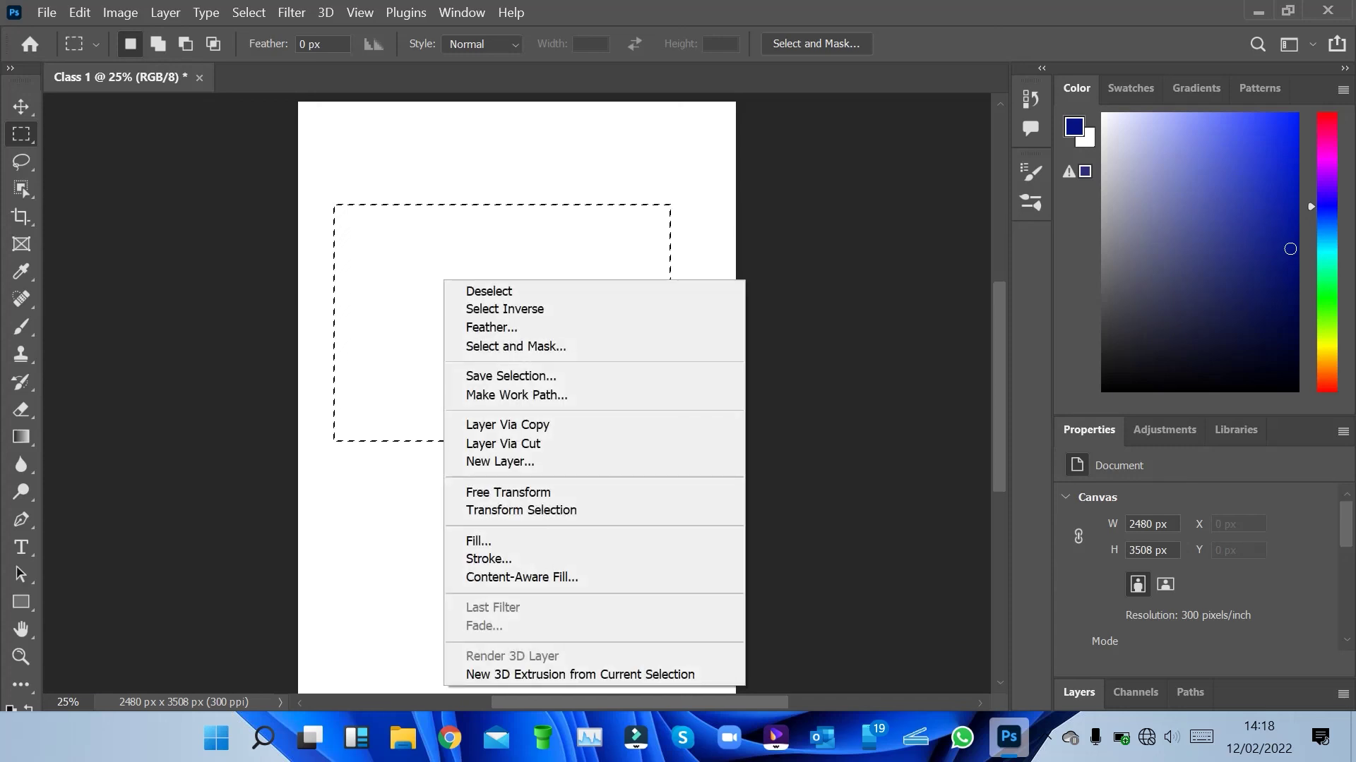
left_click(488, 291)
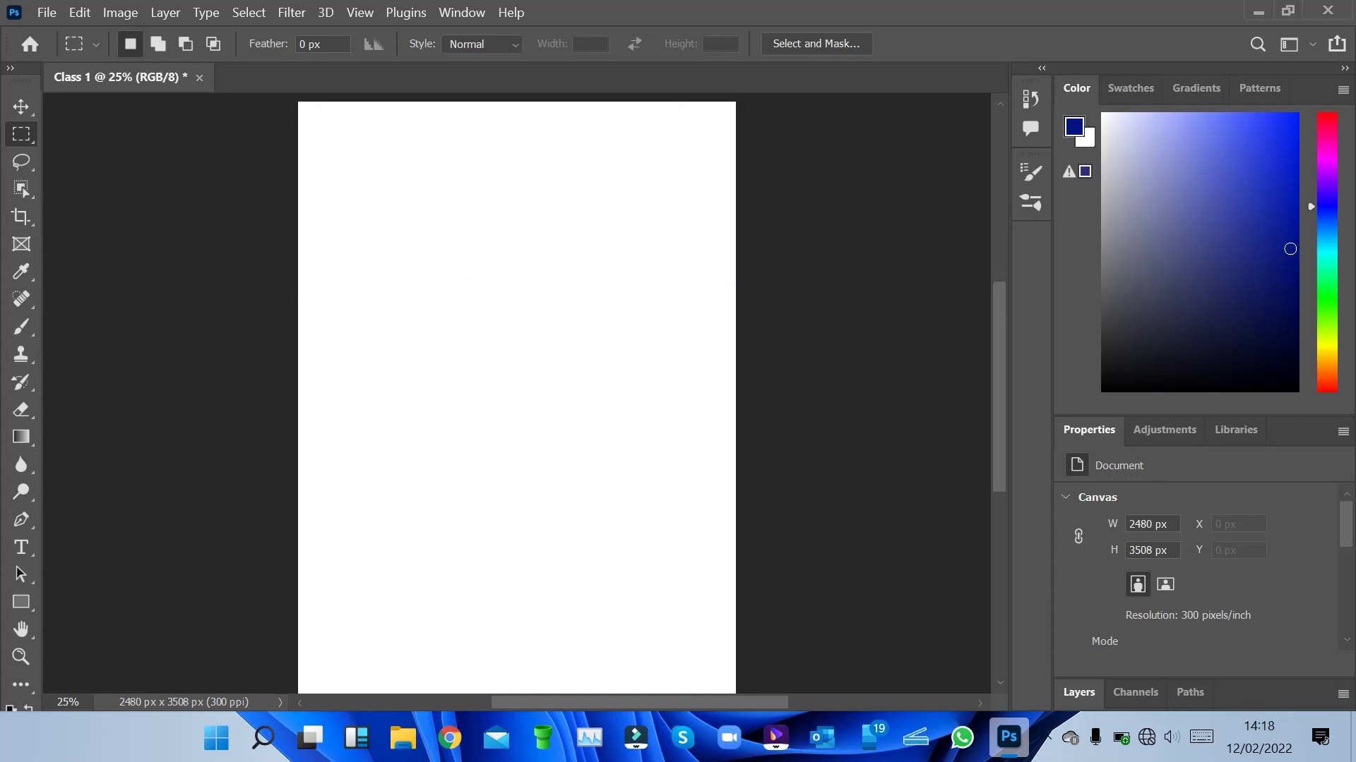
Choose the Lasso Tool from the group it shares with the Polygonal and Magnetic Lasso tools.
left_click(21, 161)
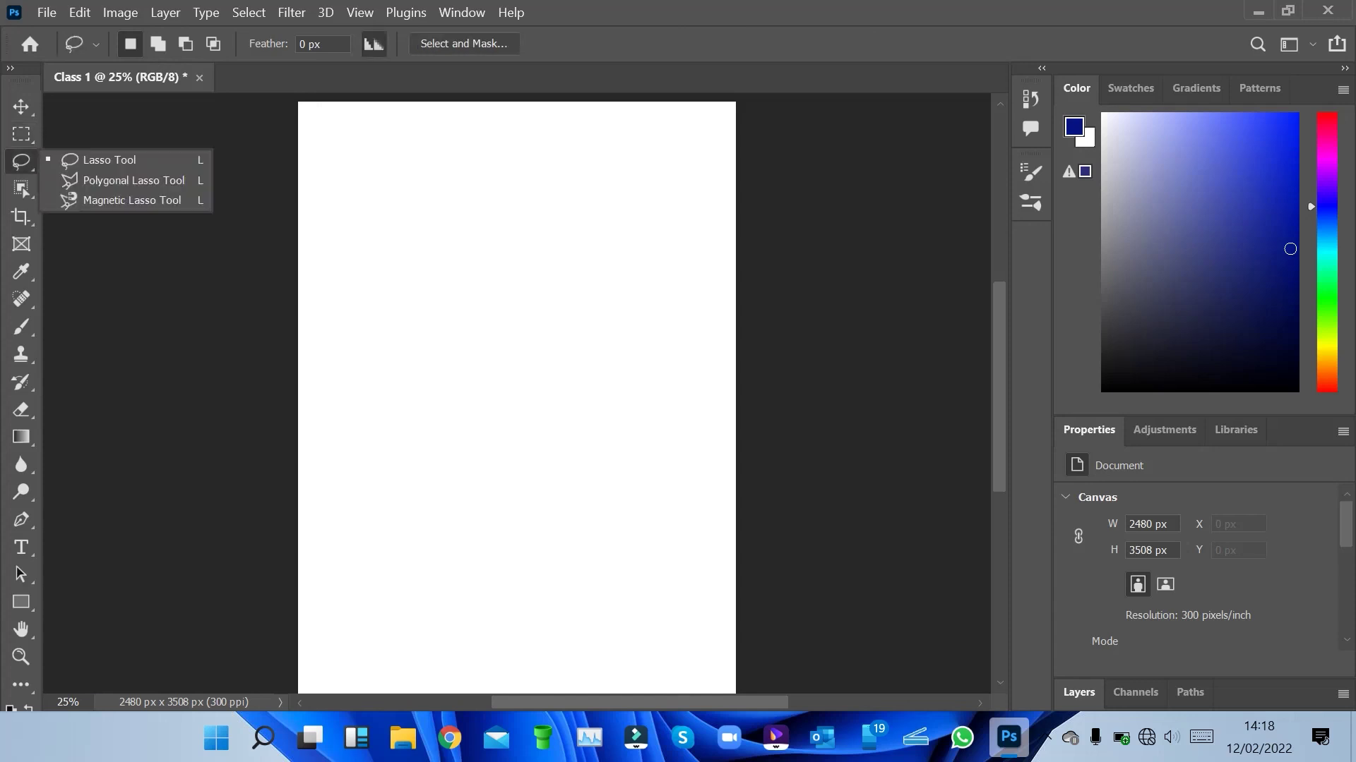
left_click(110, 160)
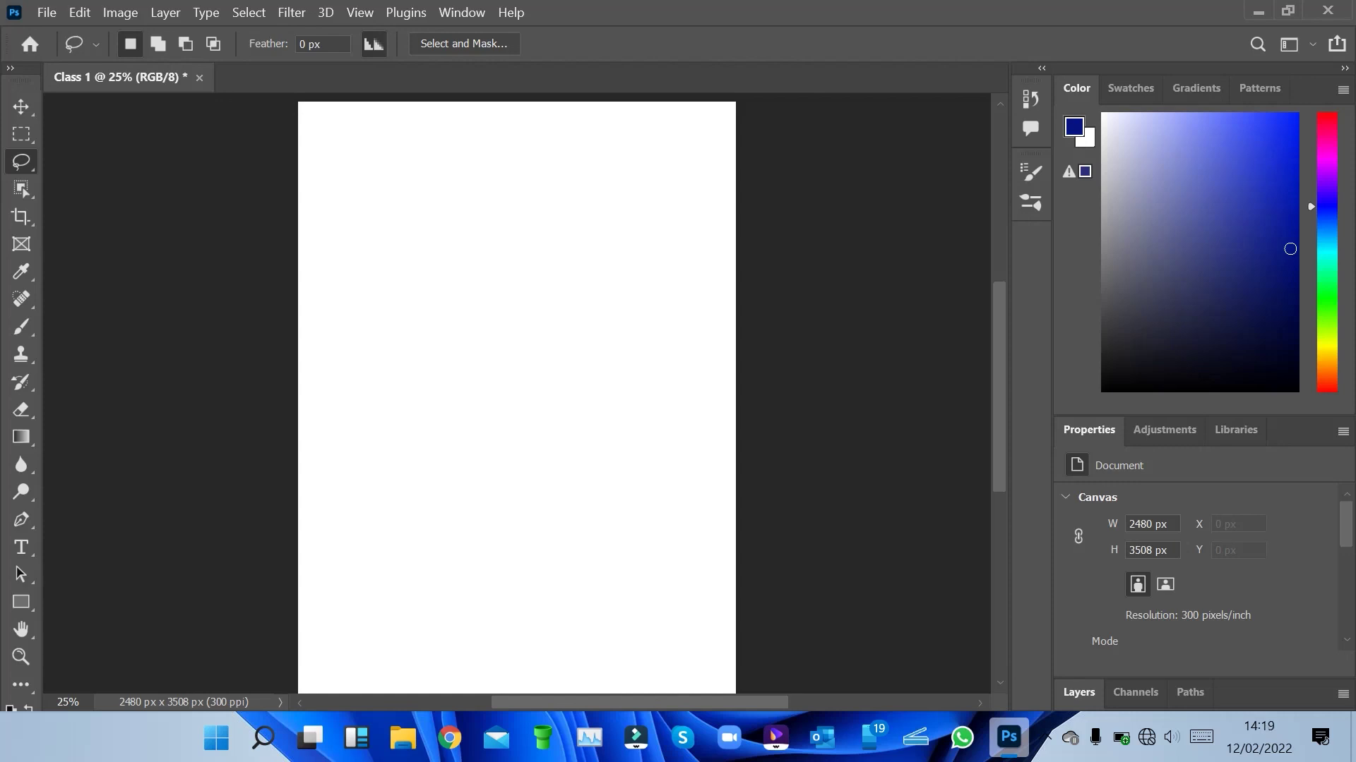
left_click(47, 12)
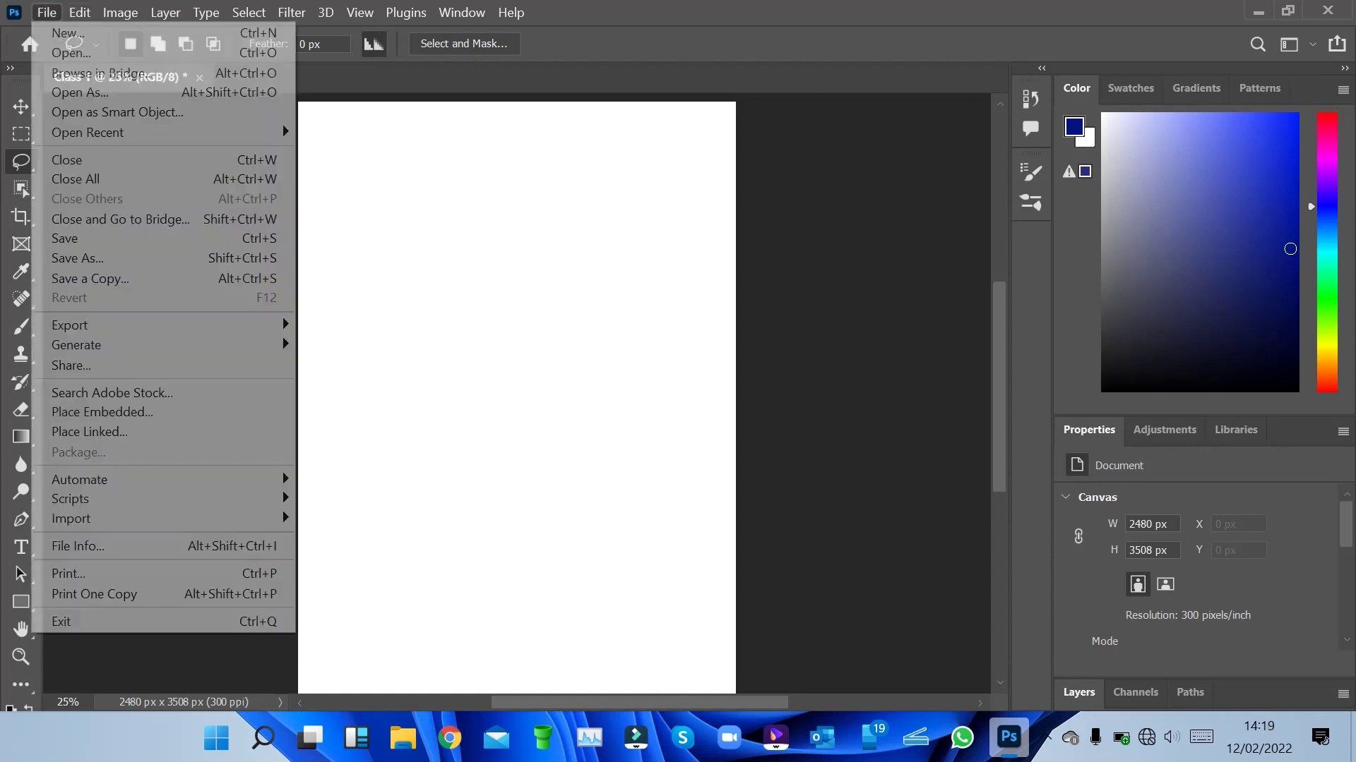
left_click(71, 52)
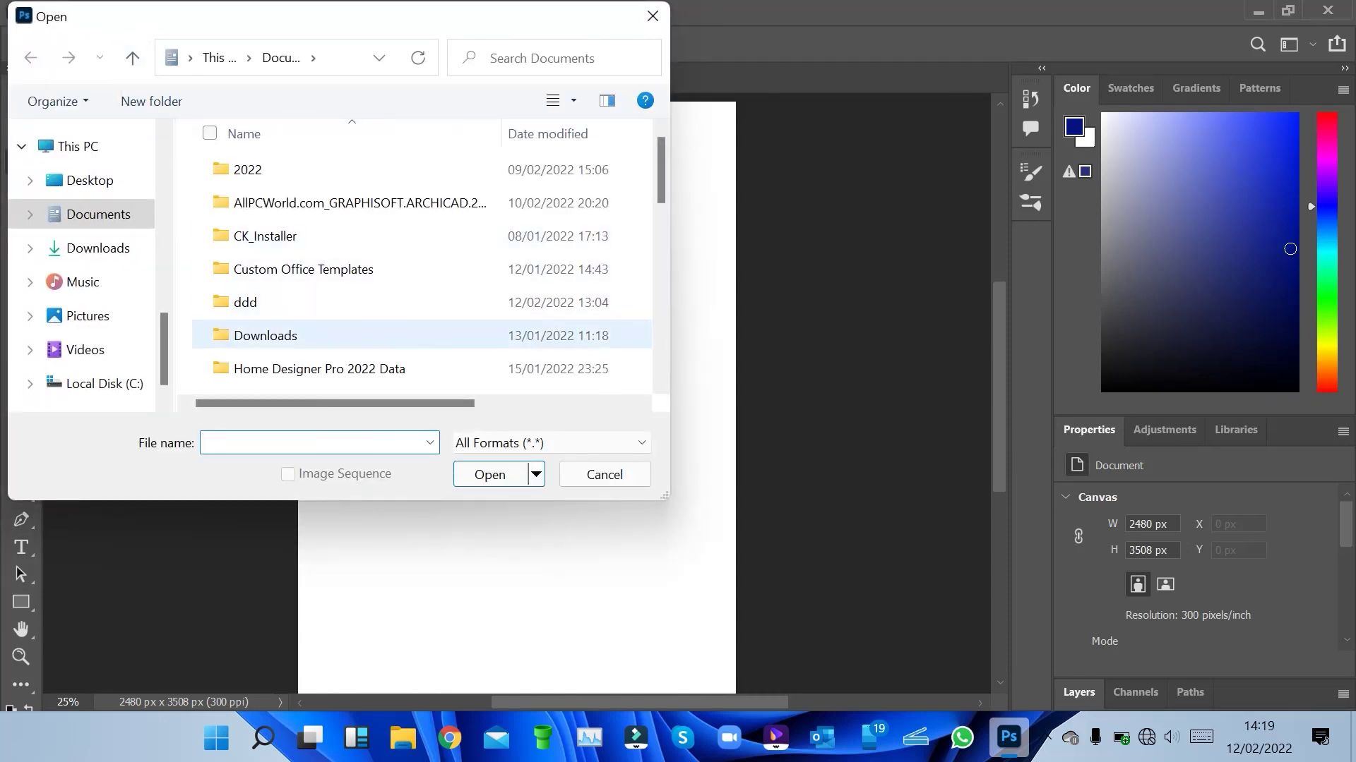
left_click(297, 335)
key("Return")
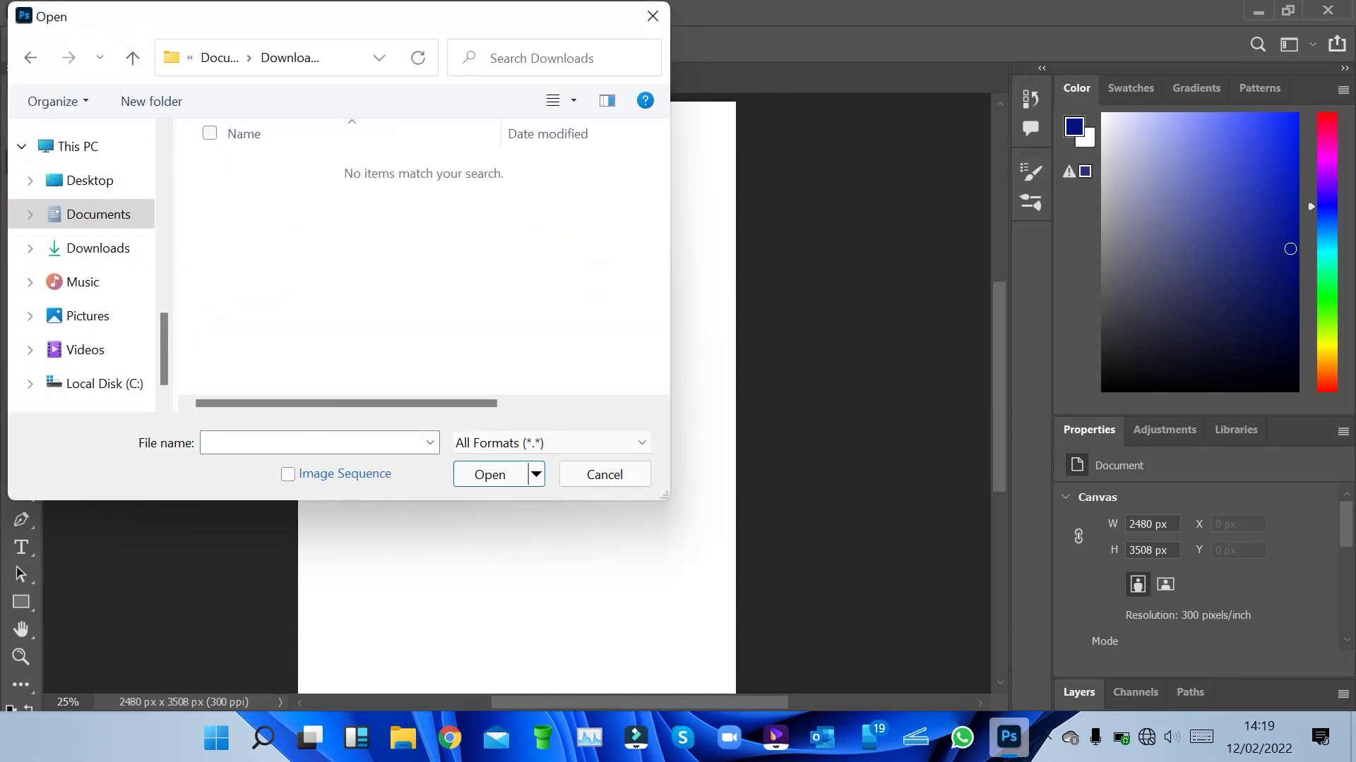
left_click(89, 180)
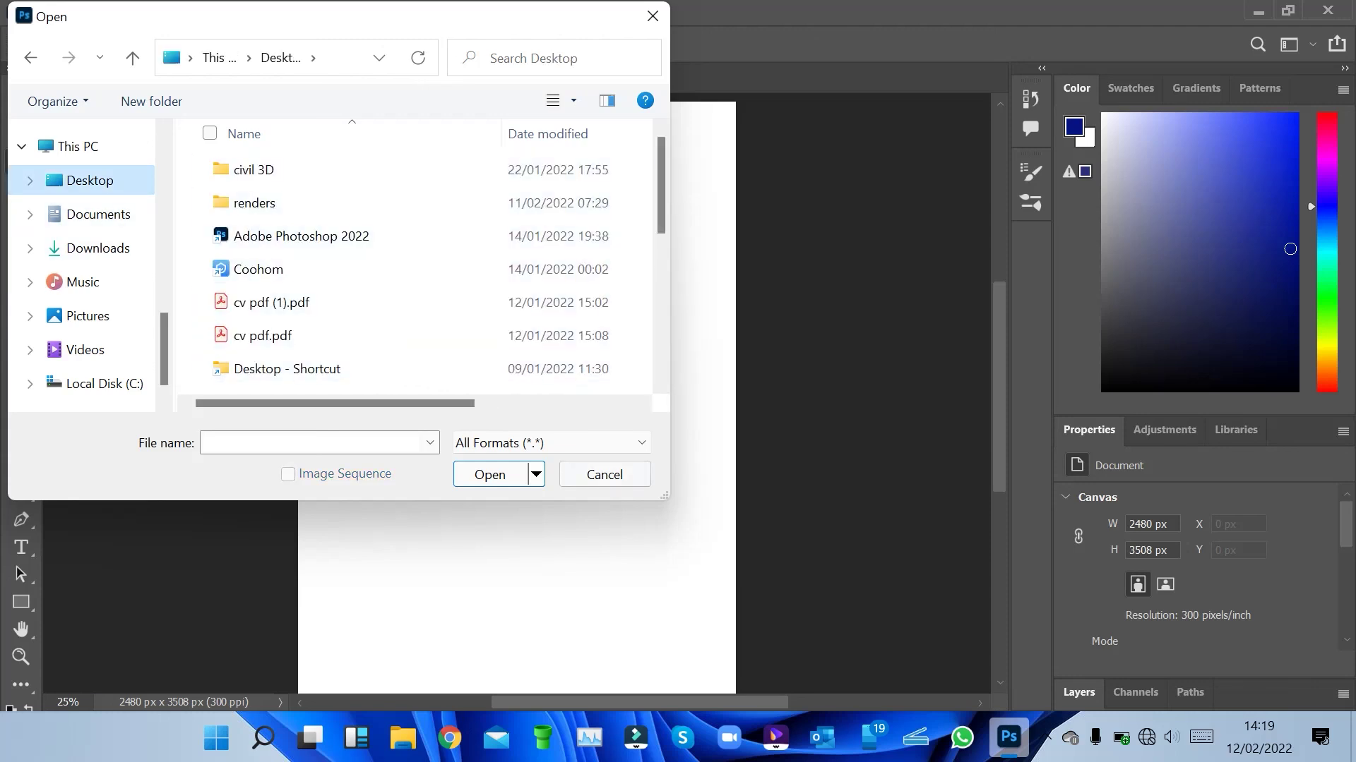
key("Escape")
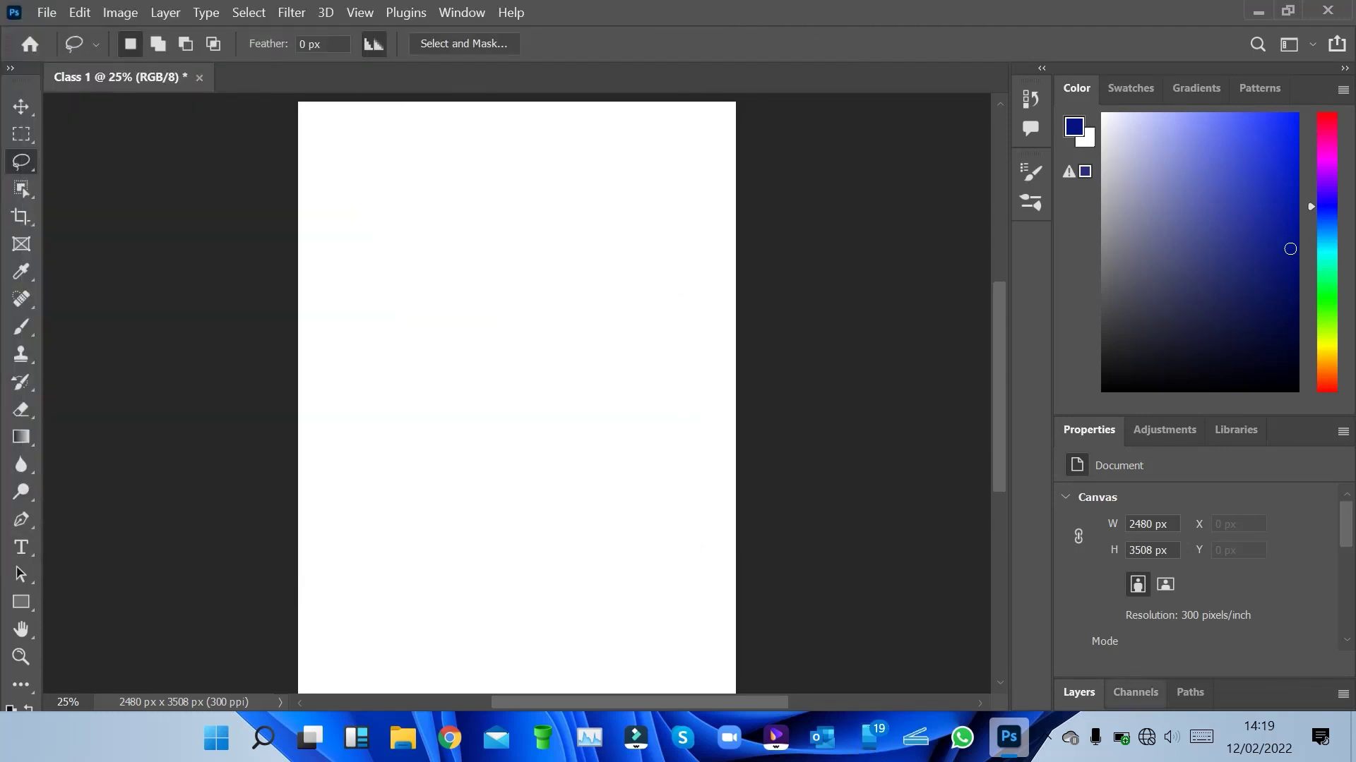